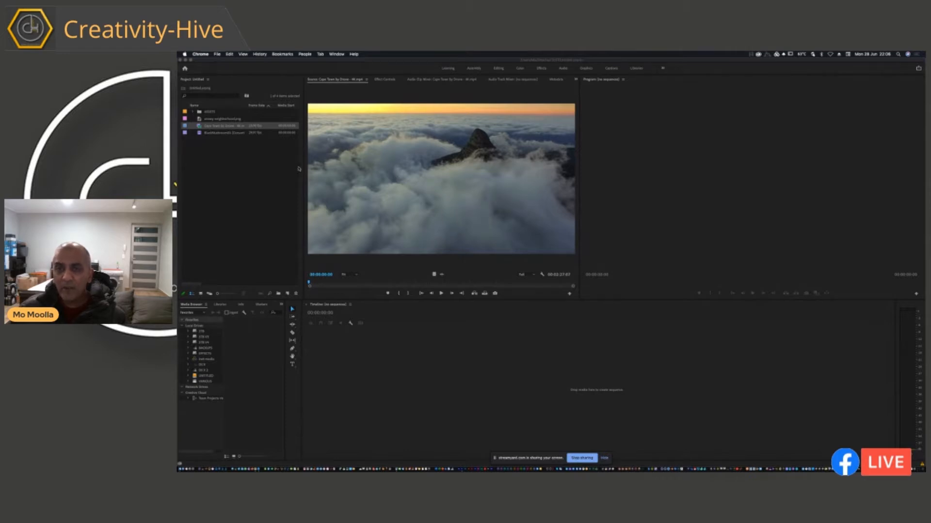
Create a sequence from the Cape Town by Drone - 4K clip and expand its video and audio tracks in the timeline.
{"action": "left_click", "coordinate": [322, 284]}
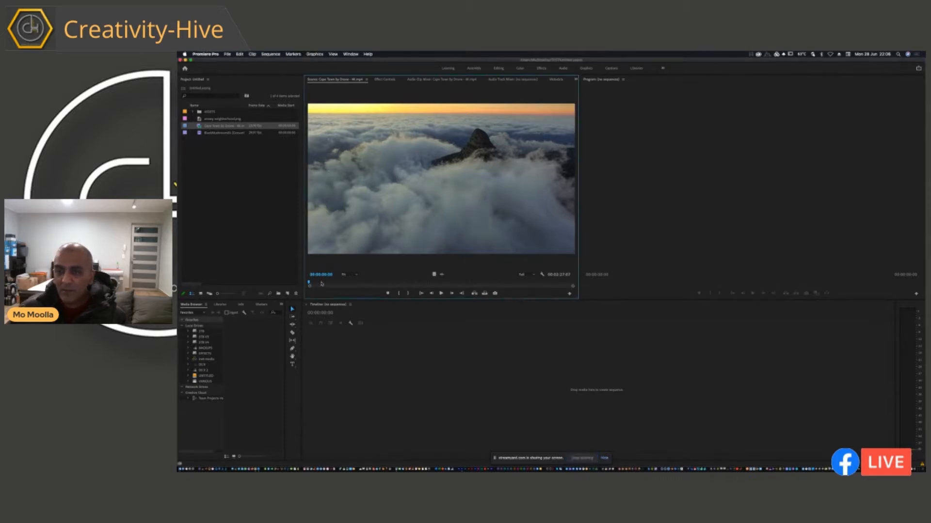
{"action": "left_click_drag", "start_coordinate": [330, 284], "coordinate": [309, 281]}
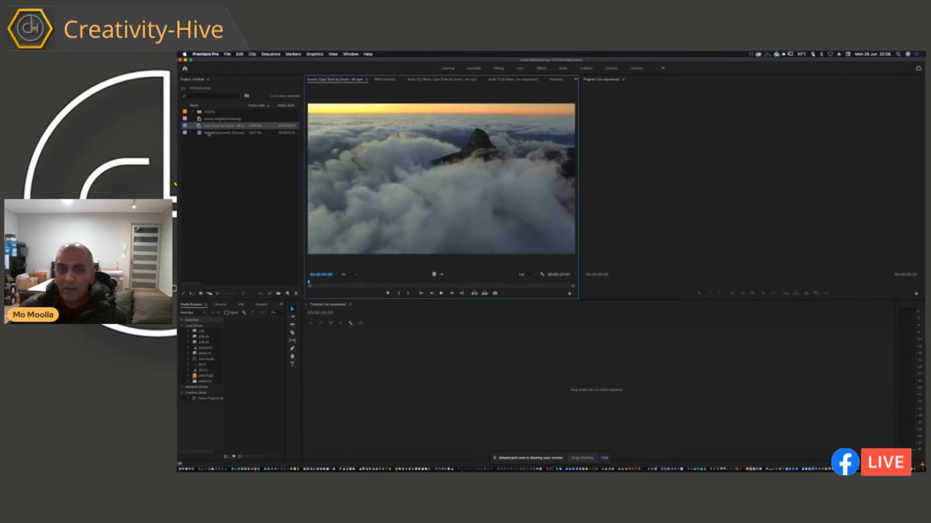
{"action": "left_click", "coordinate": [199, 127]}
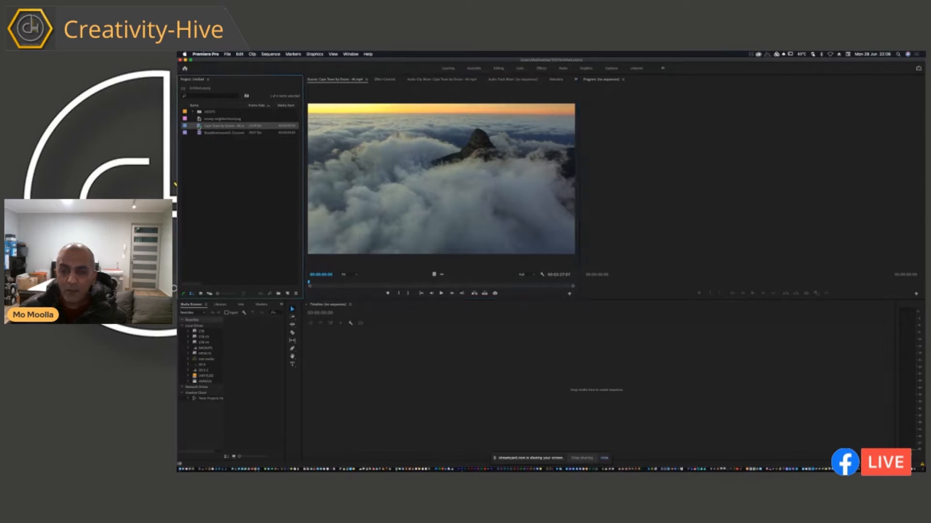
{"action": "left_click_drag", "start_coordinate": [199, 127], "coordinate": [316, 347]}
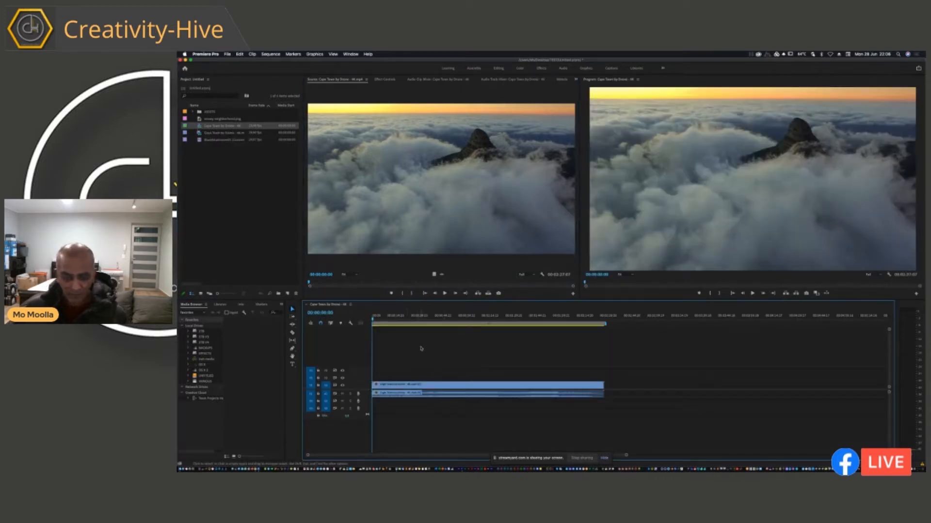
{"action": "key", "text": "shift+="}
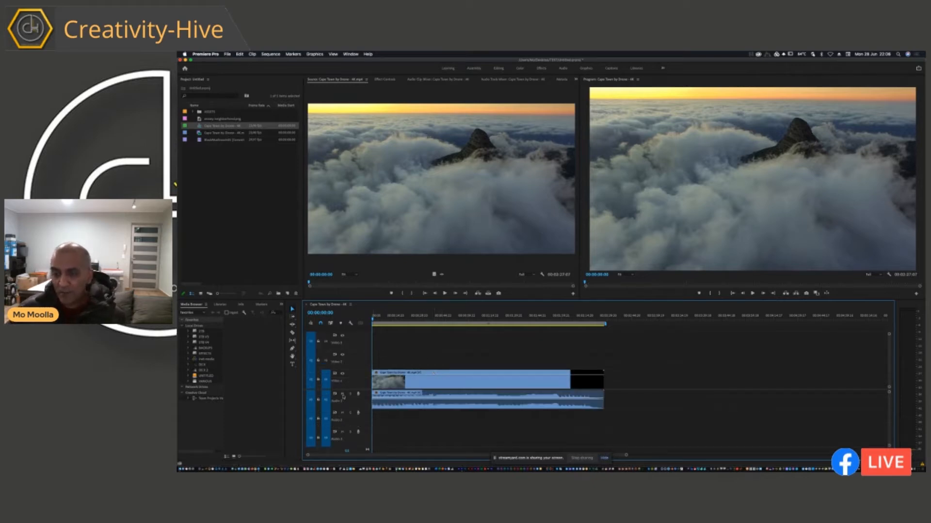
Preview the opening seconds of the sequence from its start, and even out the widths of the source and program monitors.
{"action": "left_click", "coordinate": [400, 402]}
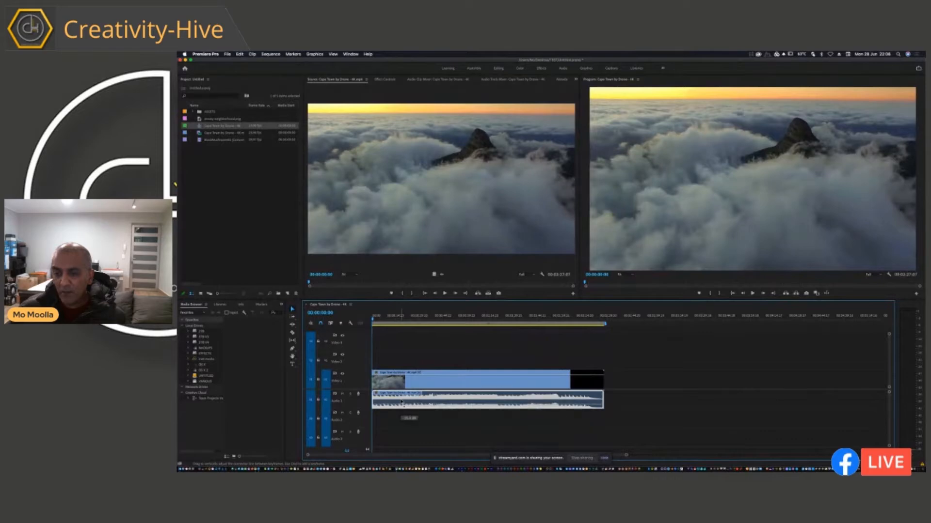
{"action": "key", "text": "space"}
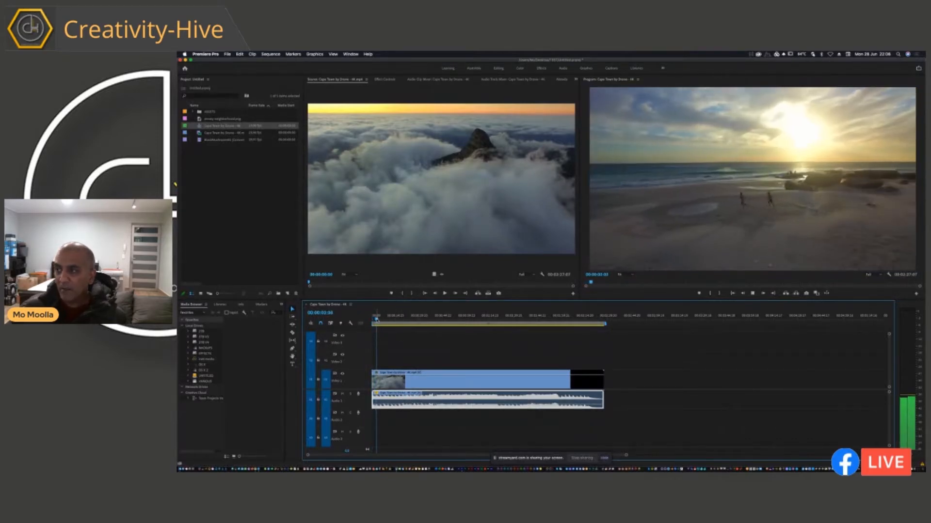
{"action": "left_click_drag", "start_coordinate": [376, 320], "coordinate": [367, 323]}
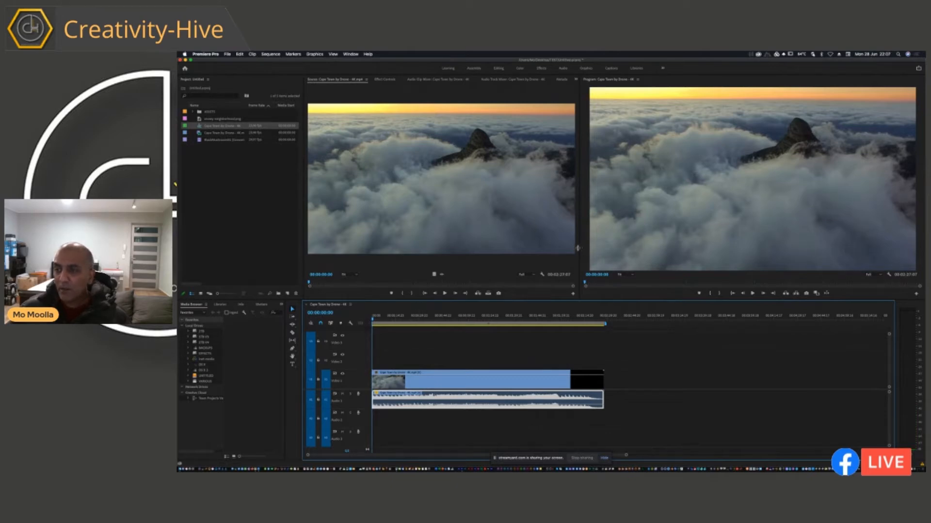
{"action": "left_click_drag", "start_coordinate": [580, 247], "coordinate": [614, 252]}
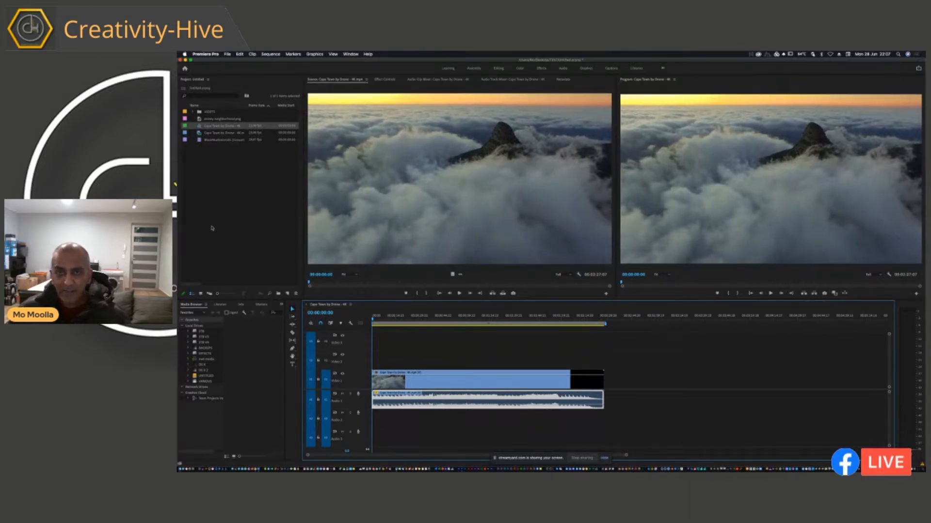
Create a new legacy title named BARS with the default video settings.
{"action": "left_click", "coordinate": [227, 55]}
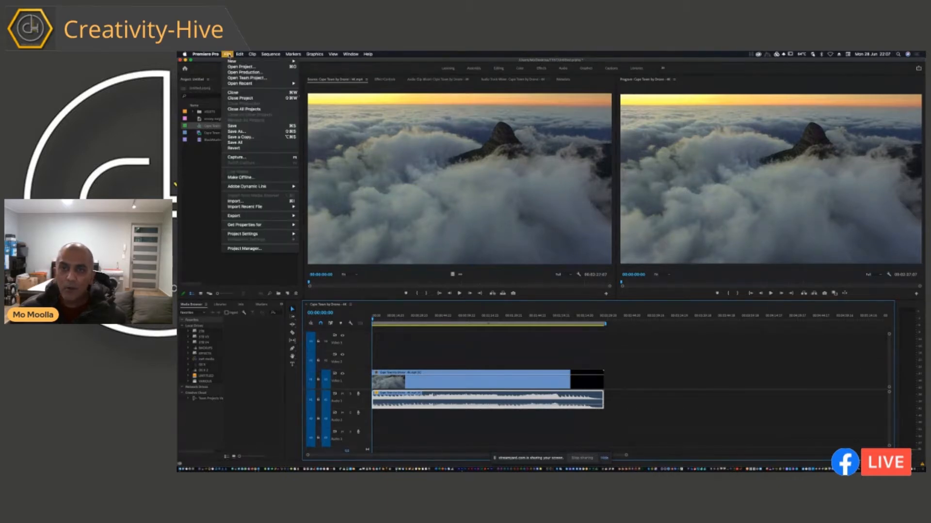
{"action": "mouse_move", "coordinate": [233, 62]}
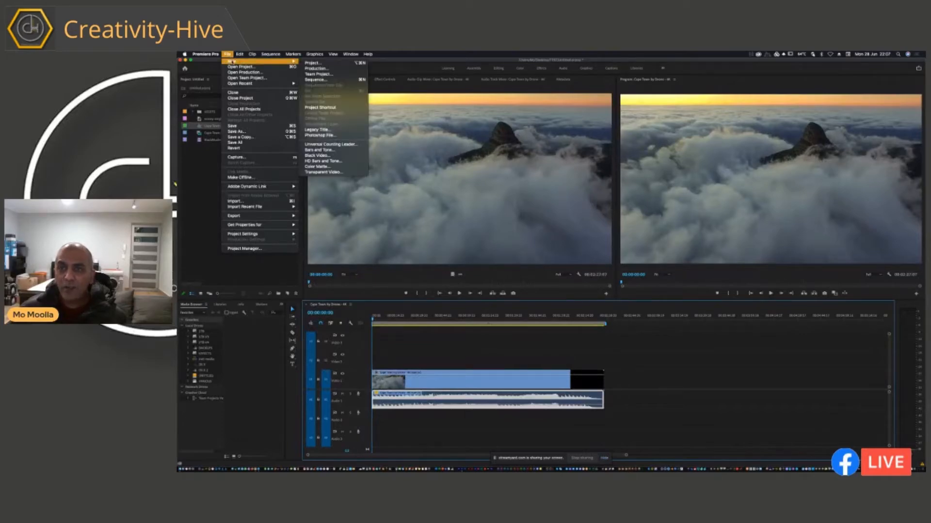
{"action": "left_click", "coordinate": [341, 130]}
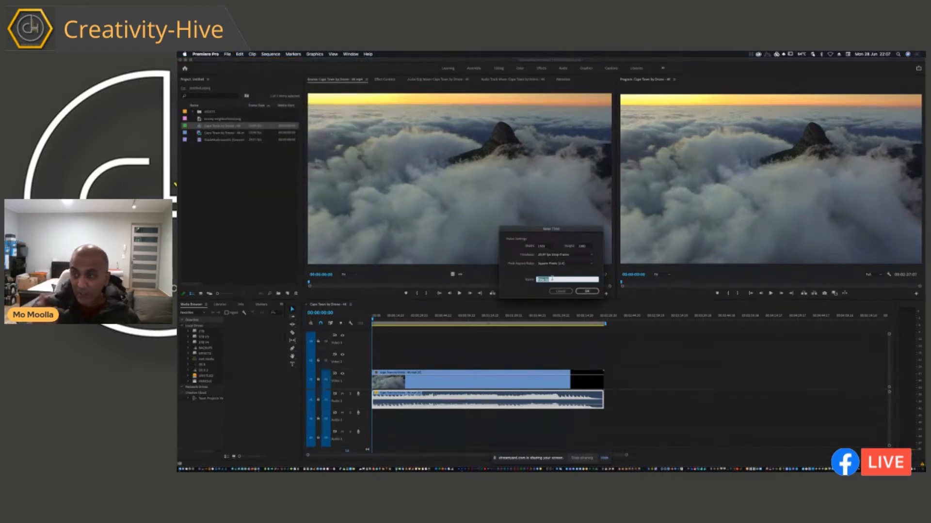
{"action": "type", "text": "t"}
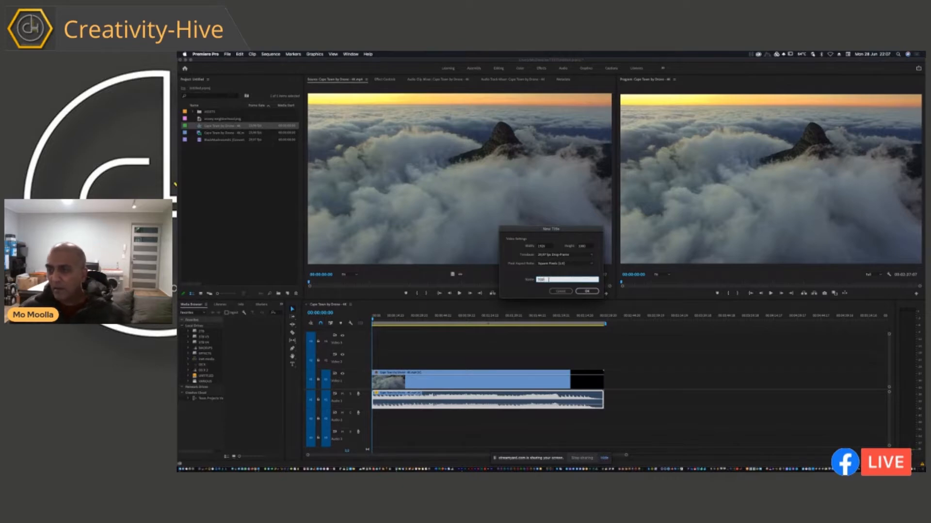
{"action": "left_click_drag", "start_coordinate": [550, 281], "coordinate": [496, 278]}
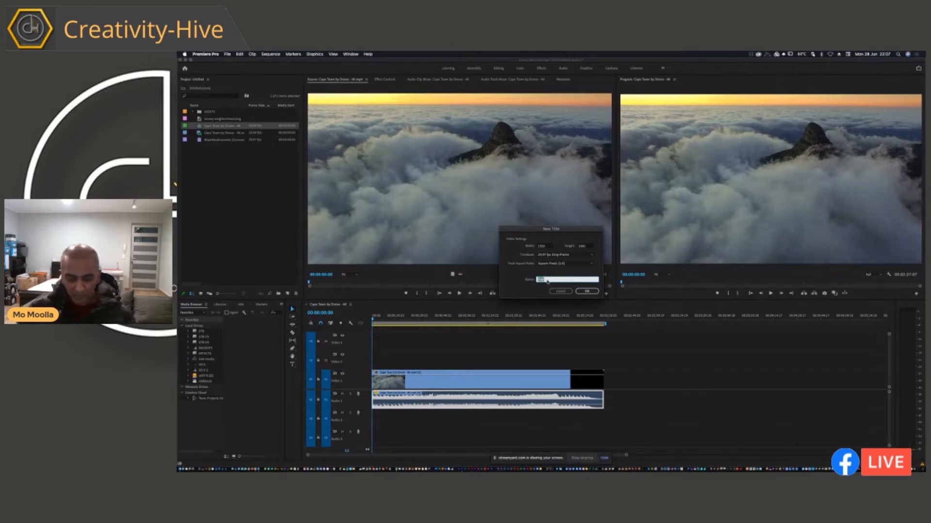
{"action": "type", "text": "BASE"}
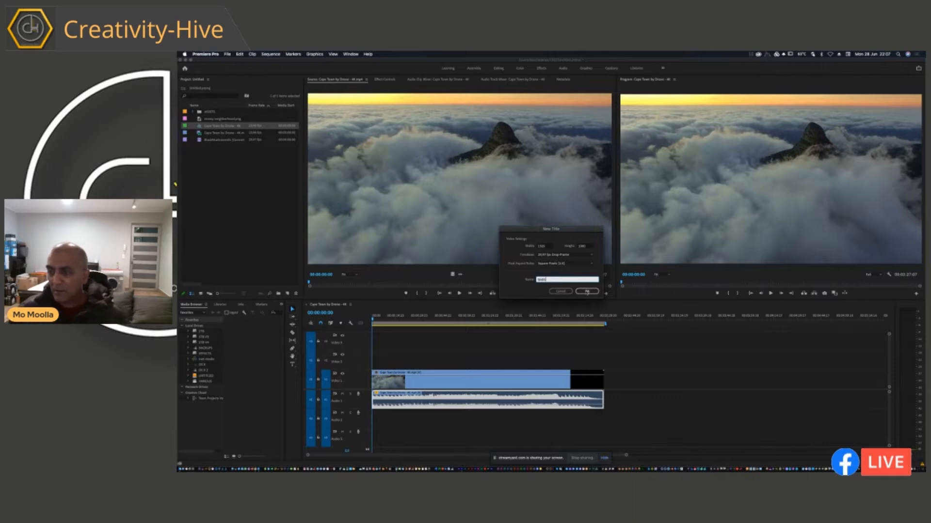
{"action": "left_click", "coordinate": [587, 292]}
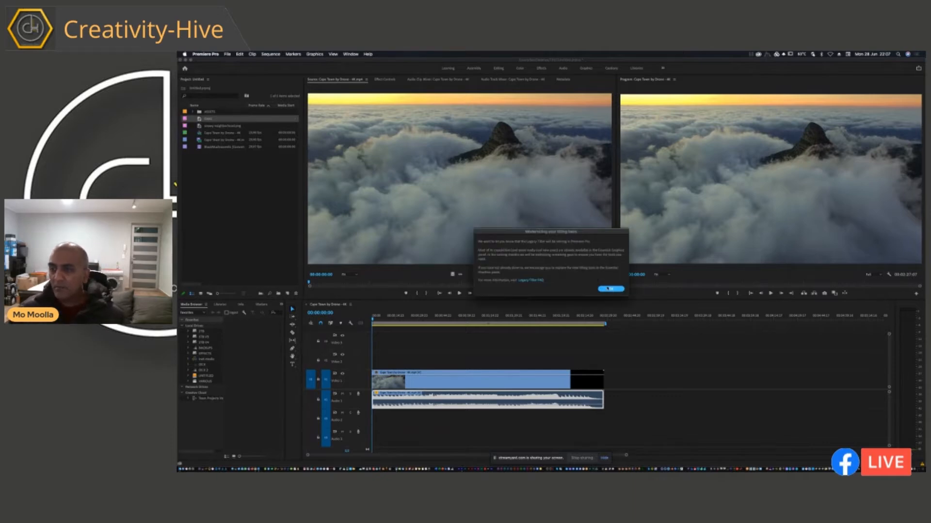
{"action": "left_click", "coordinate": [609, 289]}
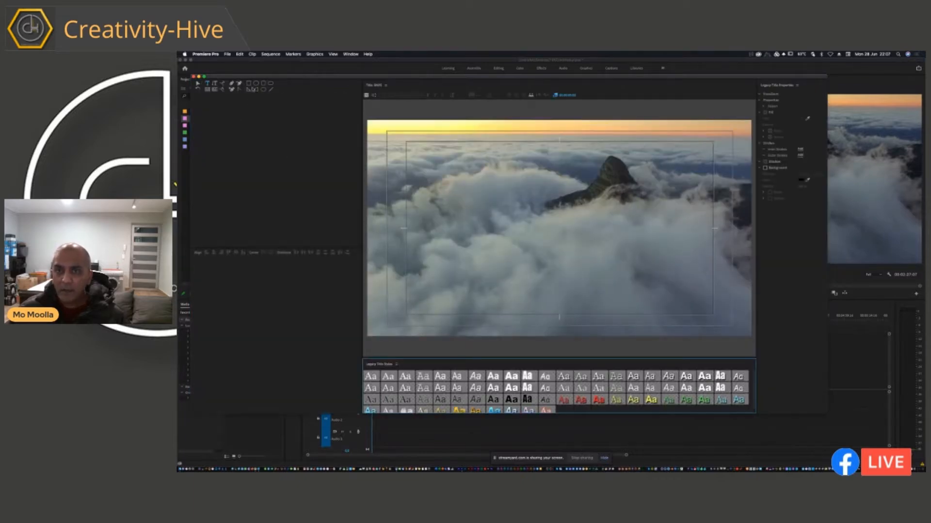
Draw a full-width rectangle along the top edge of the title frame, fill it with black, and close the title.
{"action": "left_click", "coordinate": [248, 83]}
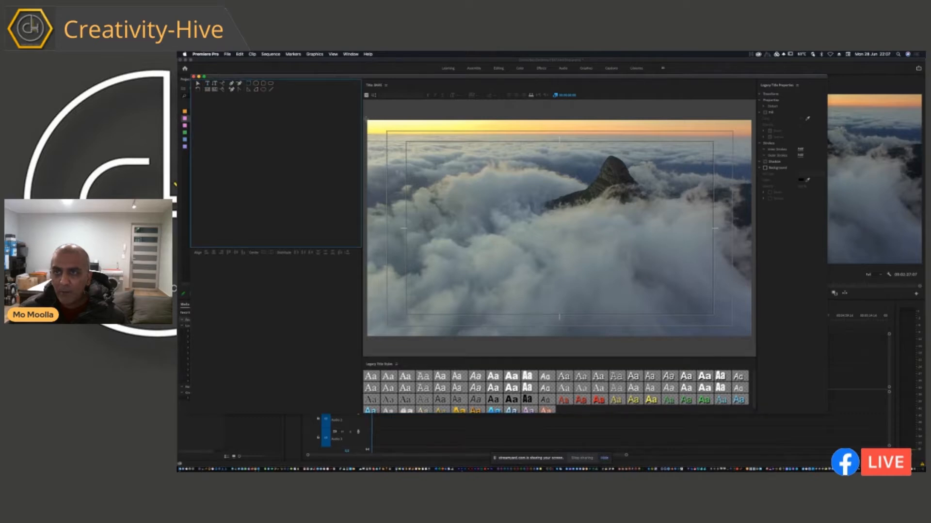
{"action": "mouse_move", "coordinate": [372, 119]}
{"action": "left_mouse_down"}
{"action": "mouse_move", "coordinate": [405, 131]}
{"action": "mouse_move", "coordinate": [753, 142]}
{"action": "left_mouse_up"}
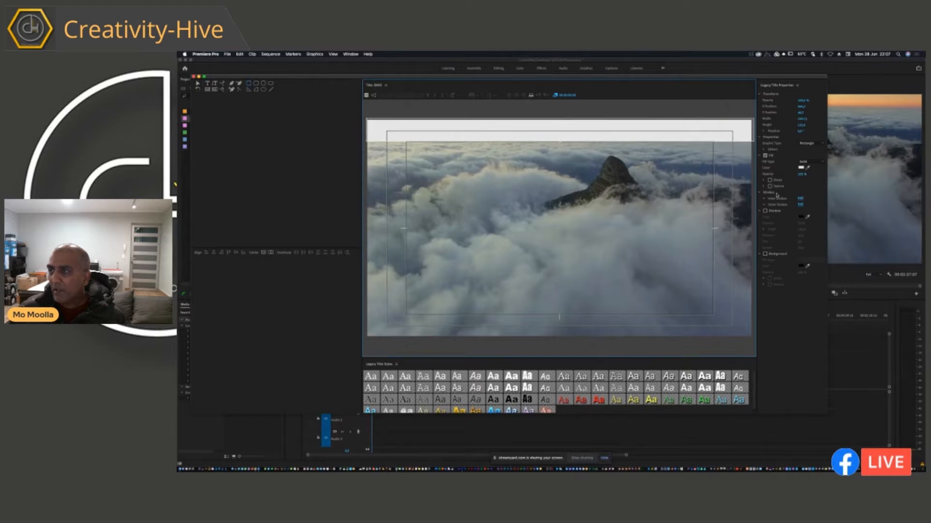
{"action": "left_click", "coordinate": [801, 167]}
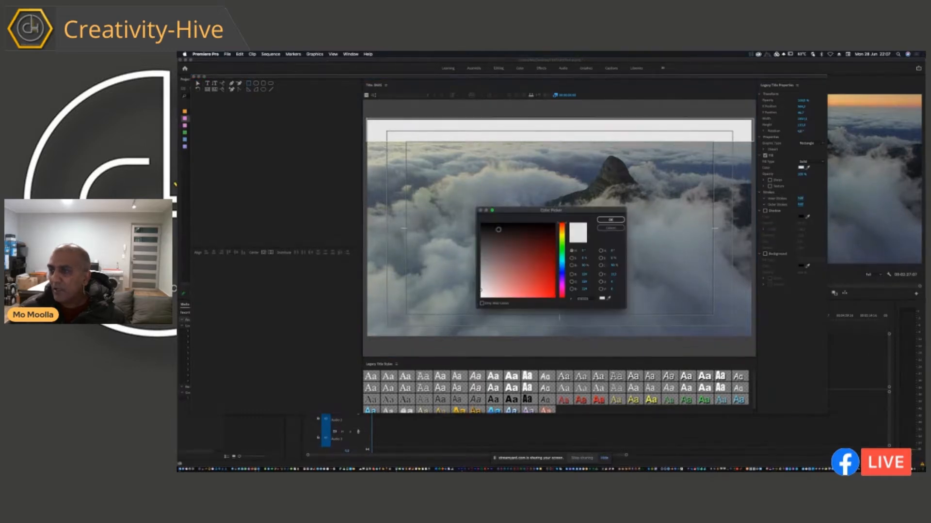
{"action": "left_click", "coordinate": [481, 224]}
{"action": "left_click", "coordinate": [610, 220]}
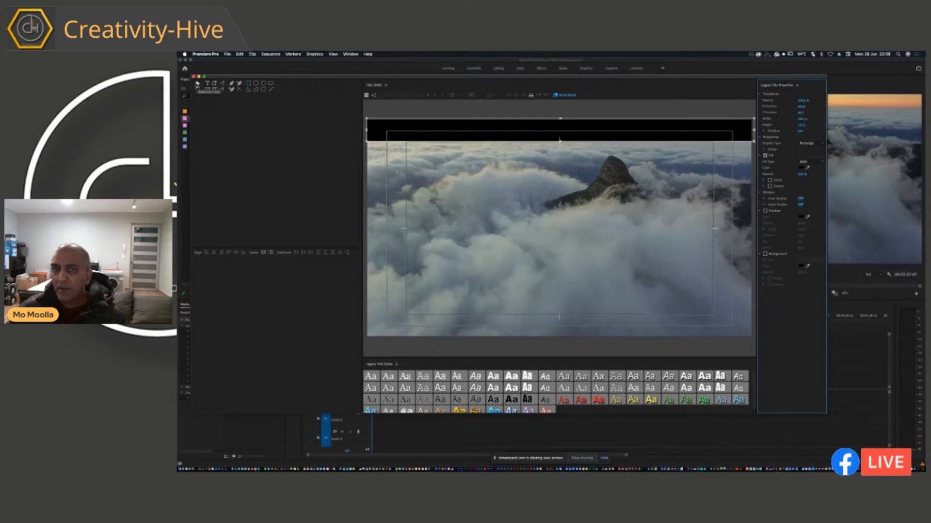
{"action": "left_click", "coordinate": [197, 84]}
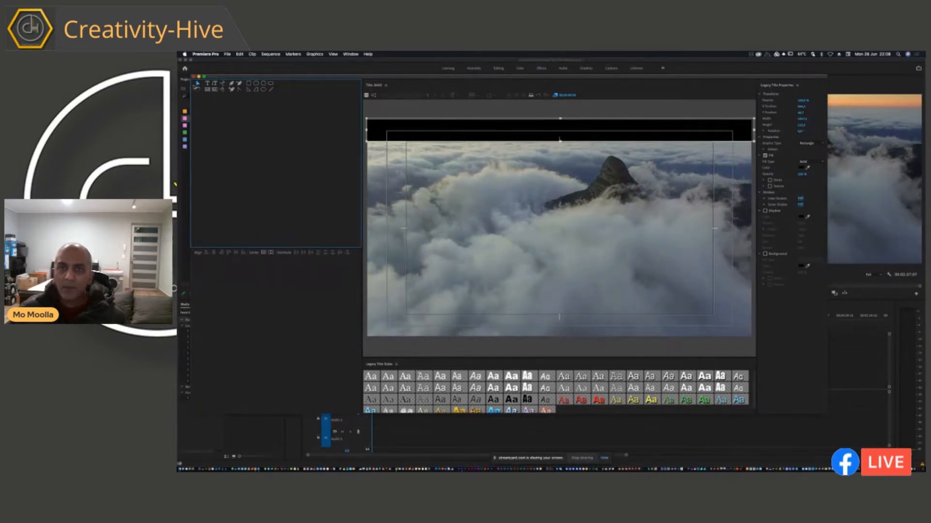
{"action": "left_click", "coordinate": [193, 77]}
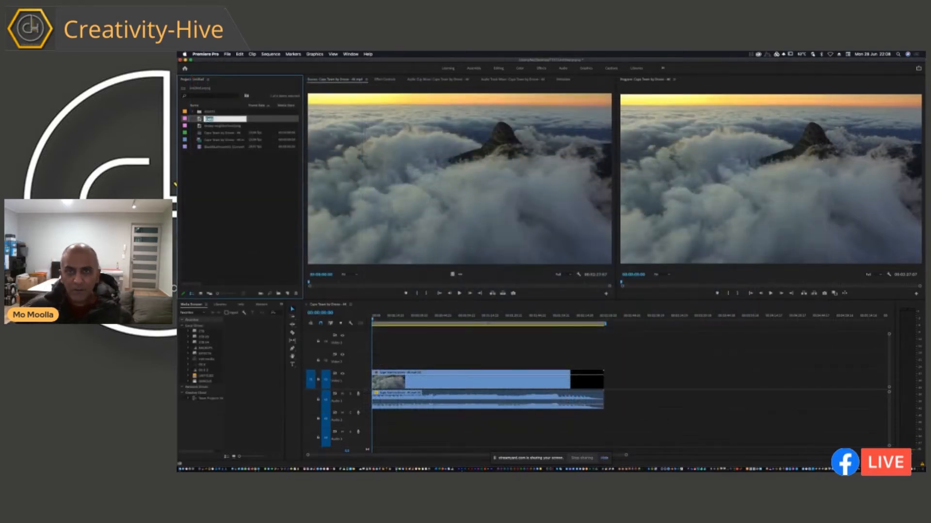
Duplicate the BARS title in the project and rename one of the two copies TOP BAR.
{"action": "left_click", "coordinate": [201, 121]}
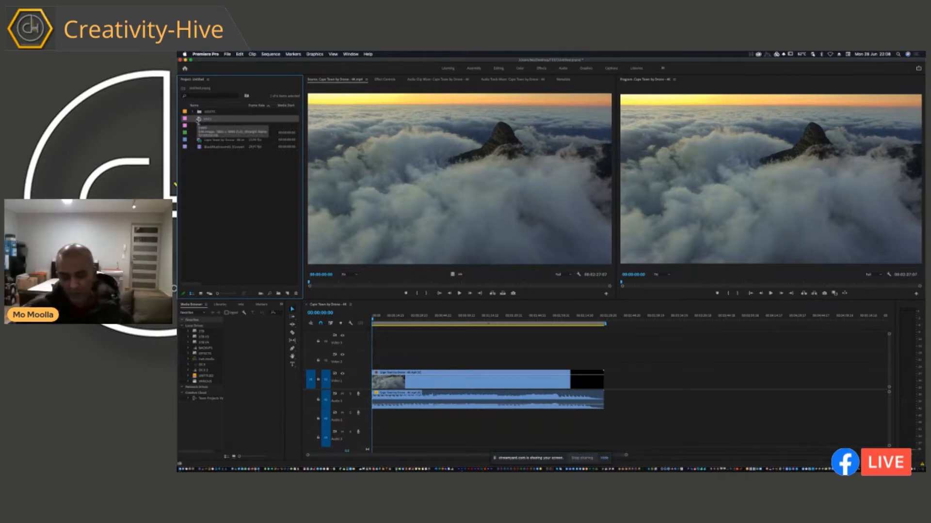
{"action": "key", "text": "super+v"}
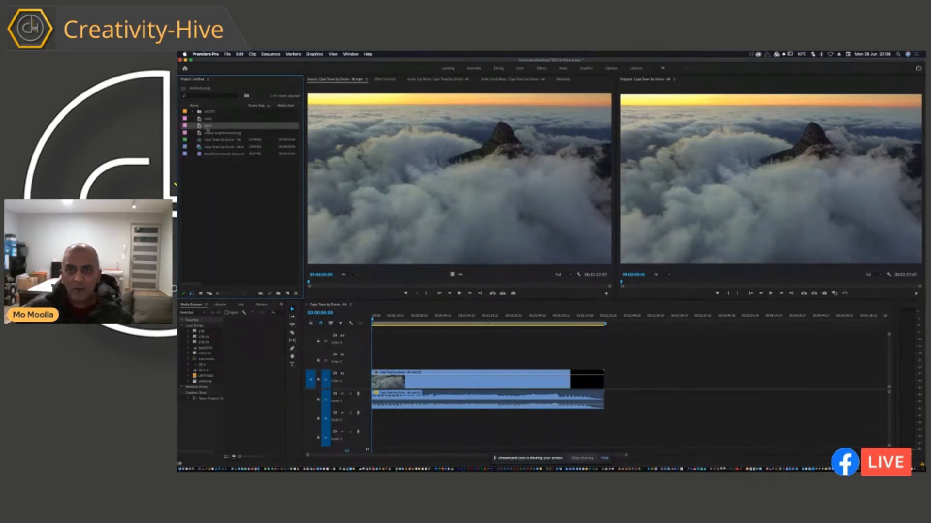
{"action": "left_click", "coordinate": [206, 119]}
{"action": "left_click", "coordinate": [205, 119]}
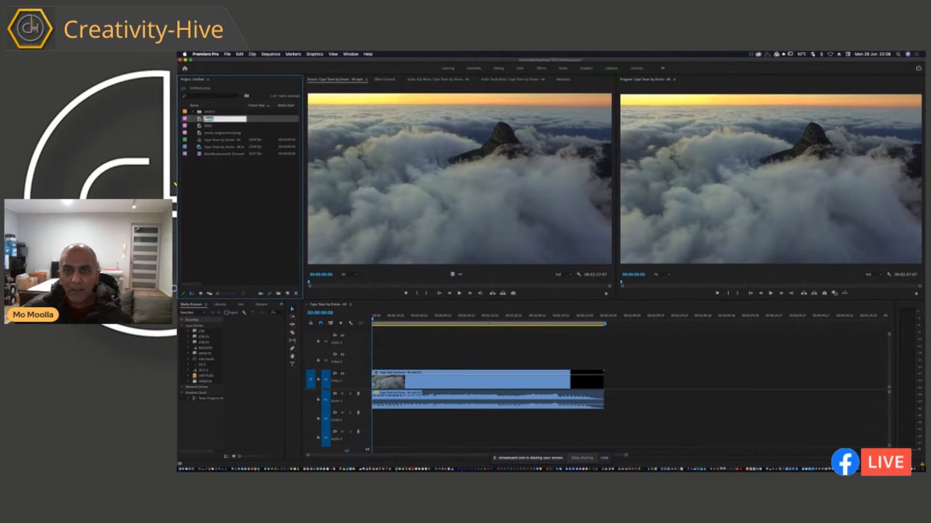
{"action": "type", "text": "TEXT BAR"}
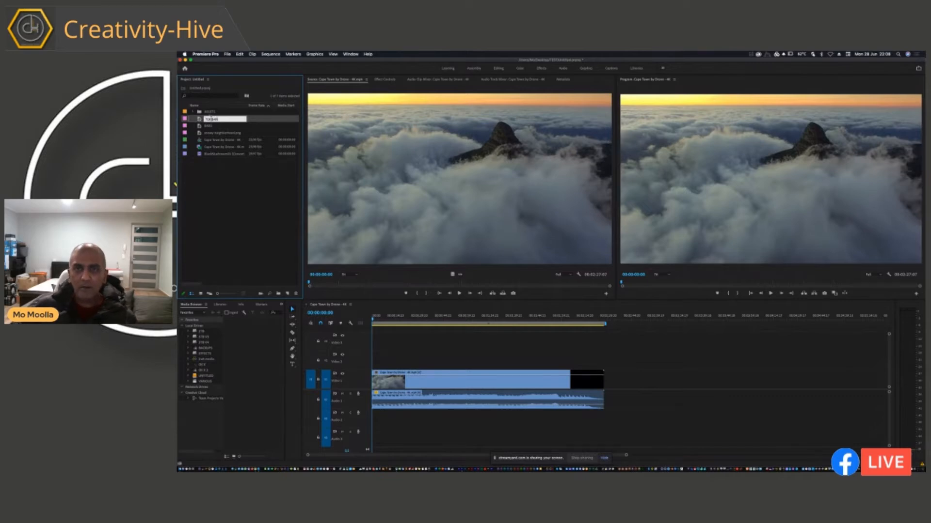
{"action": "left_click", "coordinate": [211, 168]}
Rename the remaining BARS title in the project BOTTOM BAR.
{"action": "left_click", "coordinate": [207, 126]}
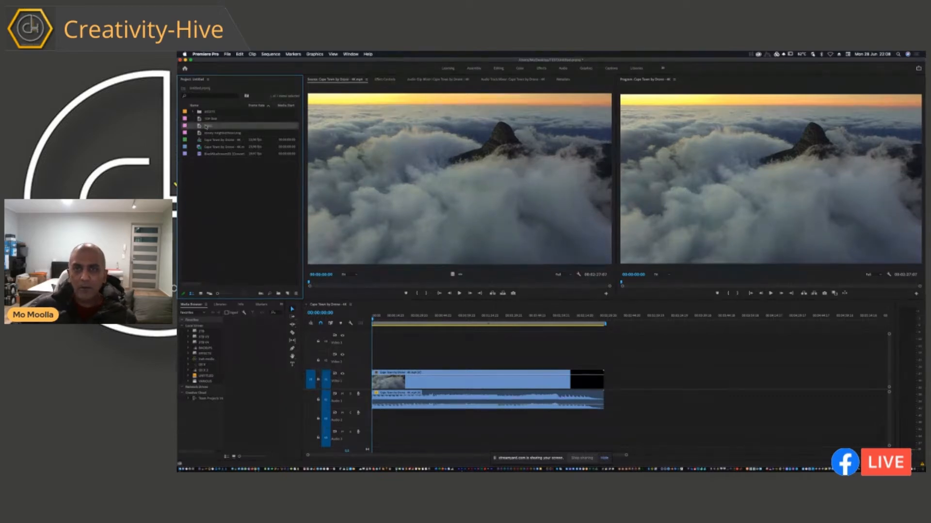
{"action": "left_click", "coordinate": [207, 126]}
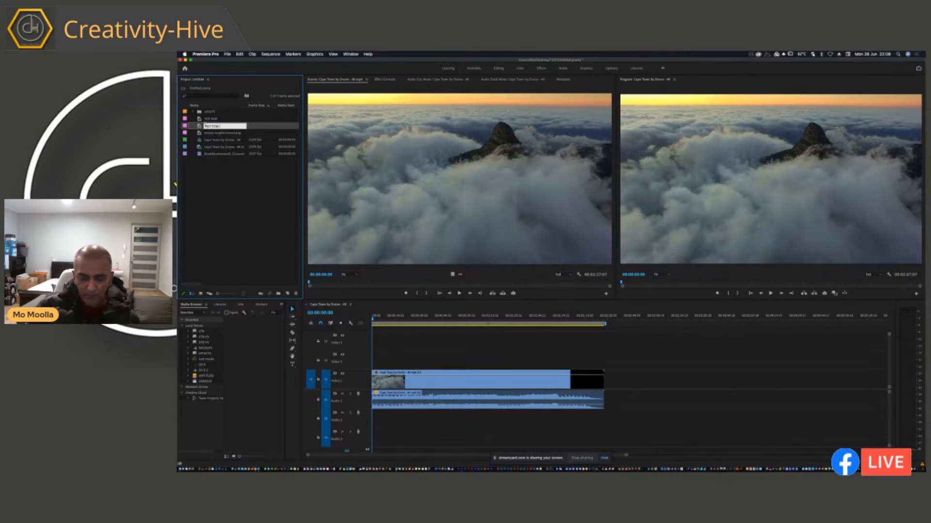
{"action": "type", "text": "BOTTOM BAR"}
{"action": "left_click", "coordinate": [206, 222]}
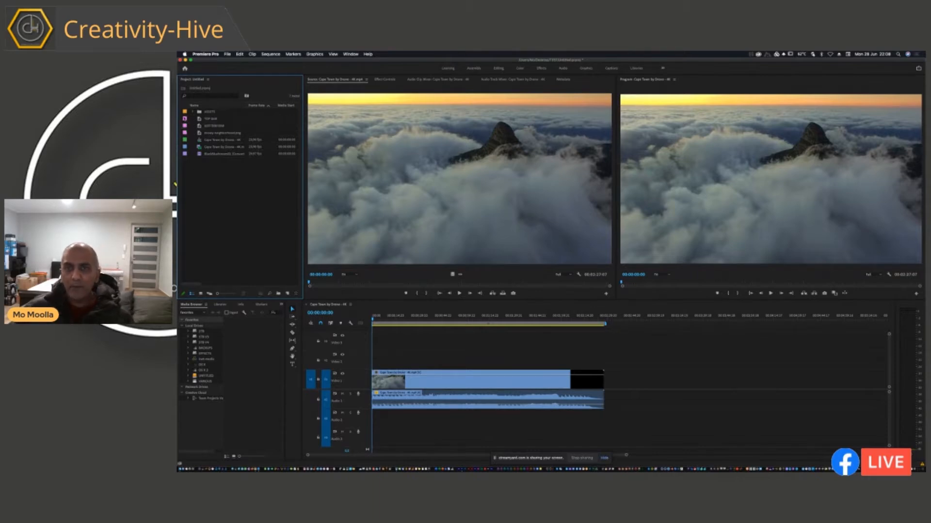
In the BOTTOM BAR title, move the black rectangle down to the bottom edge of the frame and close the title.
{"action": "double_click", "coordinate": [201, 126]}
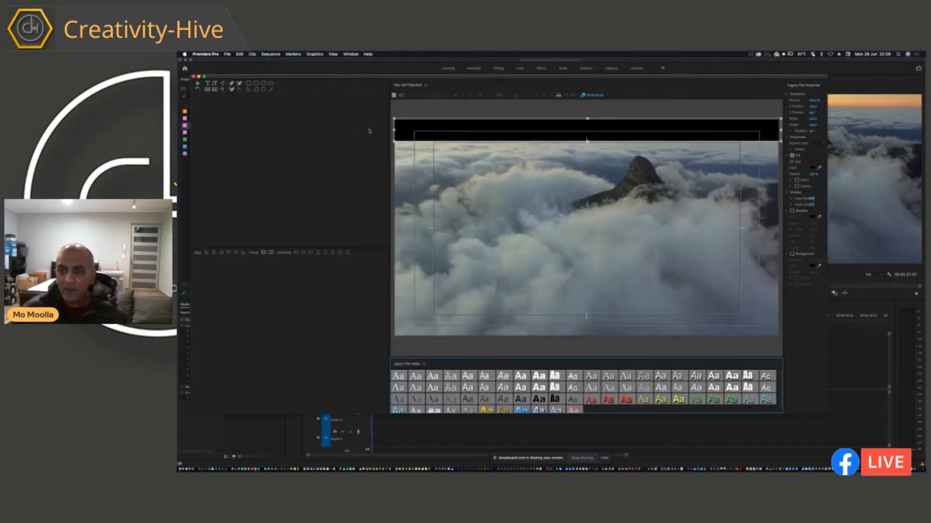
{"action": "left_click_drag", "start_coordinate": [482, 144], "coordinate": [481, 334]}
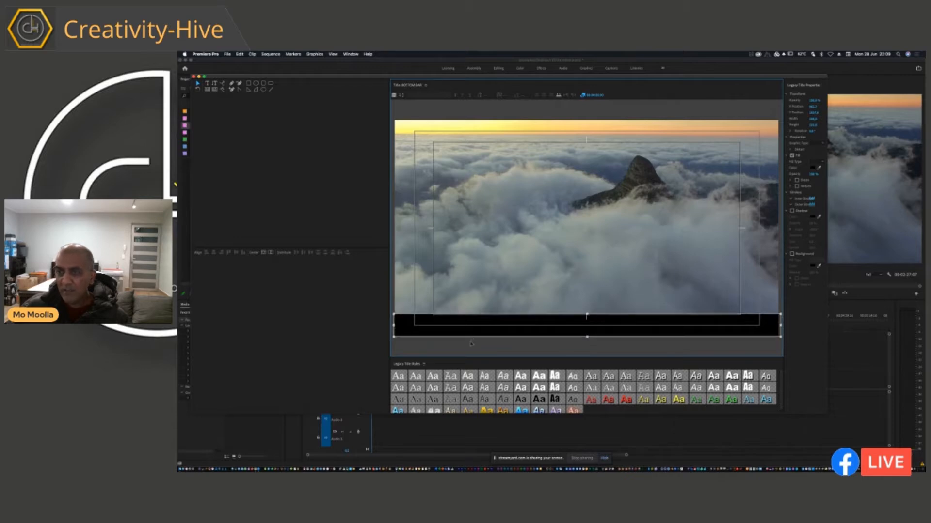
{"action": "left_click", "coordinate": [194, 77]}
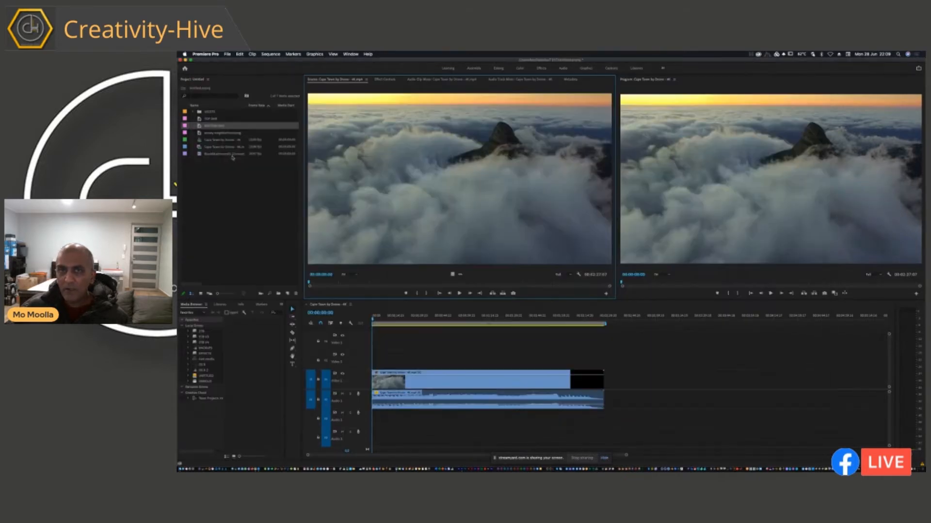
Check the placement of the black bars in the TOP BAR and BOTTOM BAR titles.
{"action": "left_click", "coordinate": [212, 120]}
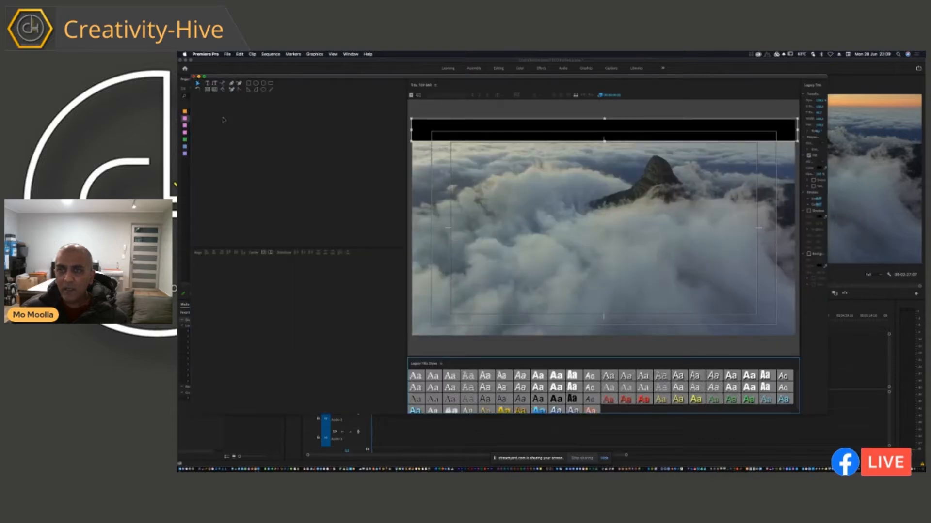
{"action": "left_click", "coordinate": [194, 77]}
{"action": "double_click", "coordinate": [199, 127]}
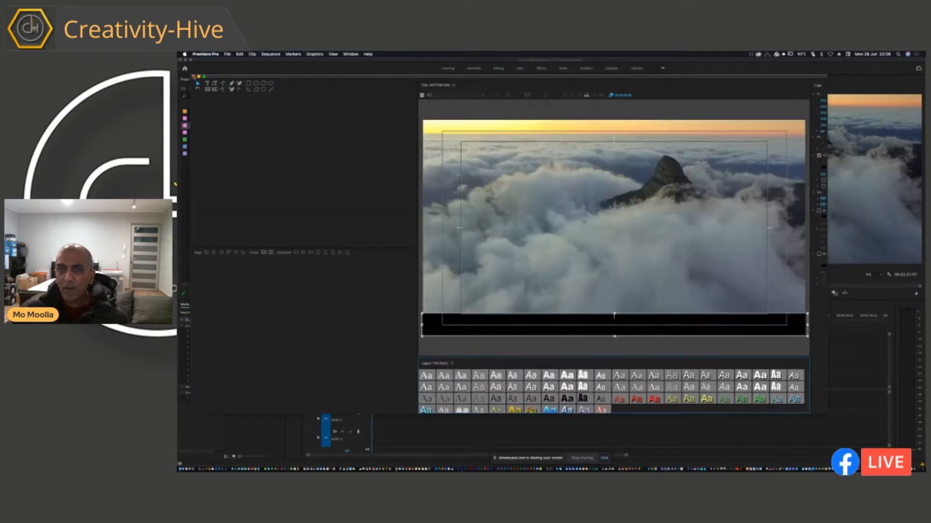
Close the title and place TOP BAR on Video 3 and BOTTOM BAR on Video 2 at the start of the sequence.
{"action": "left_click", "coordinate": [194, 76]}
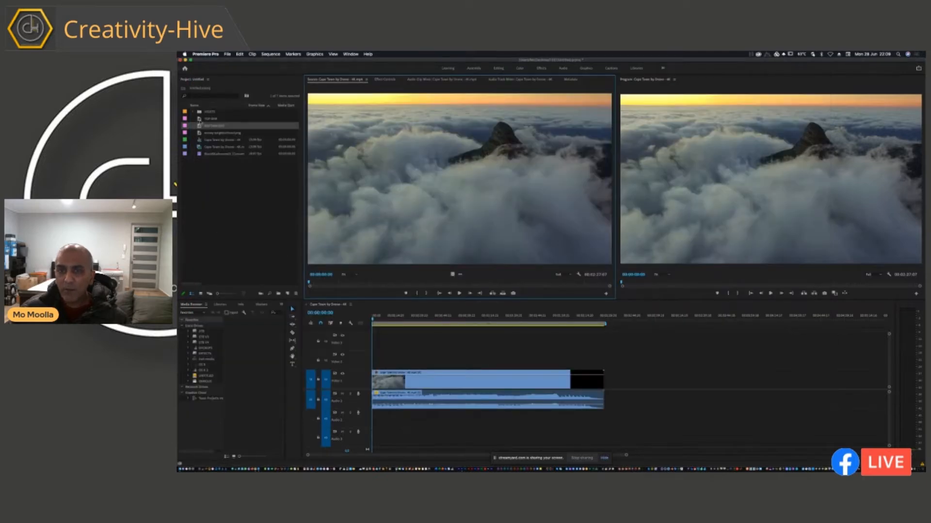
{"action": "left_click_drag", "start_coordinate": [199, 118], "coordinate": [376, 339]}
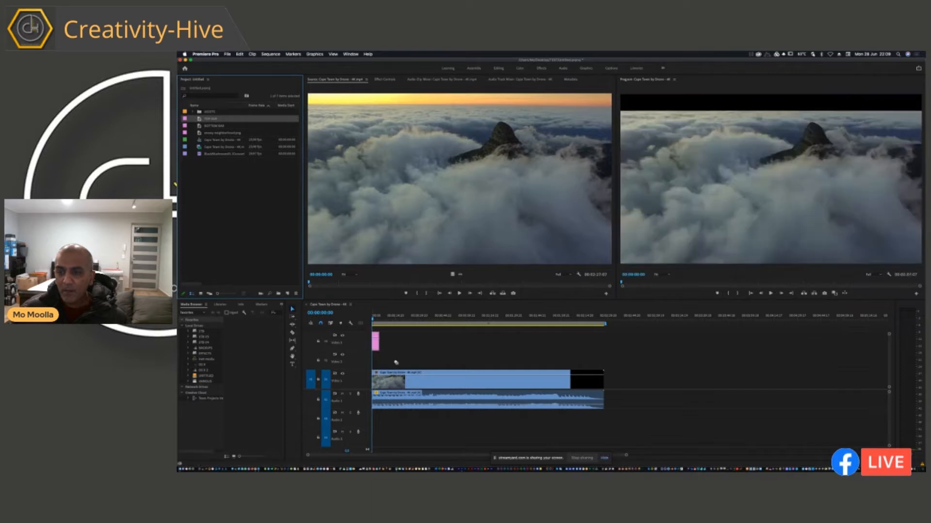
{"action": "left_click_drag", "start_coordinate": [201, 126], "coordinate": [376, 361]}
Play the start of the sequence and inspect the letterboxed frame in a maximized Program monitor.
{"action": "key", "text": "space"}
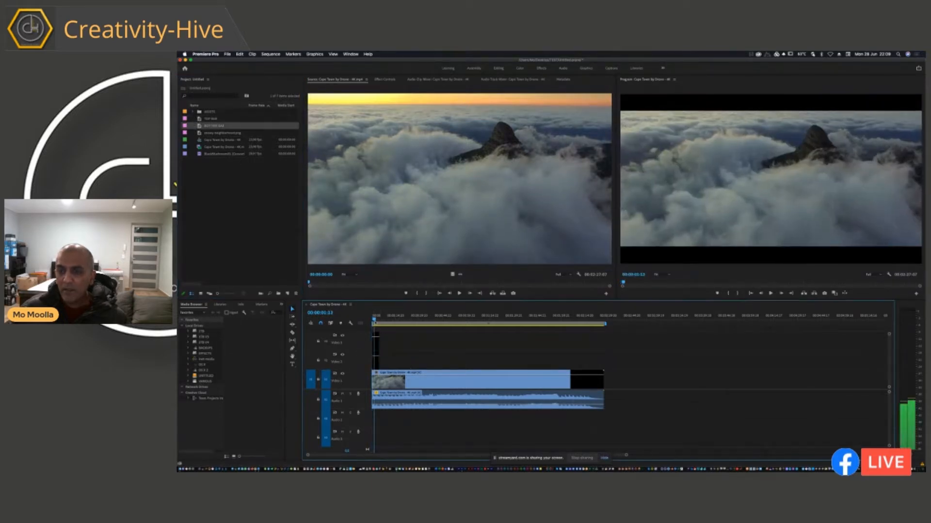
{"action": "key", "text": "space"}
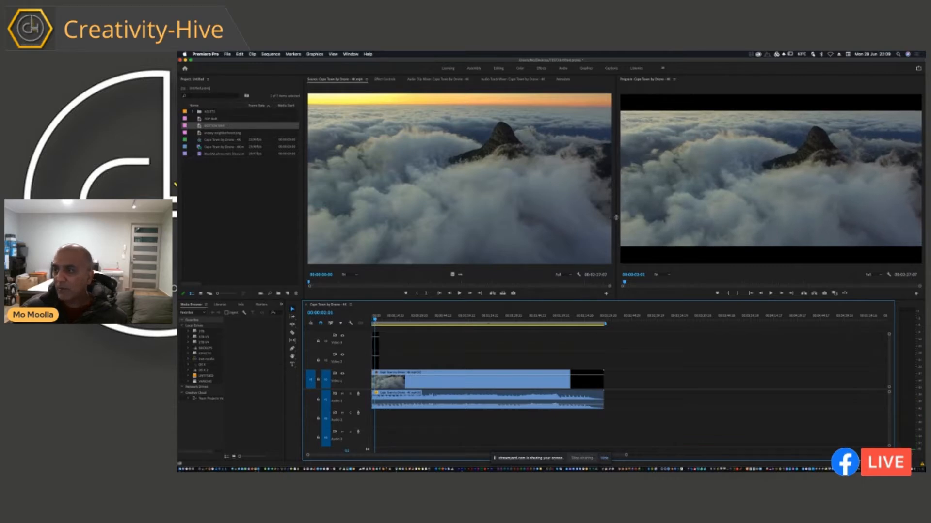
{"action": "left_click_drag", "start_coordinate": [615, 218], "coordinate": [610, 218]}
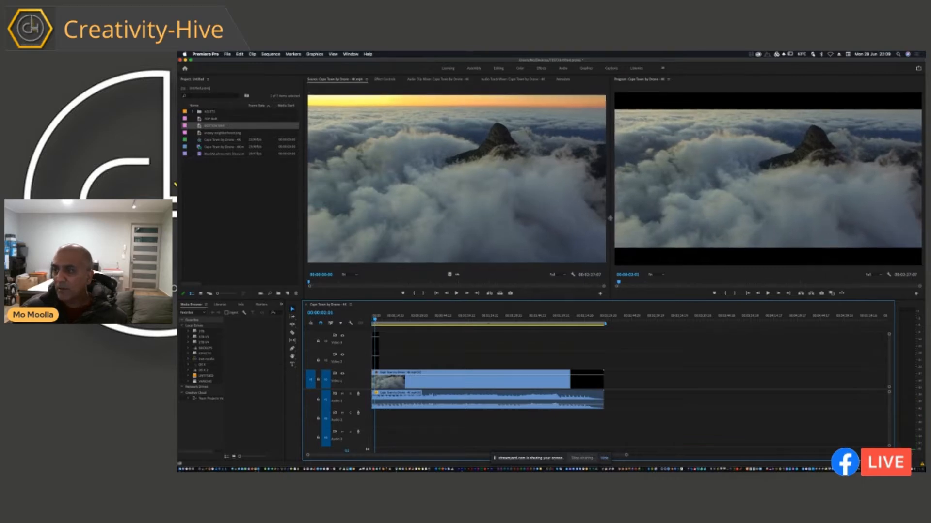
{"action": "left_click", "coordinate": [670, 133]}
{"action": "key", "text": "grave"}
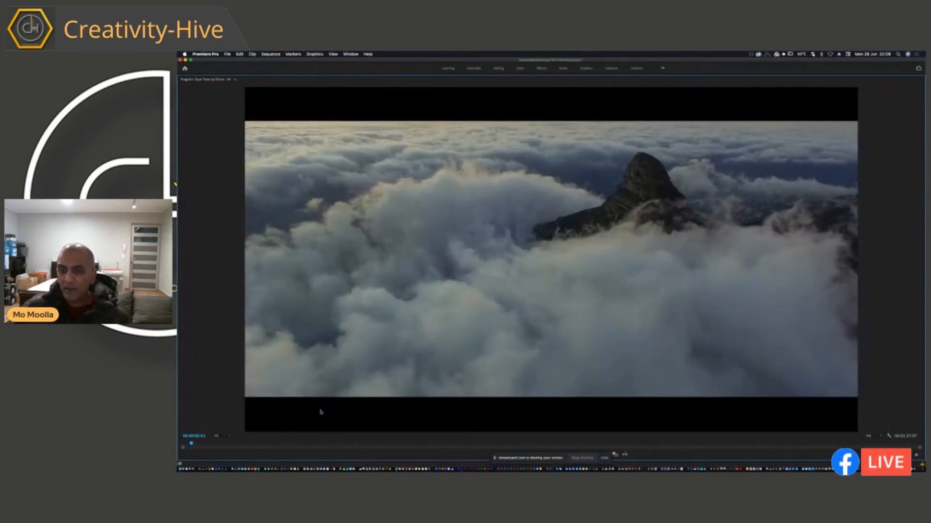
{"action": "key", "text": "grave"}
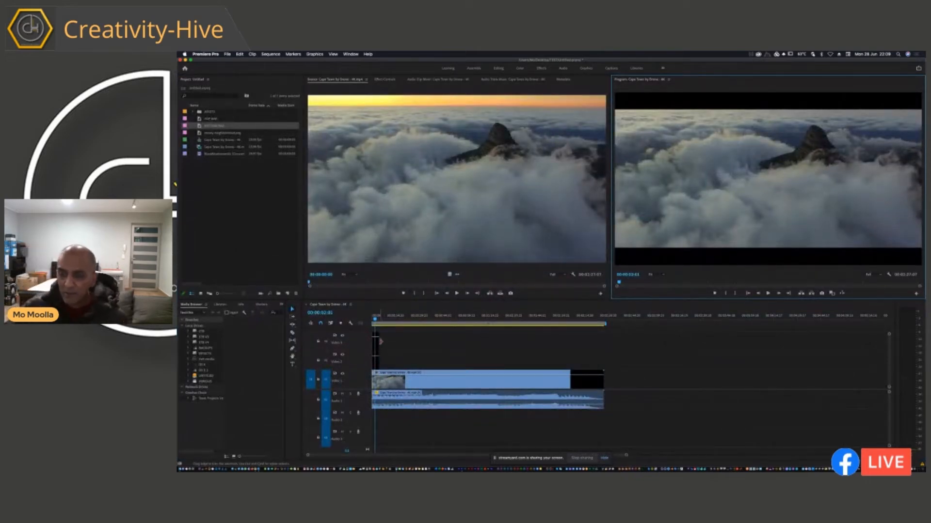
Extend the TOP BAR and BOTTOM BAR clips to the end of the drone footage and return to the sequence start.
{"action": "left_click_drag", "start_coordinate": [385, 343], "coordinate": [609, 353]}
{"action": "left_click_drag", "start_coordinate": [379, 361], "coordinate": [570, 362]}
{"action": "key", "text": "Home"}
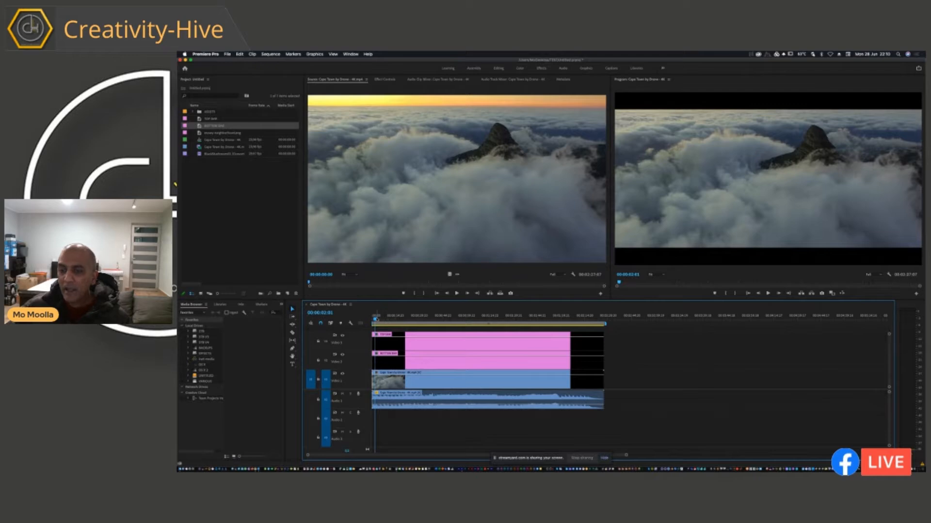
Shift the TOP BAR clip's vertical position up out of frame and start Position keyframing at the sequence start.
{"action": "left_click", "coordinate": [379, 342]}
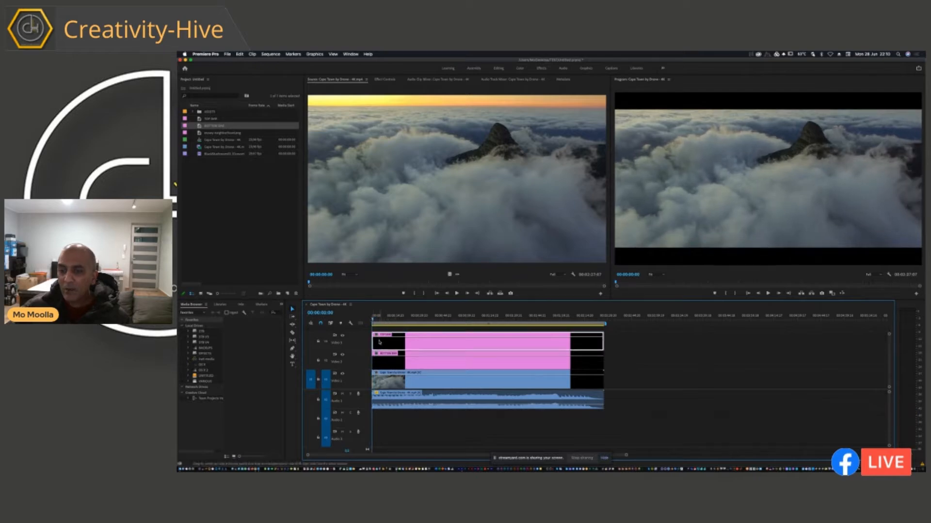
{"action": "left_click", "coordinate": [384, 80]}
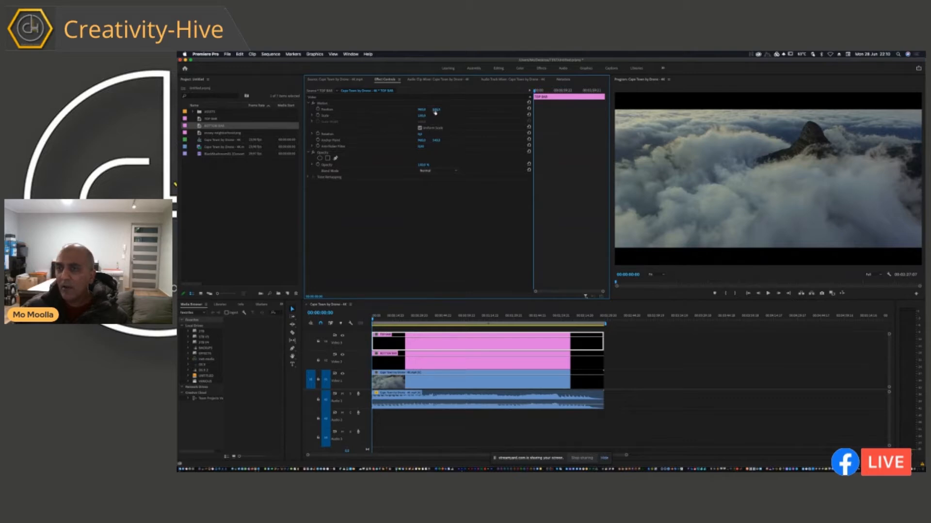
{"action": "left_click_drag", "start_coordinate": [436, 111], "coordinate": [435, 111]}
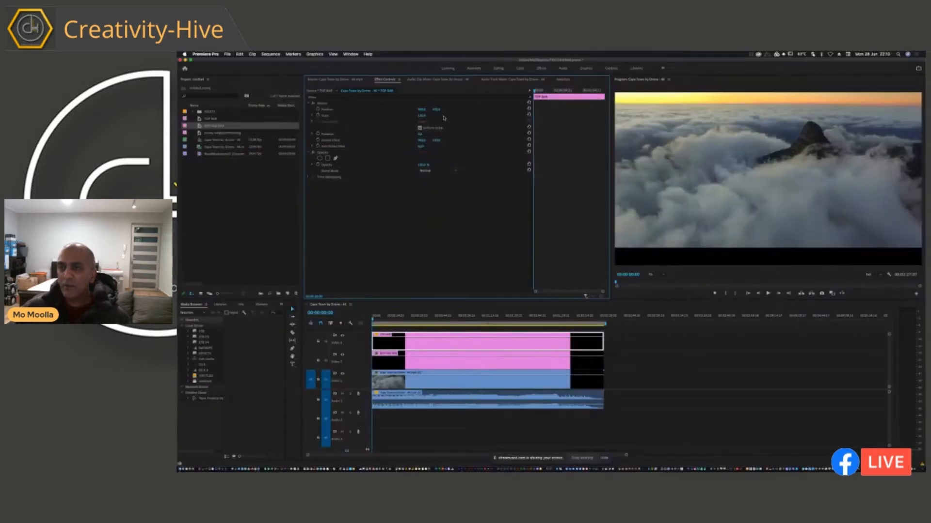
{"action": "left_click", "coordinate": [318, 111]}
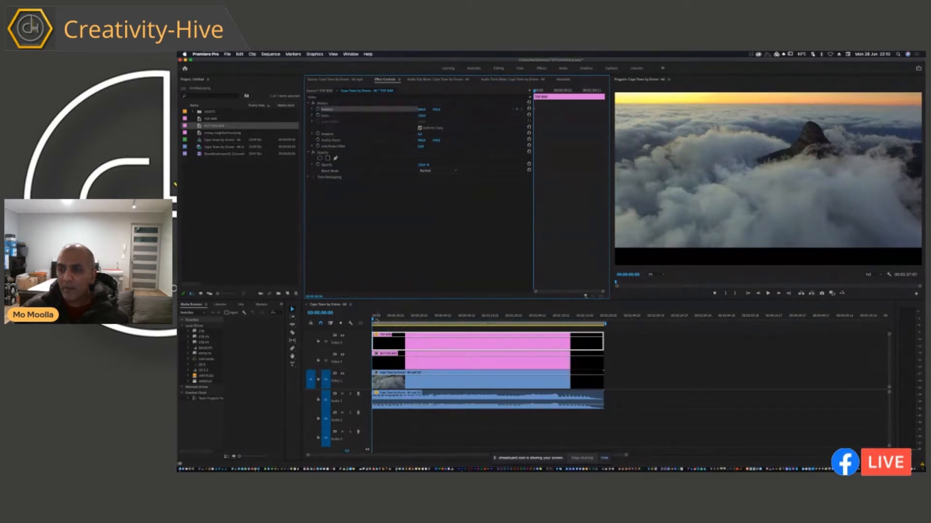
At 00:00:04:18, bring the TOP BAR clip back down into the frame with a second Position keyframe.
{"action": "key", "text": "space"}
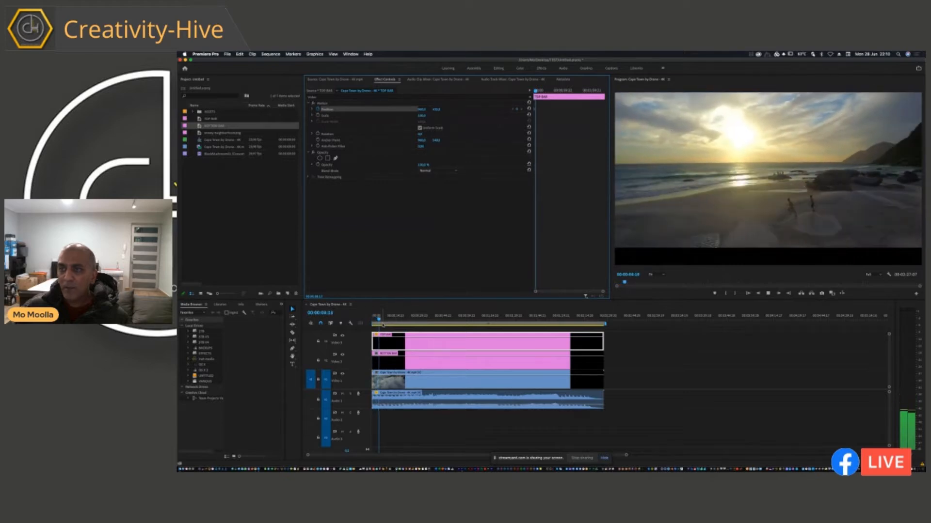
{"action": "key", "text": "space"}
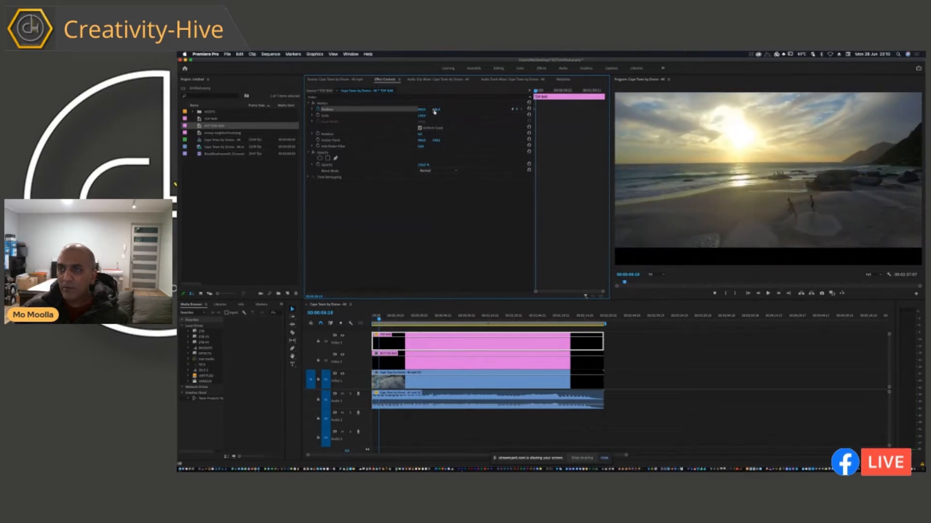
{"action": "left_click_drag", "start_coordinate": [436, 111], "coordinate": [436, 112]}
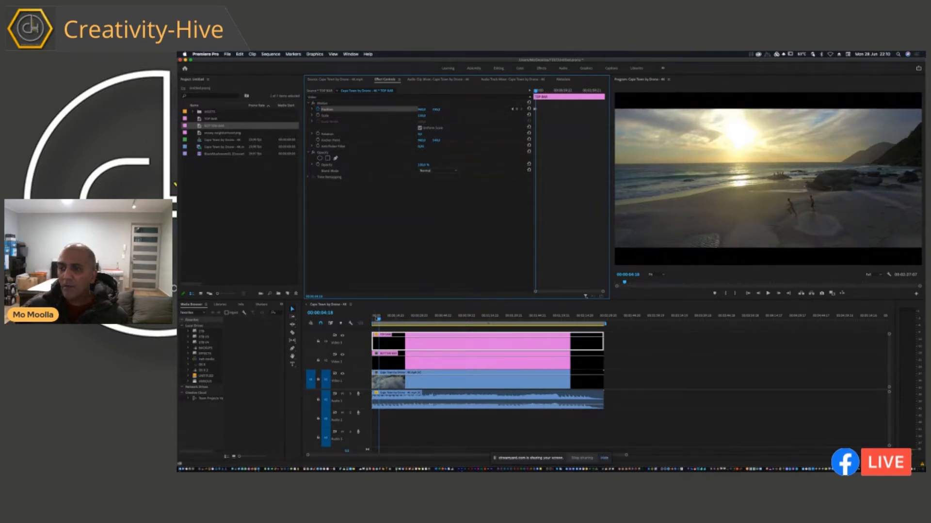
Play back the TOP BAR slide-in from the beginning and return to the sequence start.
{"action": "left_click_drag", "start_coordinate": [379, 319], "coordinate": [372, 320]}
{"action": "key", "text": "space"}
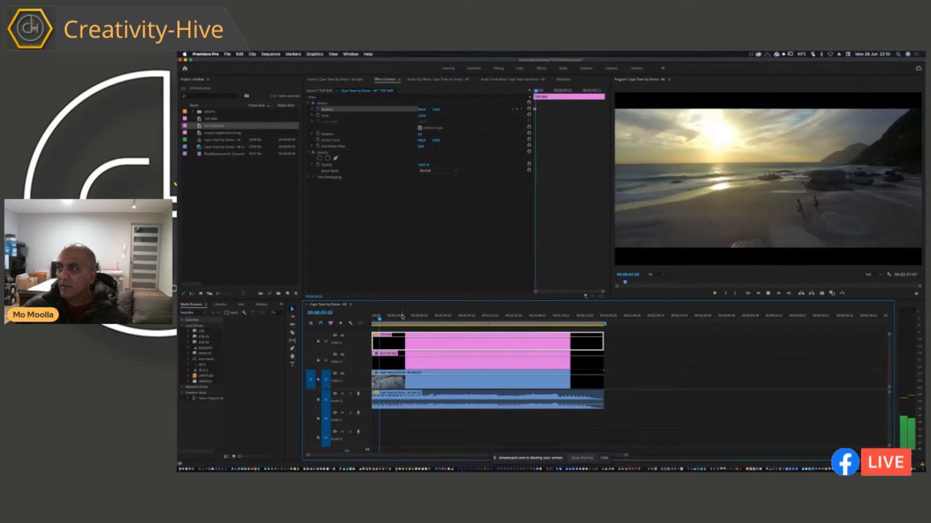
{"action": "key", "text": "space"}
{"action": "key", "text": "Home"}
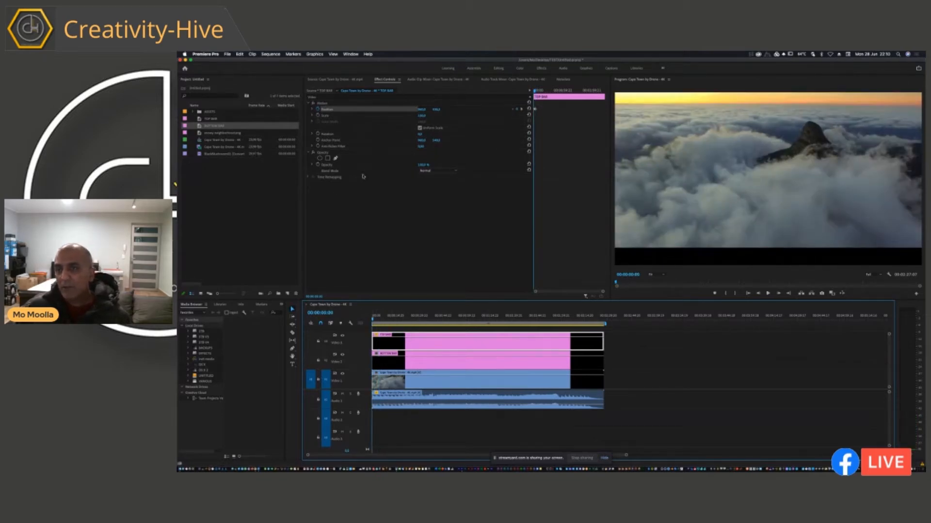
Shift the BOTTOM BAR clip's vertical position down out of frame and start Position keyframing at the sequence start.
{"action": "left_click", "coordinate": [401, 362]}
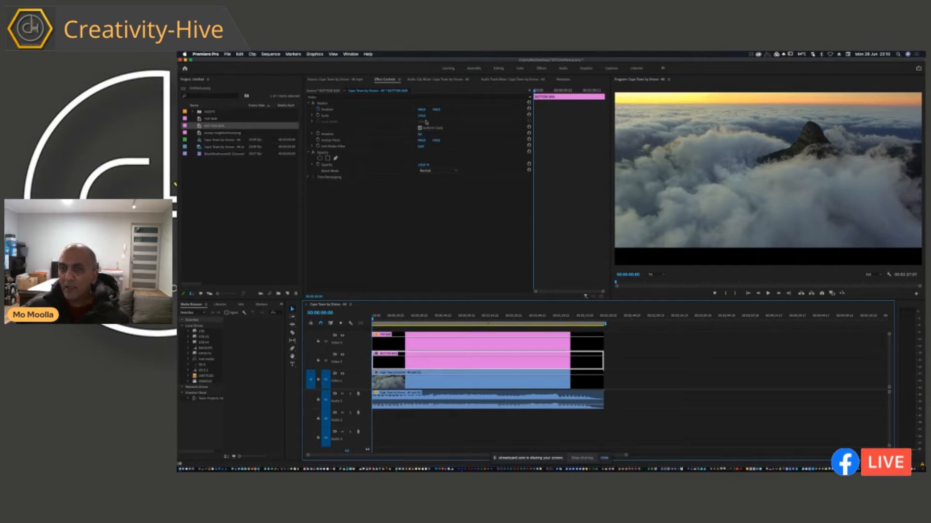
{"action": "left_click_drag", "start_coordinate": [438, 110], "coordinate": [439, 110]}
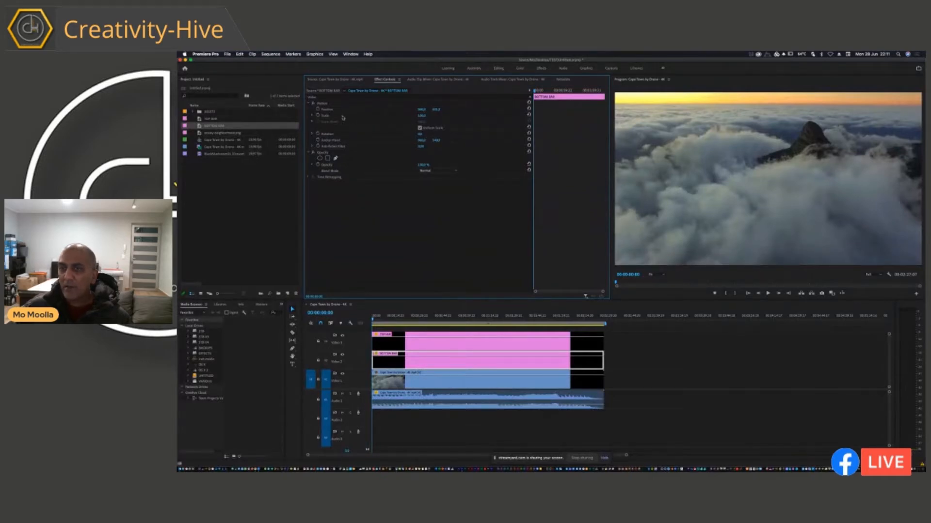
{"action": "left_click", "coordinate": [318, 110]}
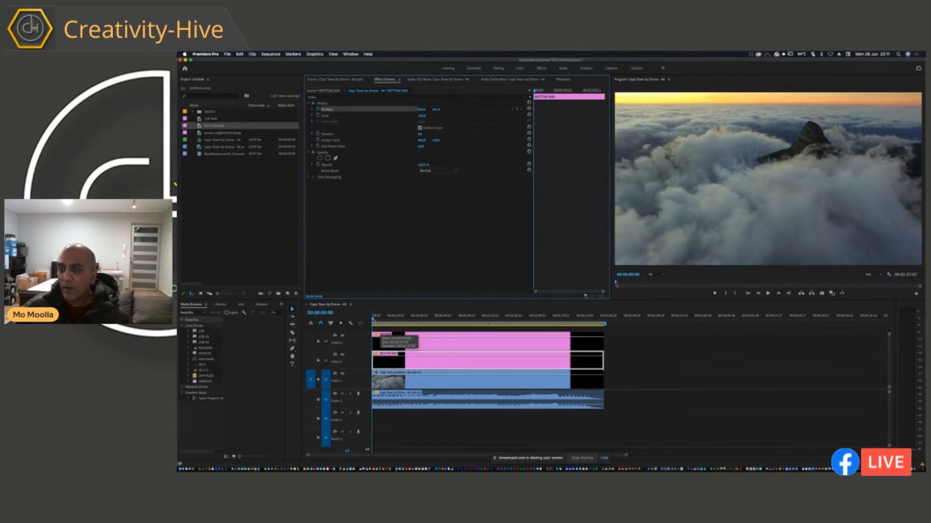
At the TOP BAR's second keyframe time, 00:00:04:18, raise the BOTTOM BAR clip back into frame with a second Position keyframe.
{"action": "left_click", "coordinate": [399, 343]}
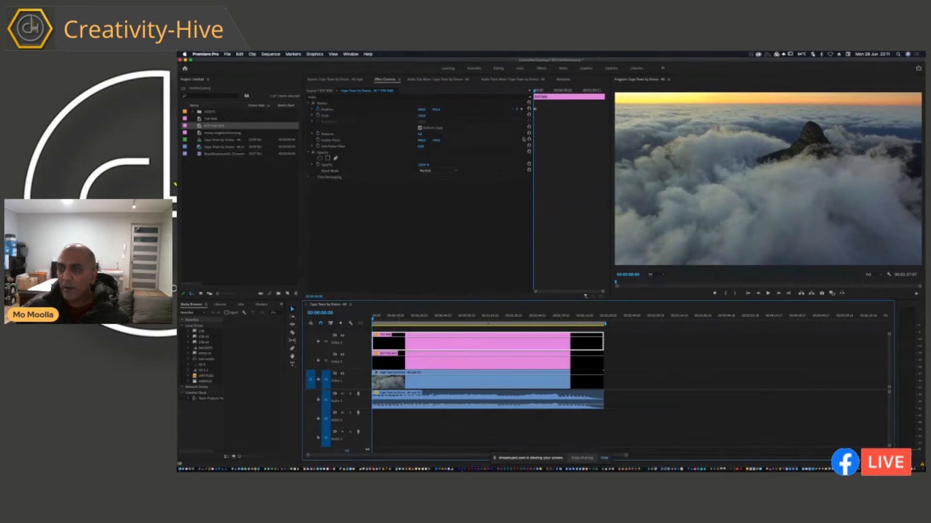
{"action": "left_click", "coordinate": [536, 91]}
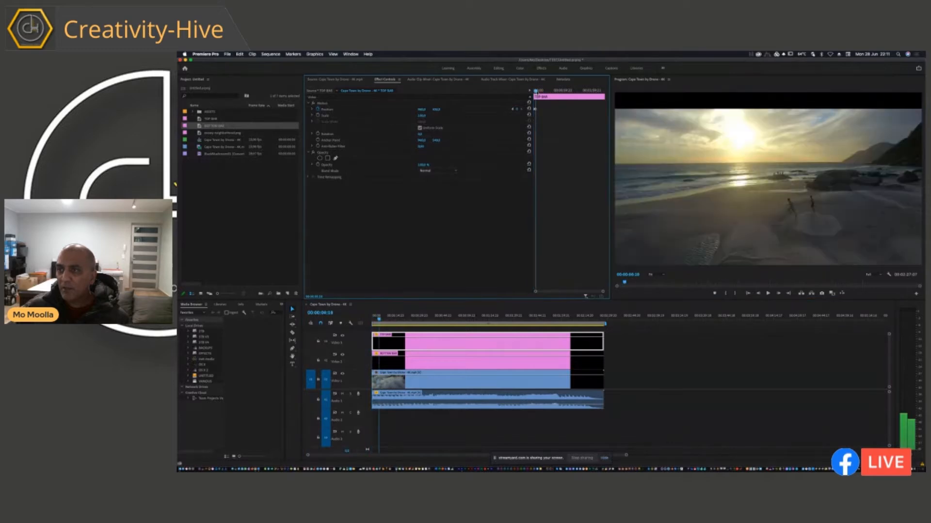
{"action": "left_click", "coordinate": [387, 361]}
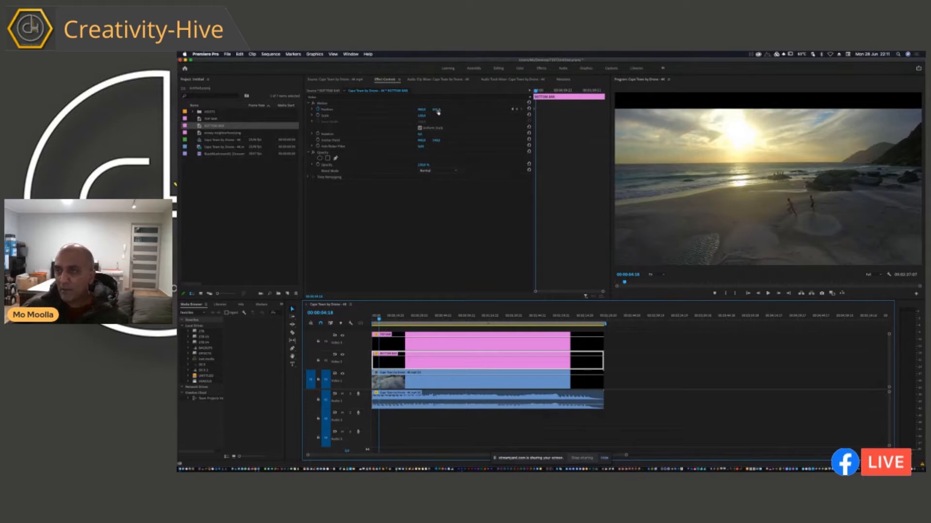
{"action": "left_click", "coordinate": [438, 112]}
{"action": "left_click_drag", "start_coordinate": [438, 112], "coordinate": [438, 112]}
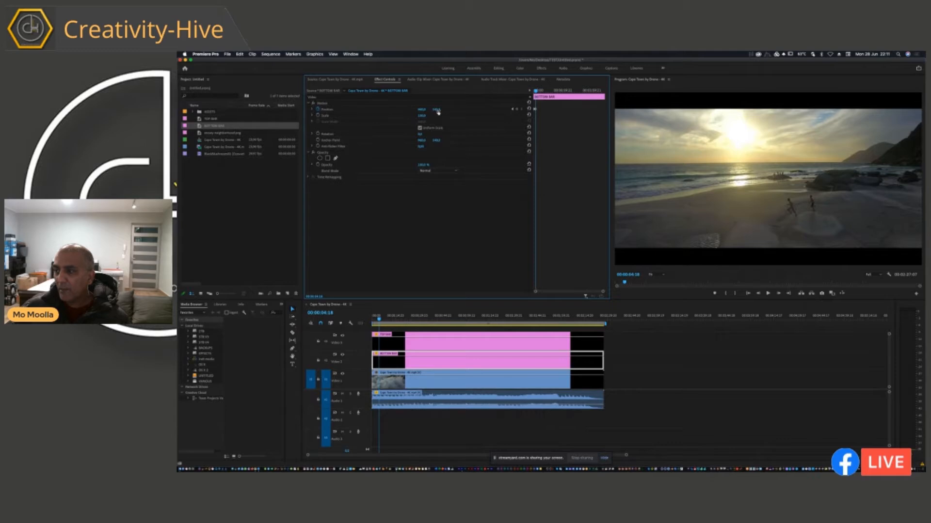
Play the animation of both bars from the sequence start in a maximized Program monitor.
{"action": "left_click", "coordinate": [531, 344]}
{"action": "key", "text": "Home"}
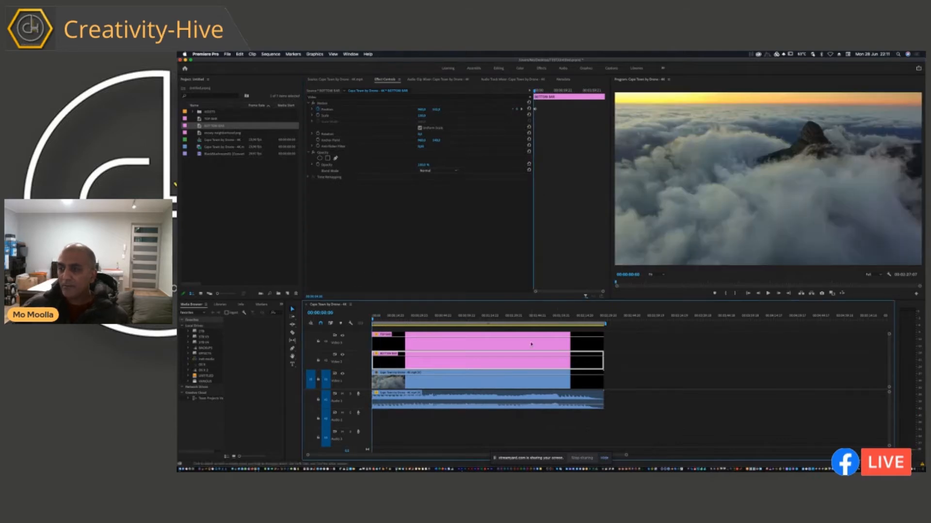
{"action": "key", "text": "grave"}
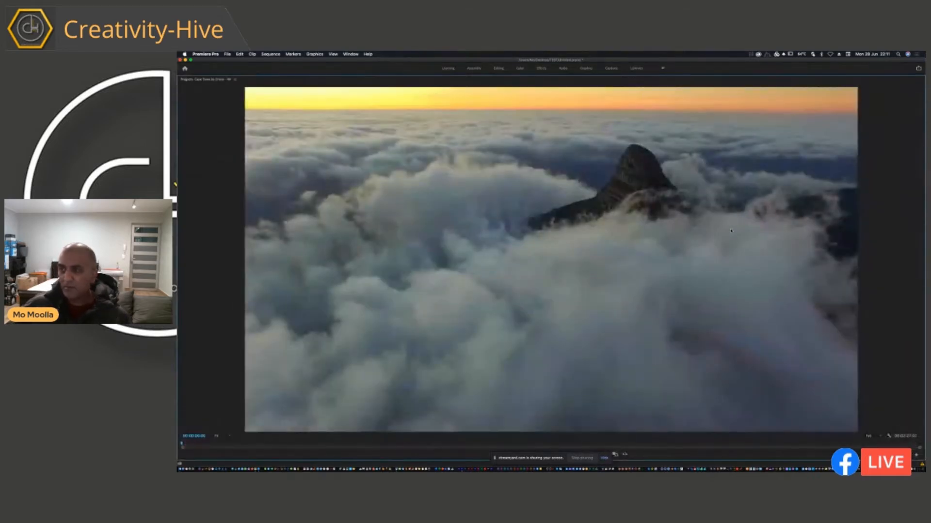
{"action": "key", "text": "space"}
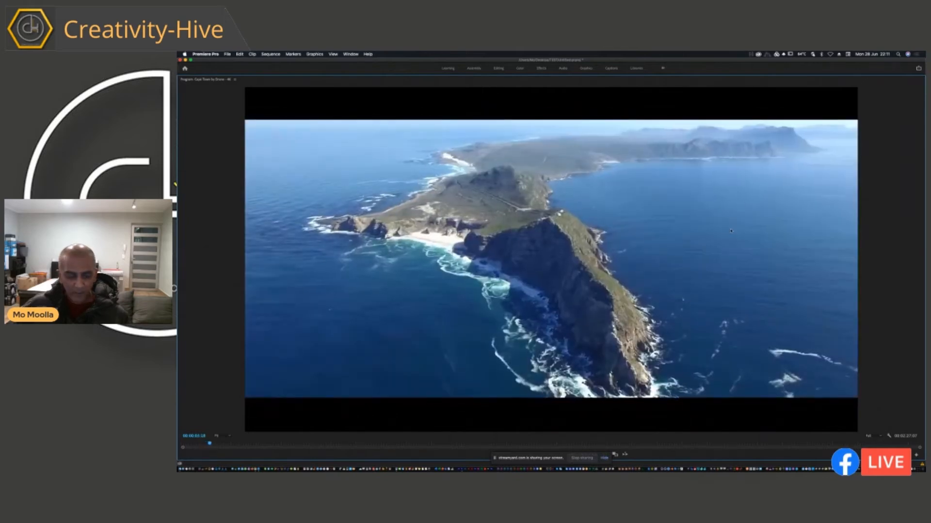
{"action": "key", "text": "grave"}
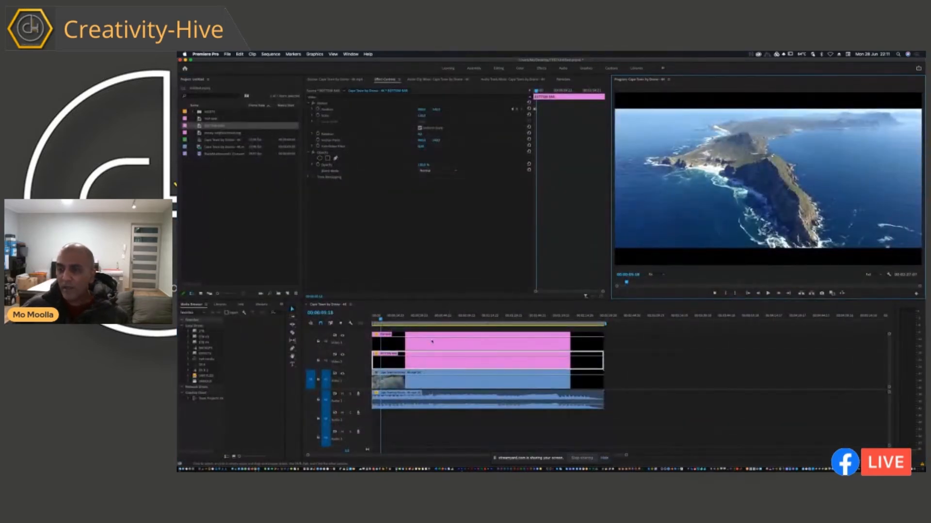
Move the BOTTOM BAR clip's second Position keyframe to about 00:00:09:10 to slow its slide-in.
{"action": "left_click", "coordinate": [550, 128]}
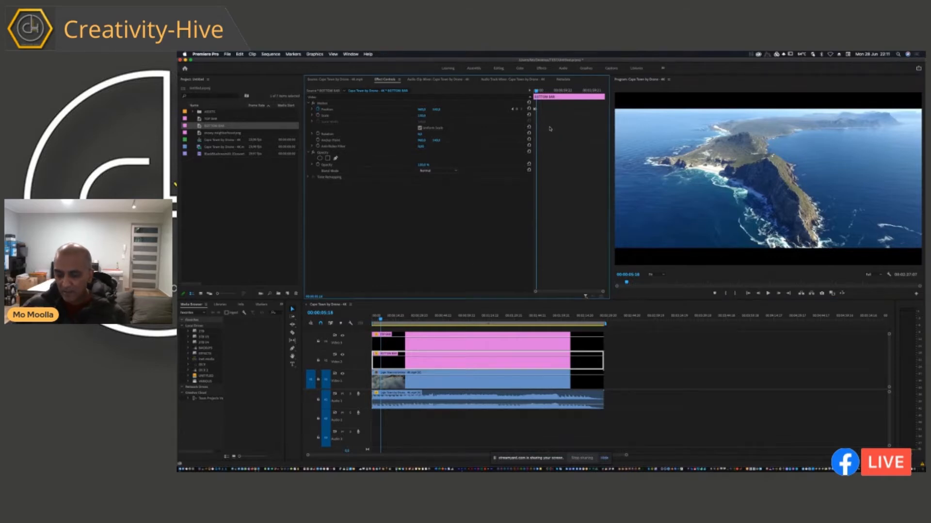
{"action": "key", "text": "equal"}
{"action": "key", "text": "equal"}
{"action": "key", "text": "equal"}
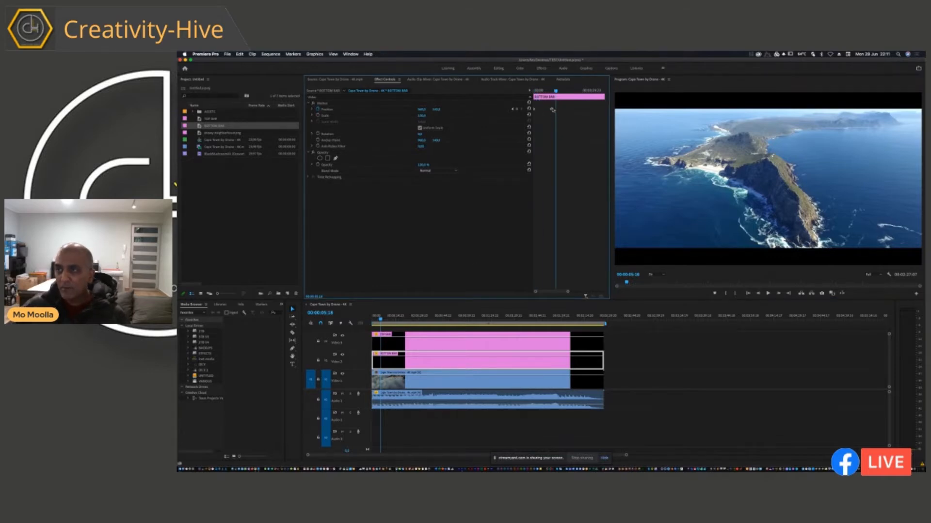
{"action": "left_click_drag", "start_coordinate": [553, 110], "coordinate": [570, 95]}
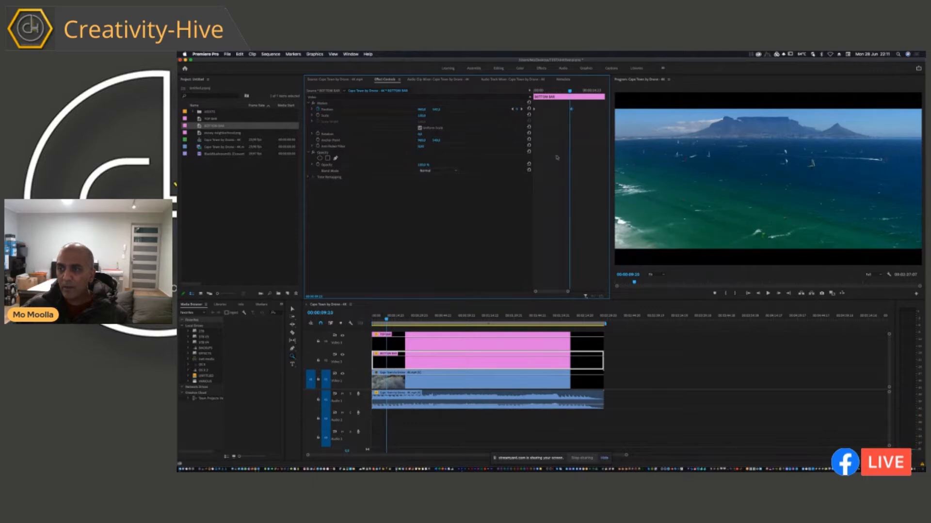
Move the TOP BAR clip's second Position keyframe to 00:00:09:10 so its slide-in matches the BOTTOM BAR clip.
{"action": "key", "text": "="}
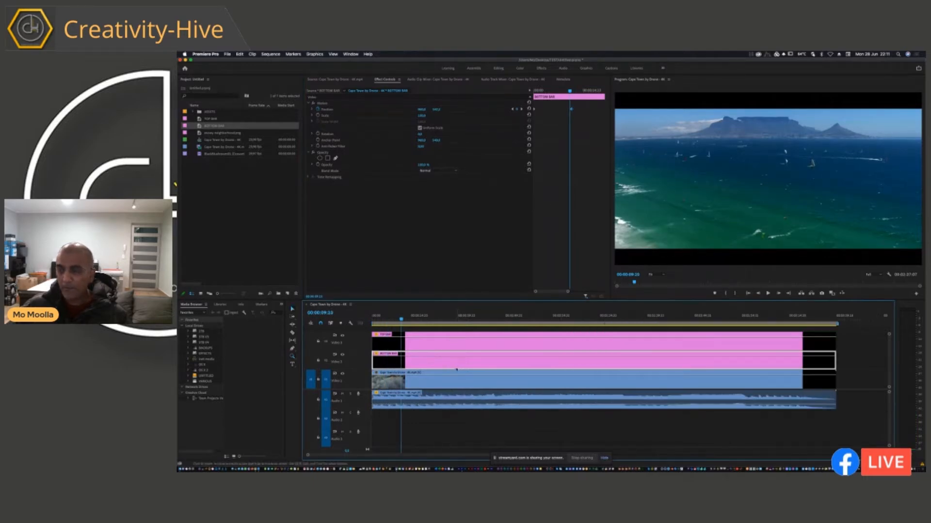
{"action": "left_click", "coordinate": [477, 345]}
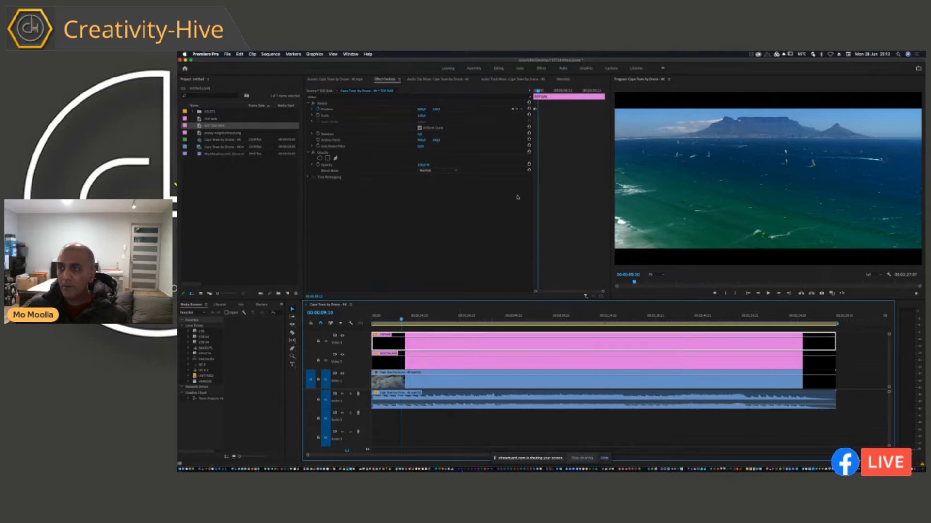
{"action": "left_click", "coordinate": [488, 360]}
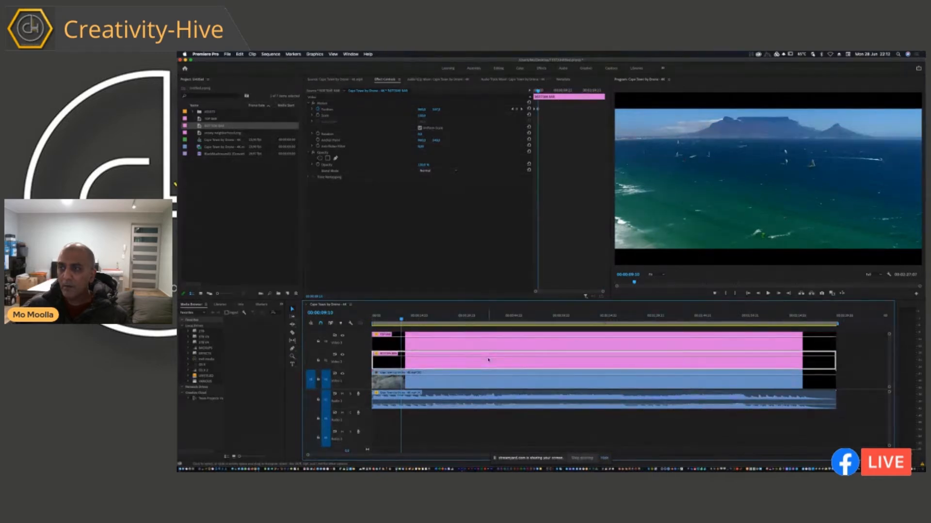
{"action": "left_click", "coordinate": [440, 346]}
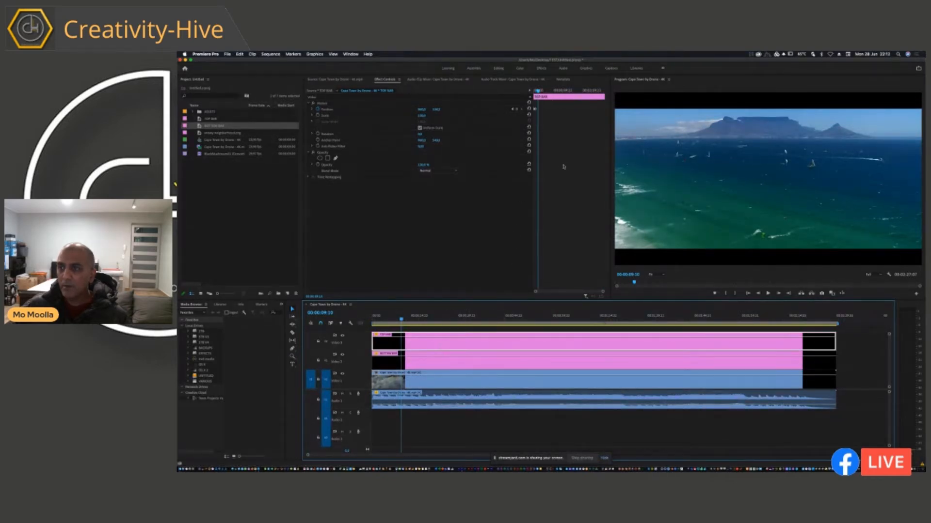
{"action": "left_click", "coordinate": [536, 111]}
Play the retimed slide-in of both bars from the sequence start to about 00:00:17:08 in a maximized Program monitor.
{"action": "key", "text": "Home"}
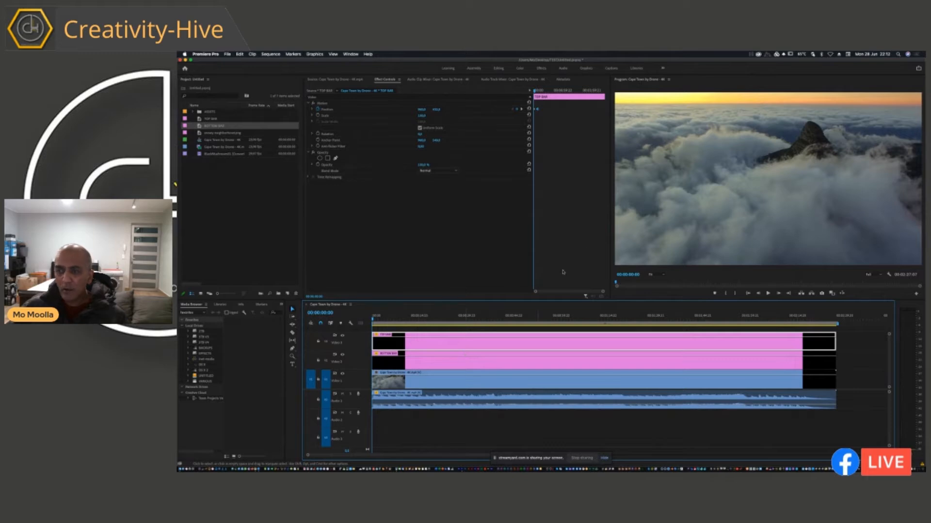
{"action": "key", "text": "grave"}
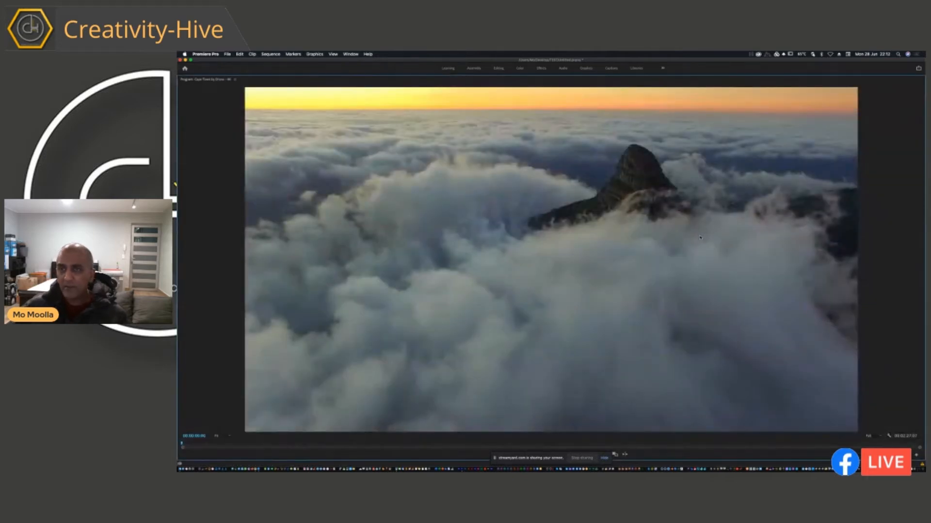
{"action": "key", "text": "space"}
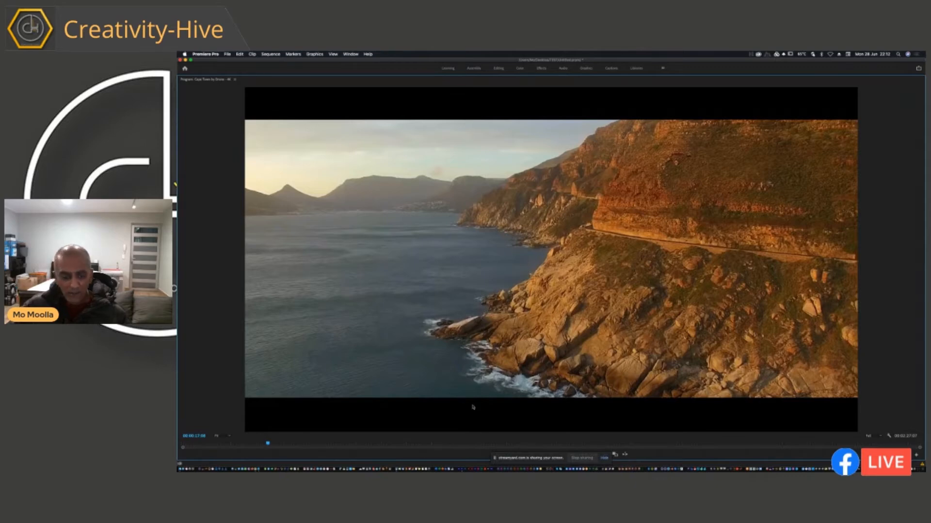
{"action": "key", "text": "grave"}
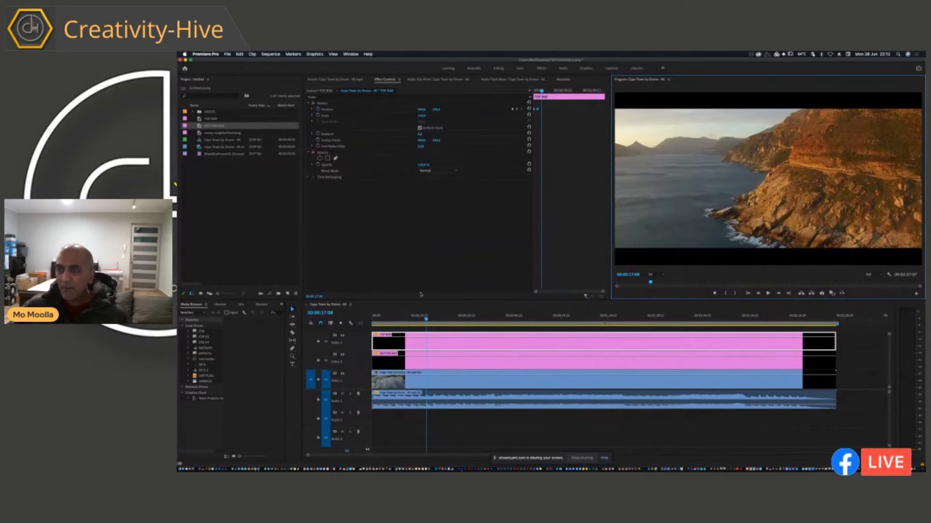
At 00:00:09:10, shift the TOP BAR clip slightly up and the BOTTOM BAR clip slightly down to thin both letterbox bars.
{"action": "left_click", "coordinate": [537, 91]}
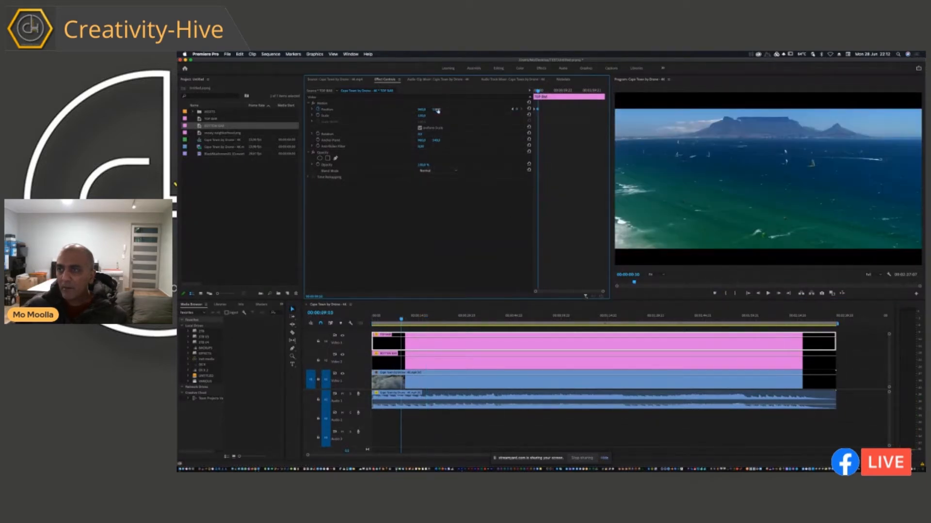
{"action": "left_click_drag", "start_coordinate": [437, 111], "coordinate": [437, 111]}
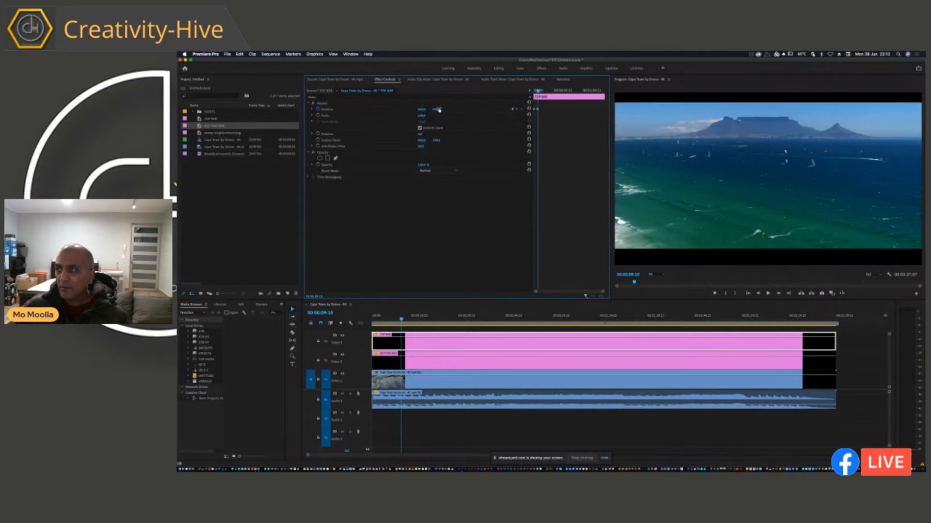
{"action": "left_click", "coordinate": [425, 362]}
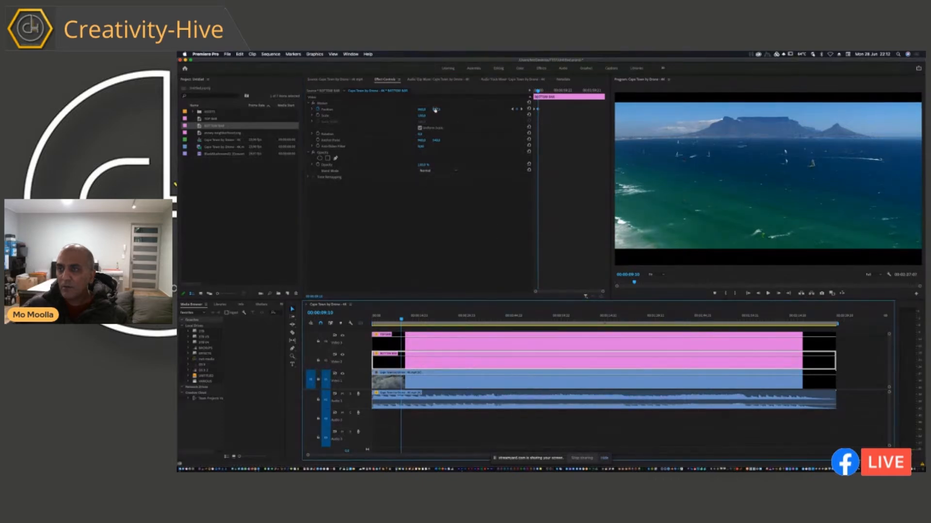
{"action": "left_click_drag", "start_coordinate": [437, 111], "coordinate": [437, 111]}
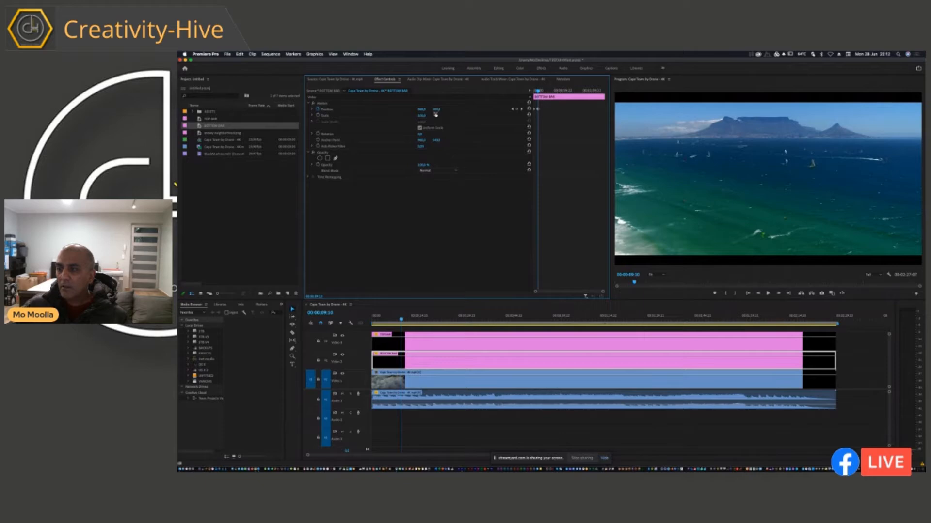
Play the thinner bars' animation from the sequence start to about 00:00:10:09 in a maximized Program monitor.
{"action": "left_click", "coordinate": [652, 243]}
{"action": "key", "text": "Home"}
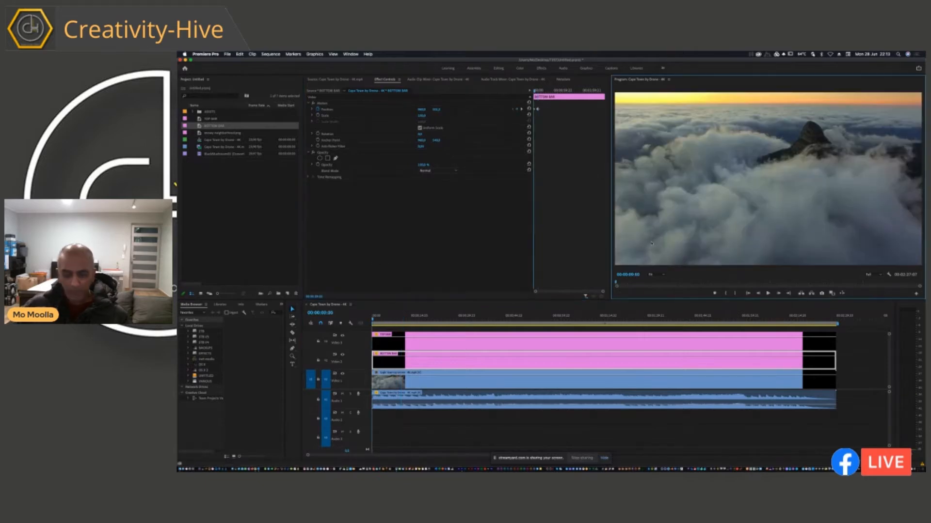
{"action": "key", "text": "grave"}
{"action": "key", "text": "space"}
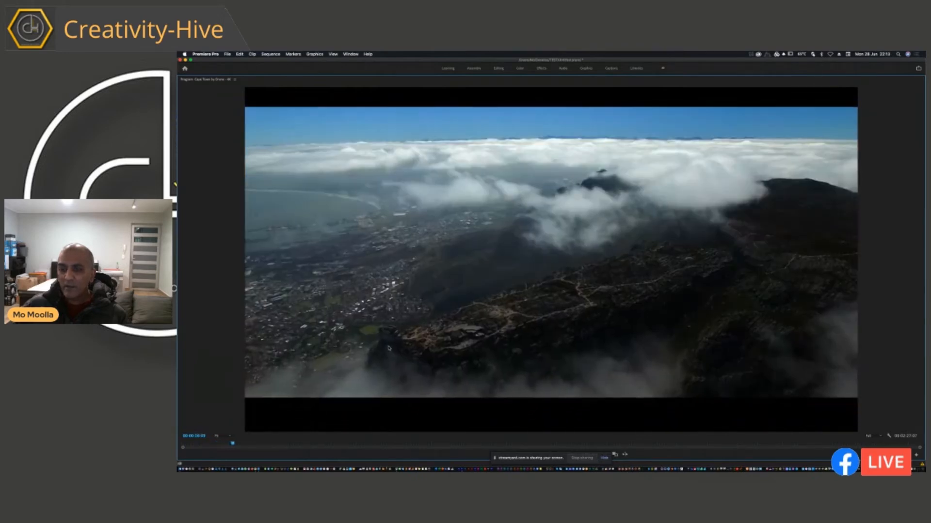
{"action": "key", "text": "grave"}
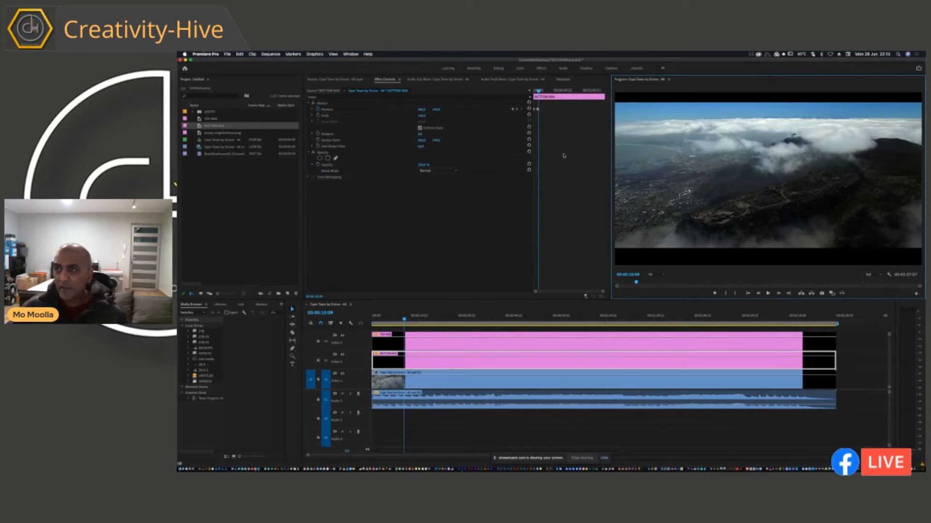
Delete the BOTTOM BAR clip's extra Position keyframe just after the one at 00:00:09:10.
{"action": "left_click", "coordinate": [553, 126]}
{"action": "key", "text": "equal"}
{"action": "key", "text": "equal"}
{"action": "key", "text": "equal"}
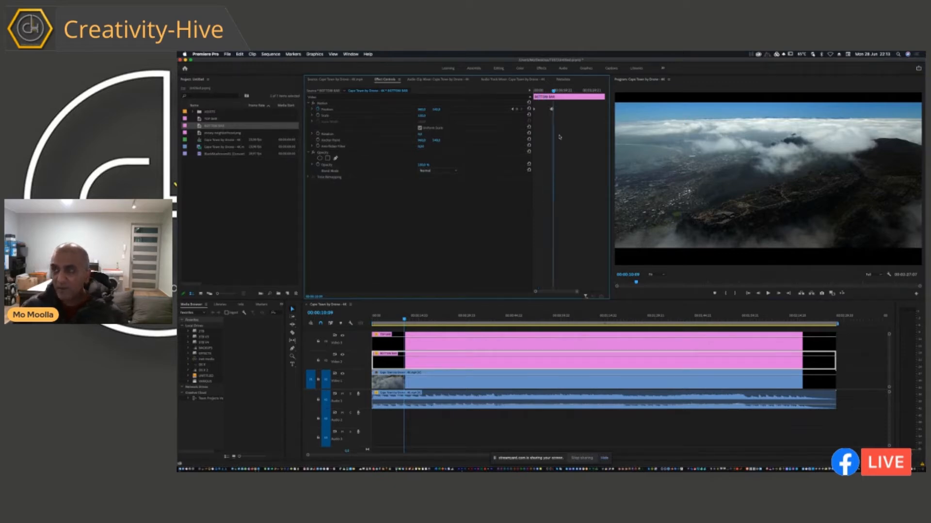
{"action": "key", "text": "equal"}
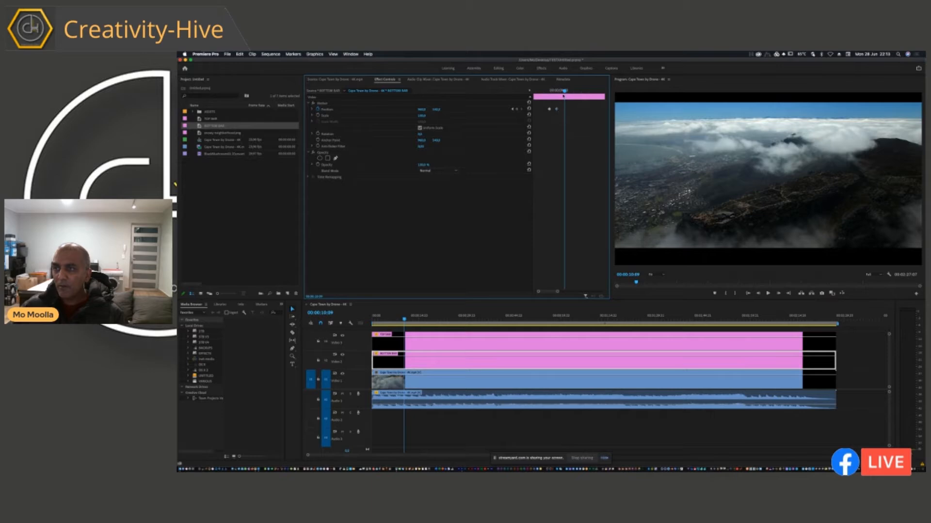
{"action": "key", "text": "Delete"}
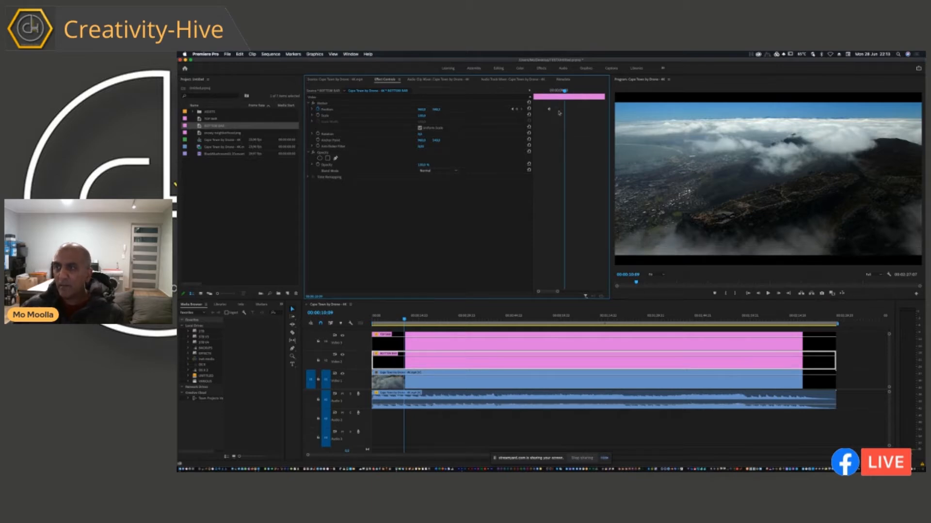
Check the TOP BAR clip's Position keyframes up close and play the bars' animation from the sequence start.
{"action": "left_click", "coordinate": [436, 340]}
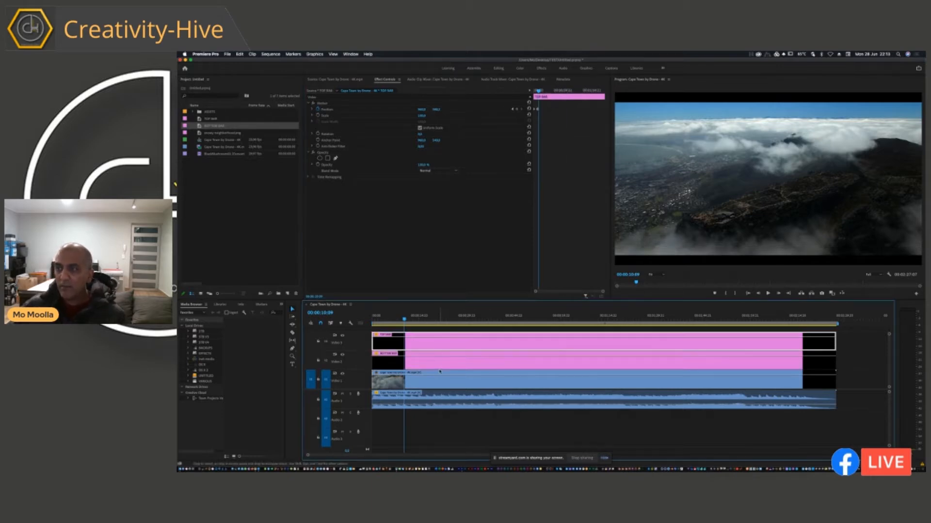
{"action": "key", "text": "equal"}
{"action": "key", "text": "equal"}
{"action": "key", "text": "equal"}
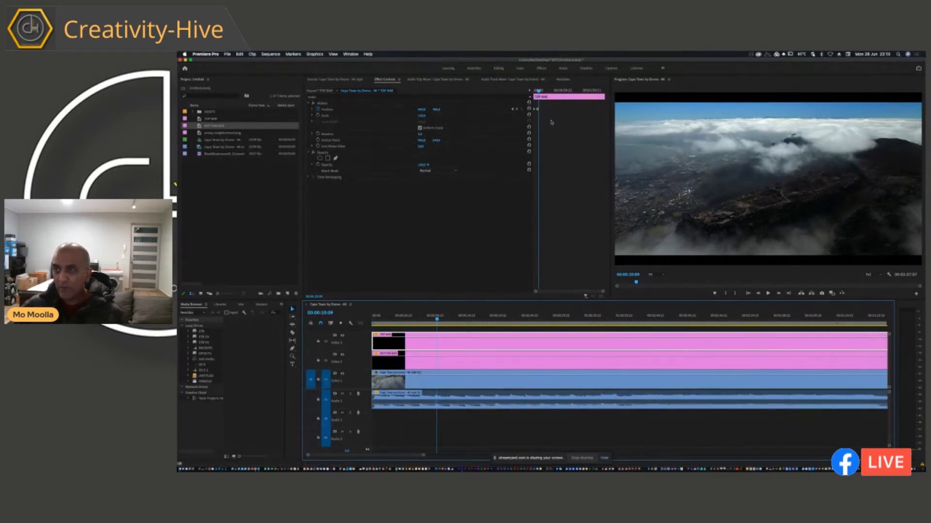
{"action": "left_click", "coordinate": [546, 115]}
{"action": "key", "text": "equal"}
{"action": "key", "text": "equal"}
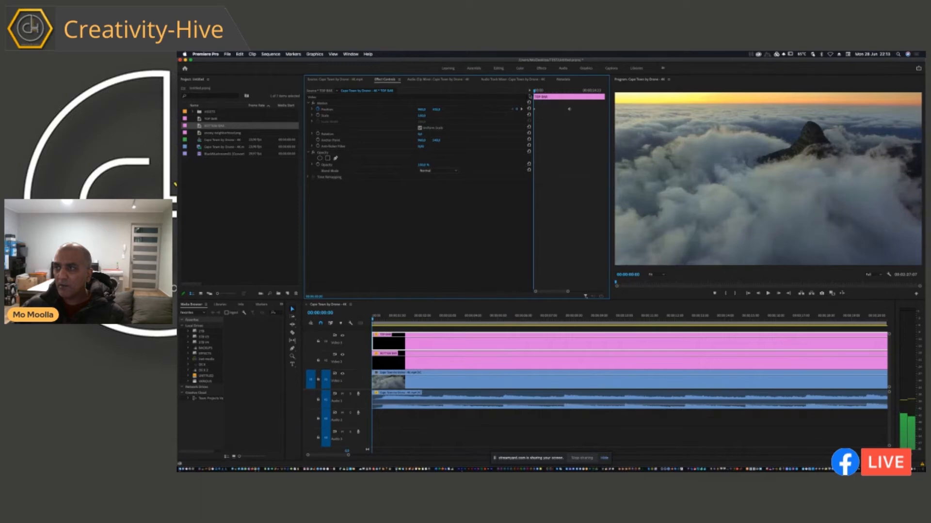
{"action": "key", "text": "space"}
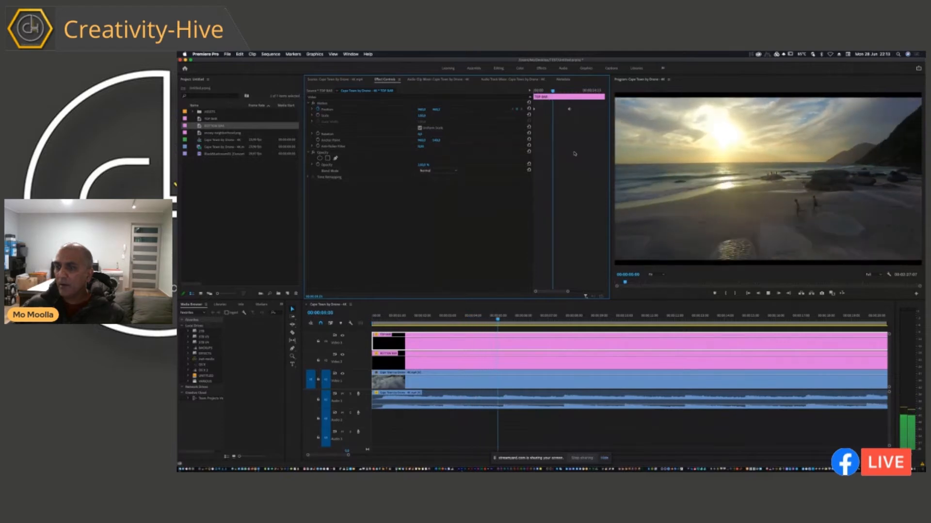
{"action": "key", "text": "space"}
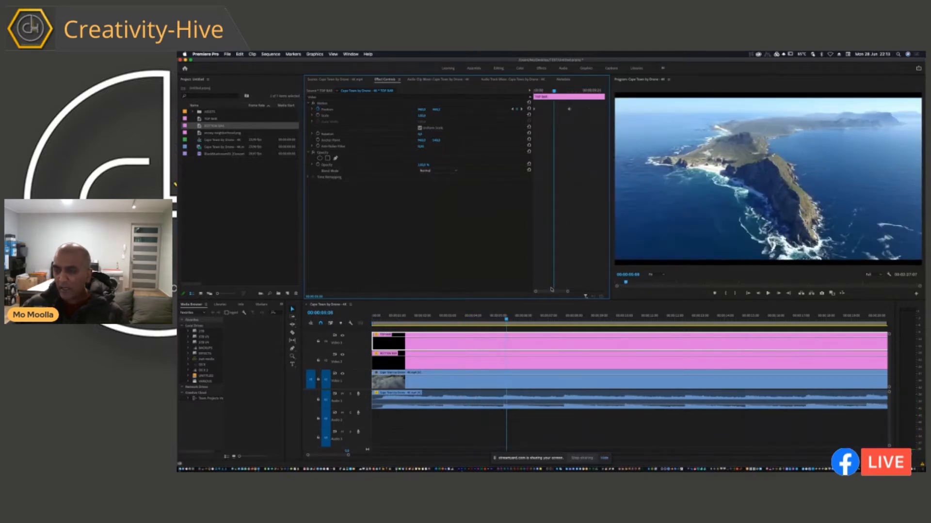
Try sliding the TOP BAR clip up out of frame with a single Position keyframe at 00:00:28:18.
{"action": "left_click", "coordinate": [519, 320]}
{"action": "key", "text": "minus"}
{"action": "key", "text": "minus"}
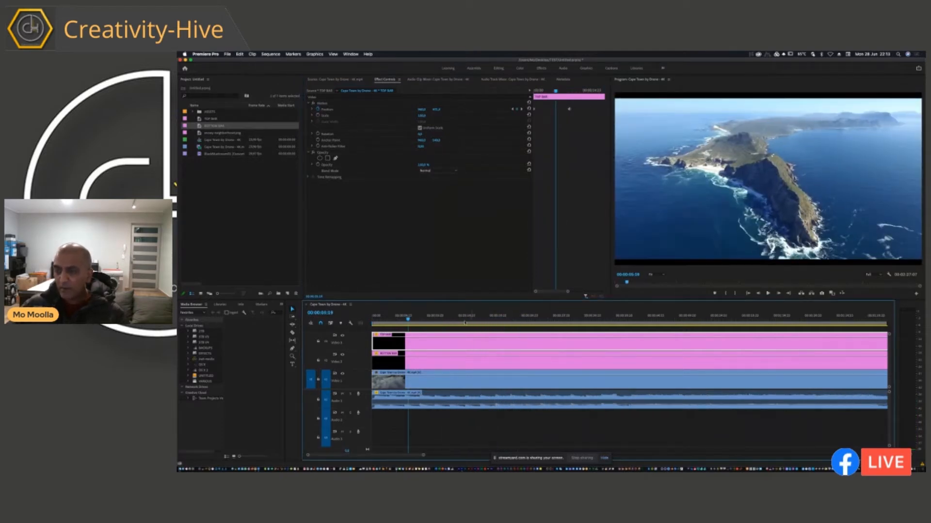
{"action": "left_click_drag", "start_coordinate": [403, 320], "coordinate": [553, 345]}
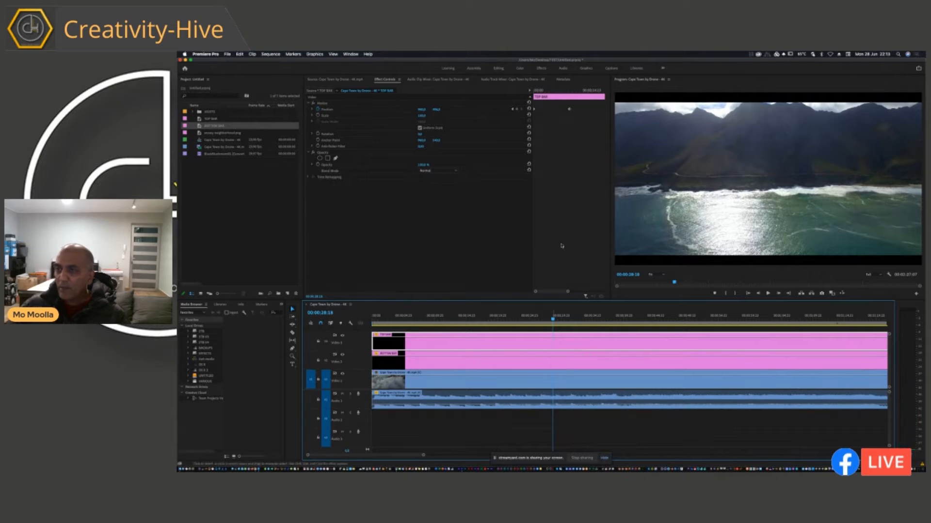
{"action": "left_click", "coordinate": [554, 187]}
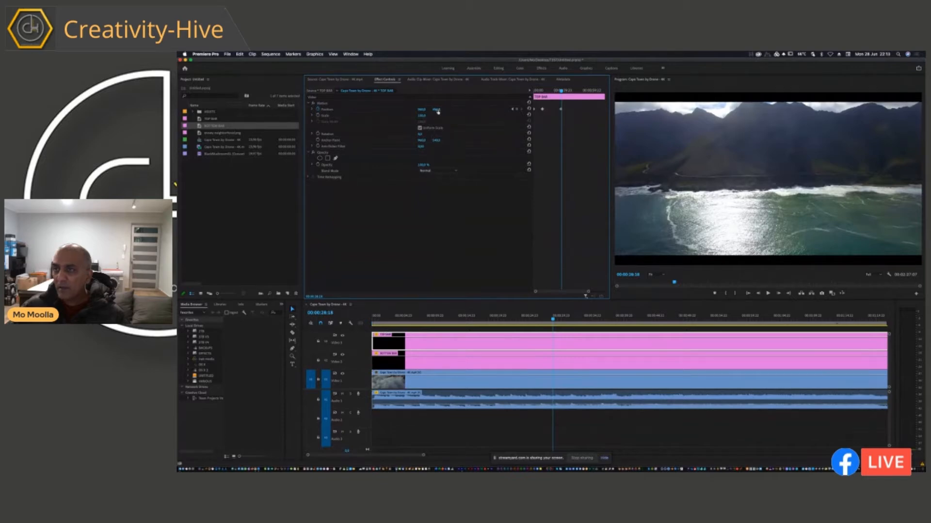
{"action": "left_click_drag", "start_coordinate": [437, 111], "coordinate": [437, 111]}
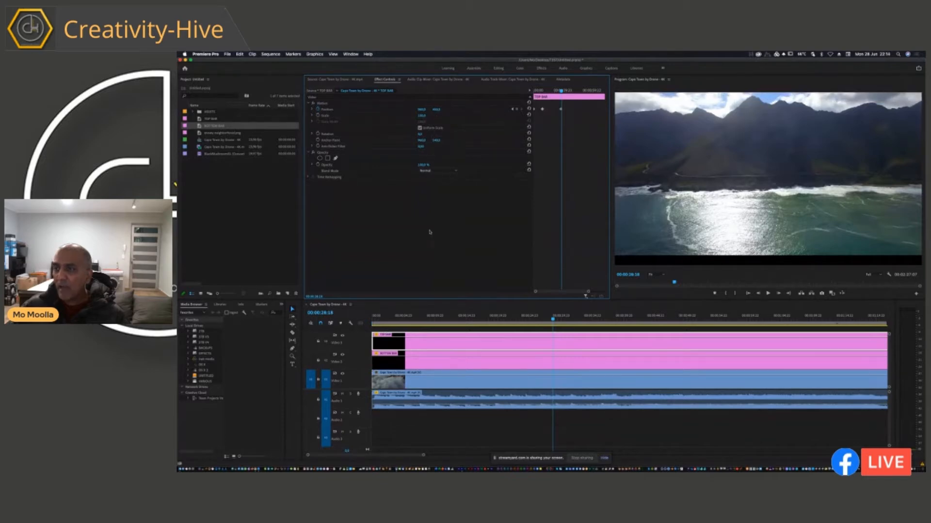
{"action": "left_click_drag", "start_coordinate": [451, 319], "coordinate": [479, 321]}
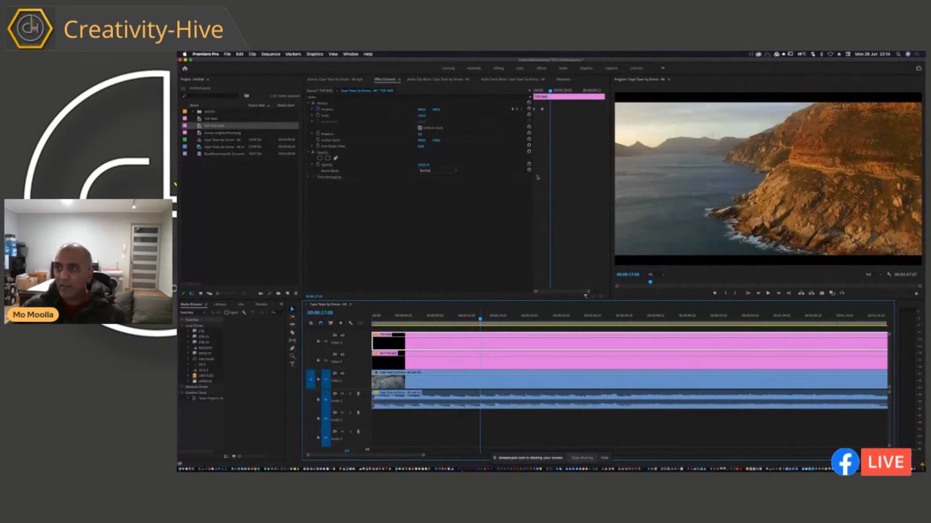
Hold the TOP BAR clip's position with a keyframe at 00:00:33:19, and raise it out of frame with another at about 00:00:41:08.
{"action": "left_click_drag", "start_coordinate": [549, 92], "coordinate": [567, 97]}
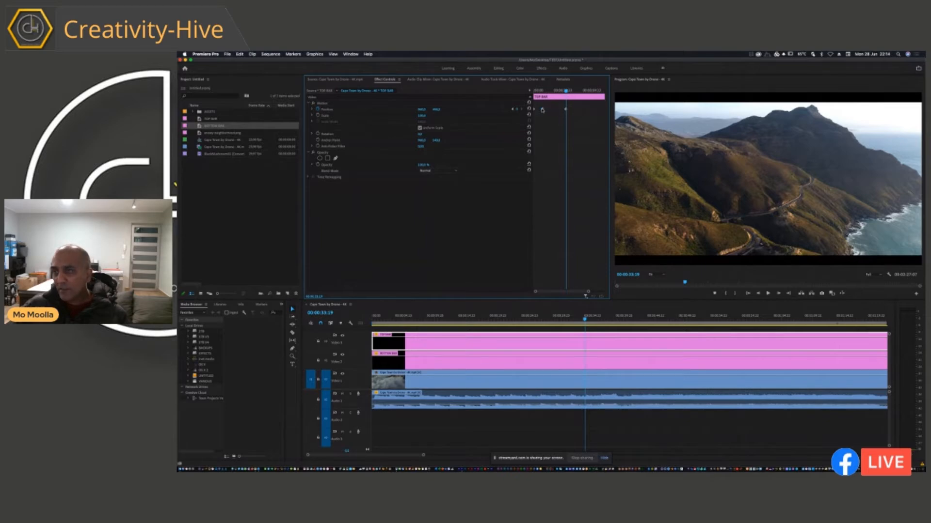
{"action": "mouse_move", "coordinate": [565, 91]}
{"action": "left_mouse_down"}
{"action": "mouse_move", "coordinate": [548, 92]}
{"action": "mouse_move", "coordinate": [572, 103]}
{"action": "left_mouse_up"}
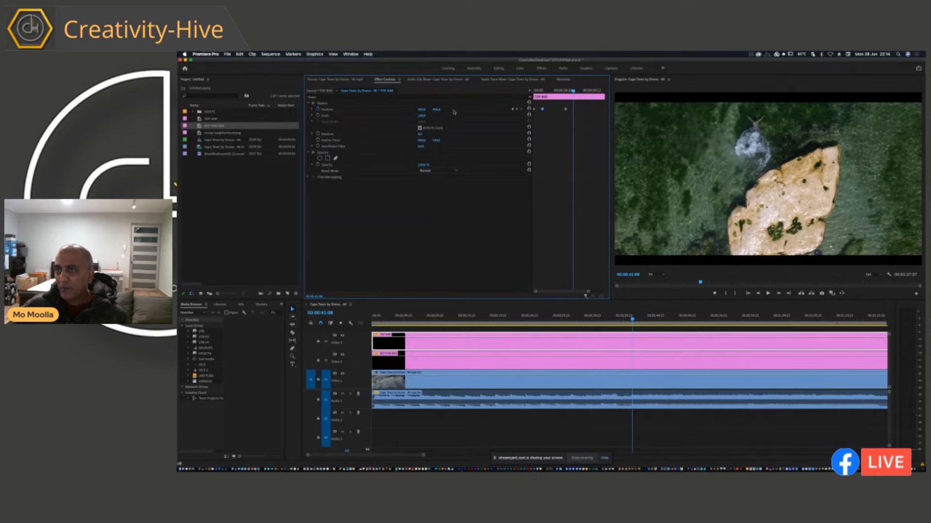
{"action": "left_click_drag", "start_coordinate": [437, 111], "coordinate": [438, 110]}
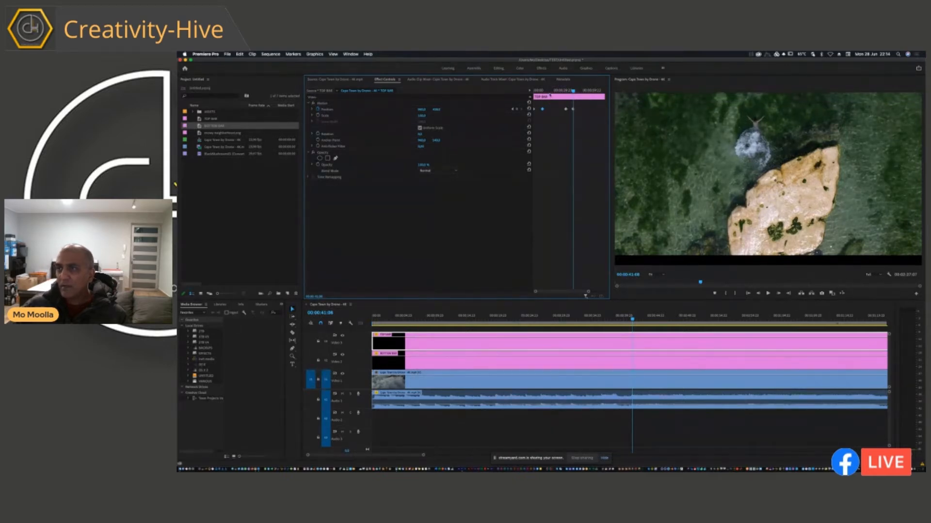
Add a Position keyframe to the BOTTOM BAR clip at 00:00:33:19 that holds its in-frame position.
{"action": "left_click_drag", "start_coordinate": [572, 90], "coordinate": [565, 91]}
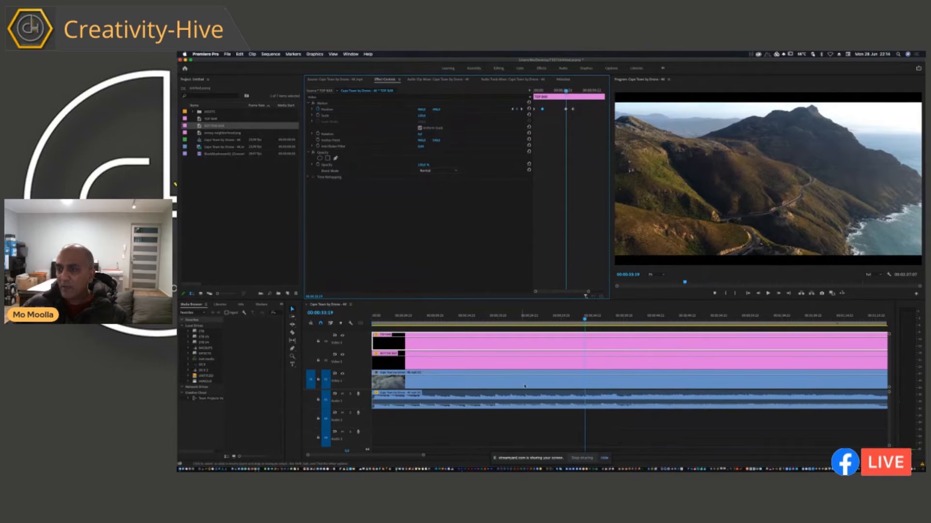
{"action": "left_click", "coordinate": [537, 363]}
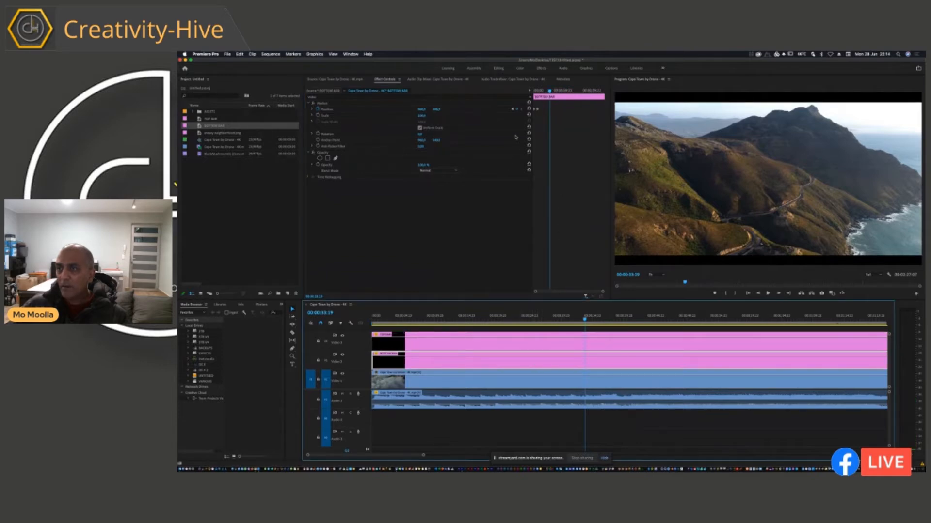
{"action": "left_click", "coordinate": [539, 110]}
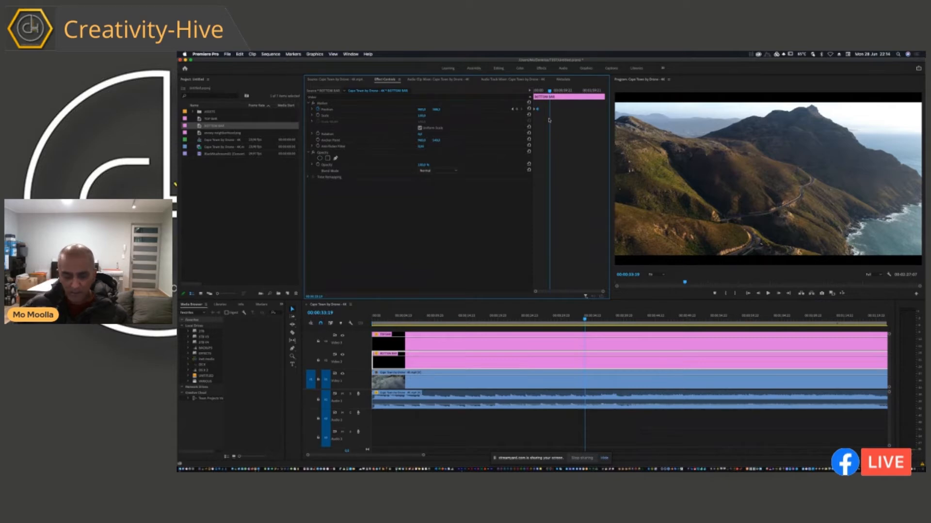
Lower the BOTTOM BAR clip out of frame with a Position keyframe aligned to the TOP BAR's last keyframe, at about 00:00:41:08.
{"action": "left_click", "coordinate": [536, 338]}
{"action": "left_click_drag", "start_coordinate": [549, 97], "coordinate": [553, 107]}
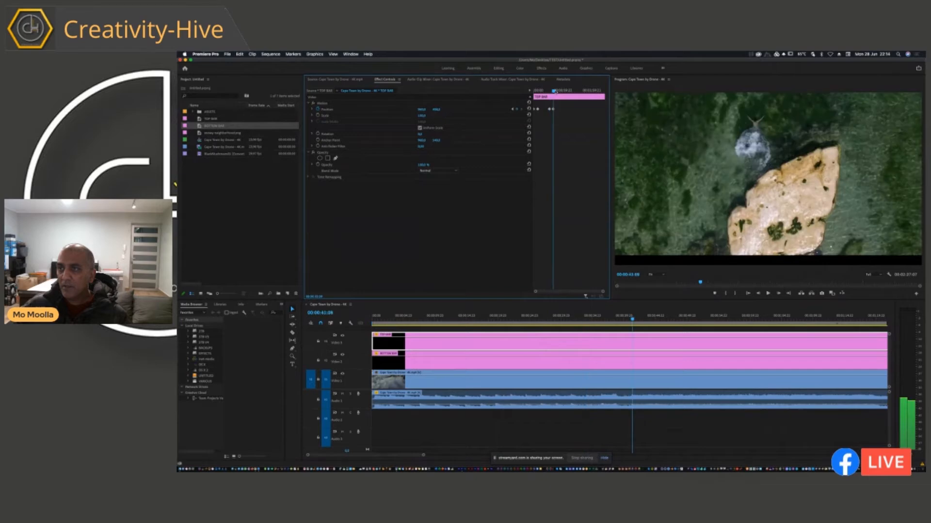
{"action": "left_click", "coordinate": [513, 360]}
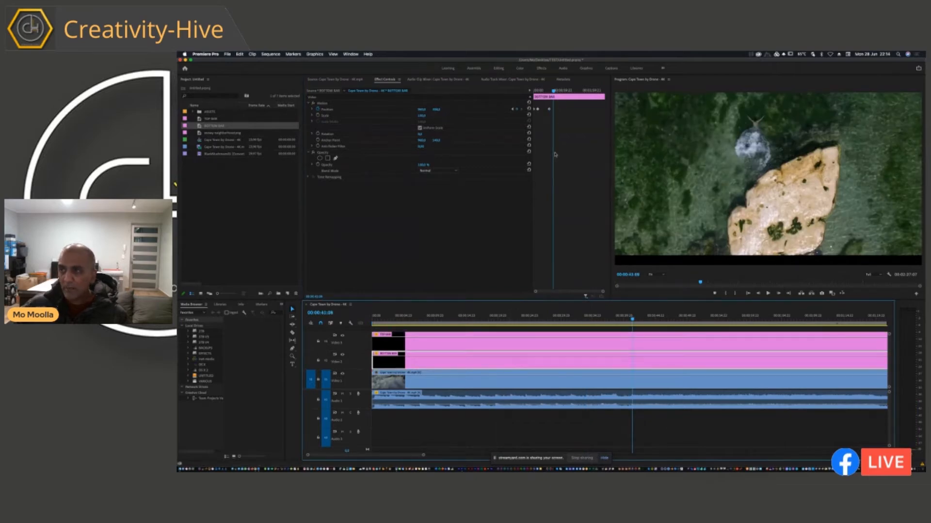
{"action": "left_click_drag", "start_coordinate": [437, 111], "coordinate": [436, 111]}
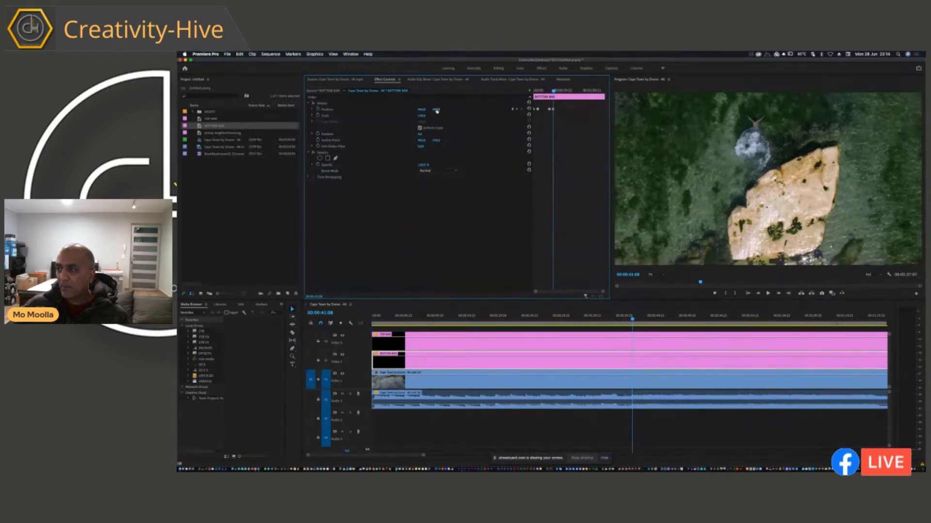
Play the bars' slide-out animation in an enlarged program preview from about 00:00:32, and restore the normal layout.
{"action": "left_click_drag", "start_coordinate": [627, 316], "coordinate": [577, 327]}
{"action": "left_click", "coordinate": [656, 220]}
{"action": "key", "text": "grave"}
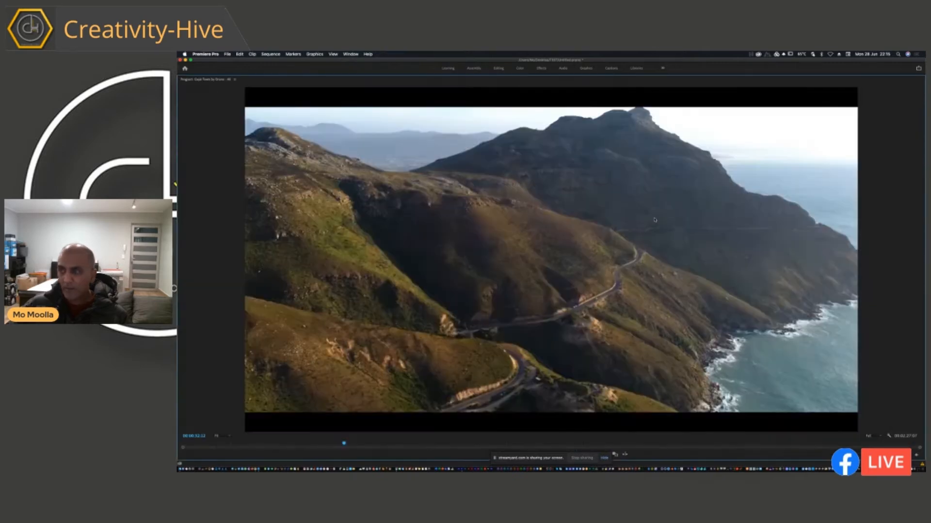
{"action": "key", "text": "space"}
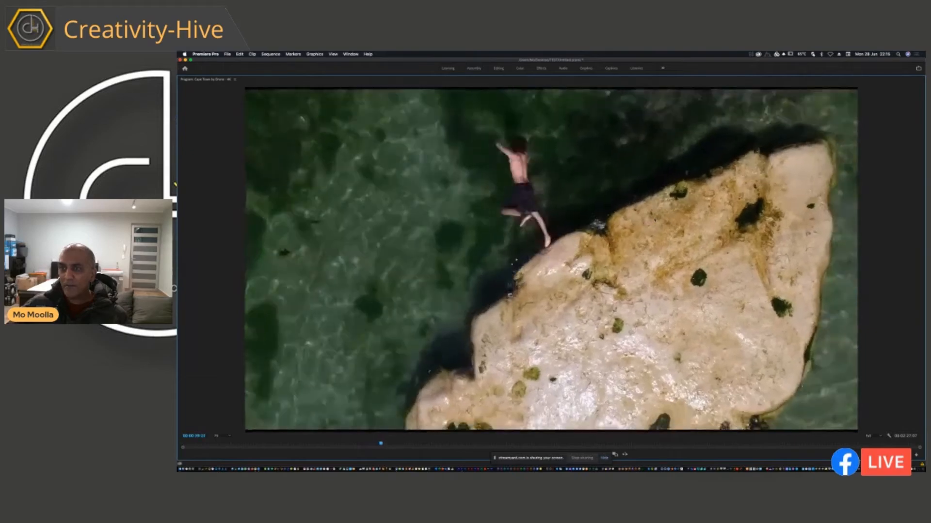
{"action": "key", "text": "space"}
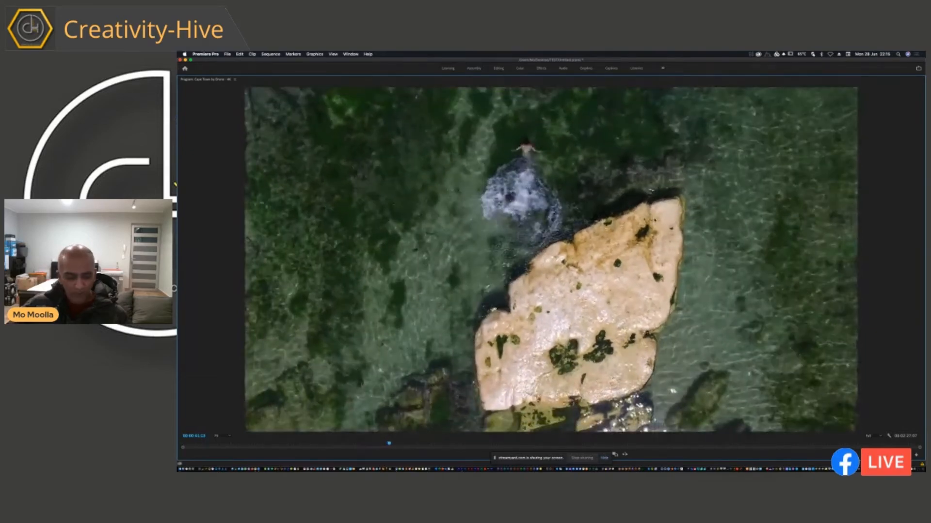
{"action": "key", "text": "grave"}
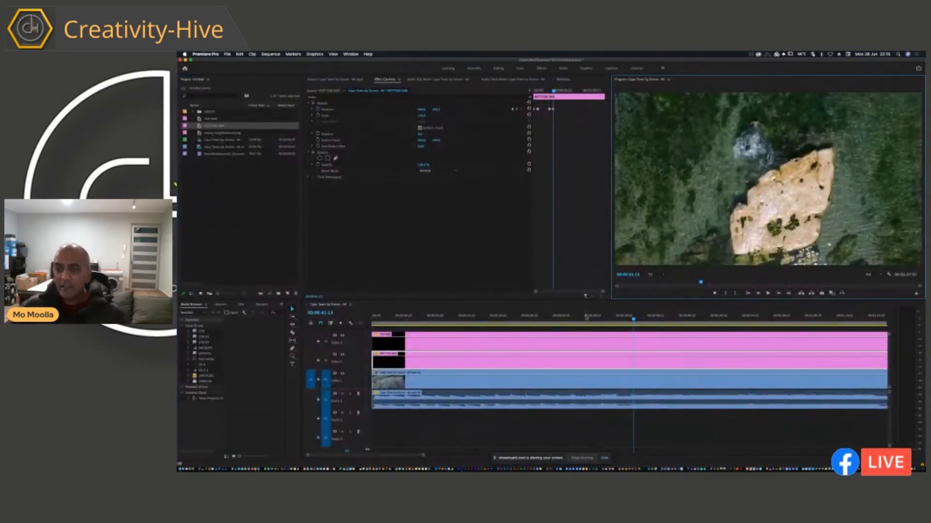
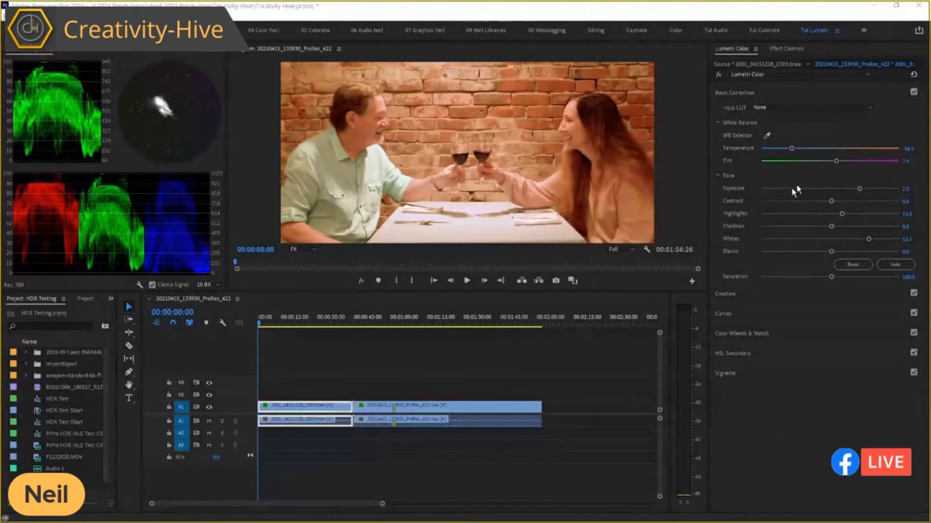
Compare the two restaurant clips' colors by stepping back and forth across the cut at 00:00:39:16.
{"action": "left_click", "coordinate": [408, 318]}
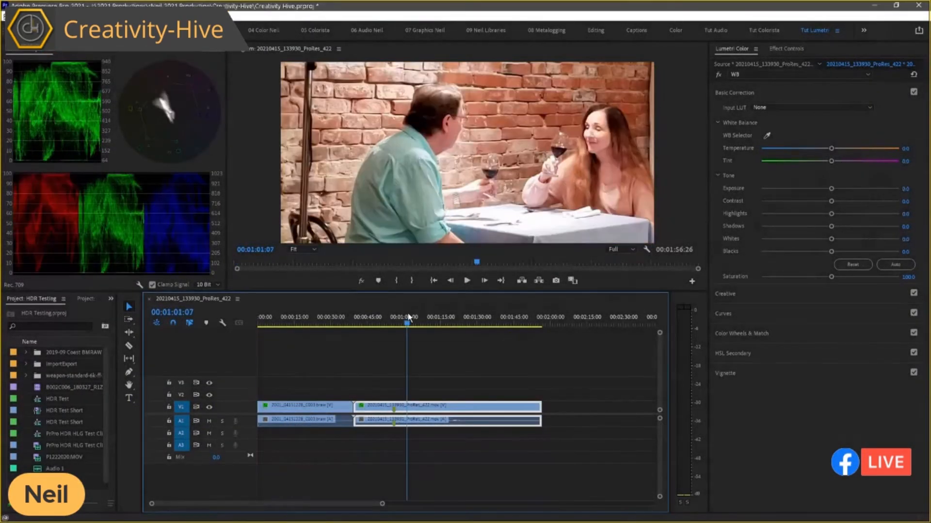
{"action": "key", "text": "Up"}
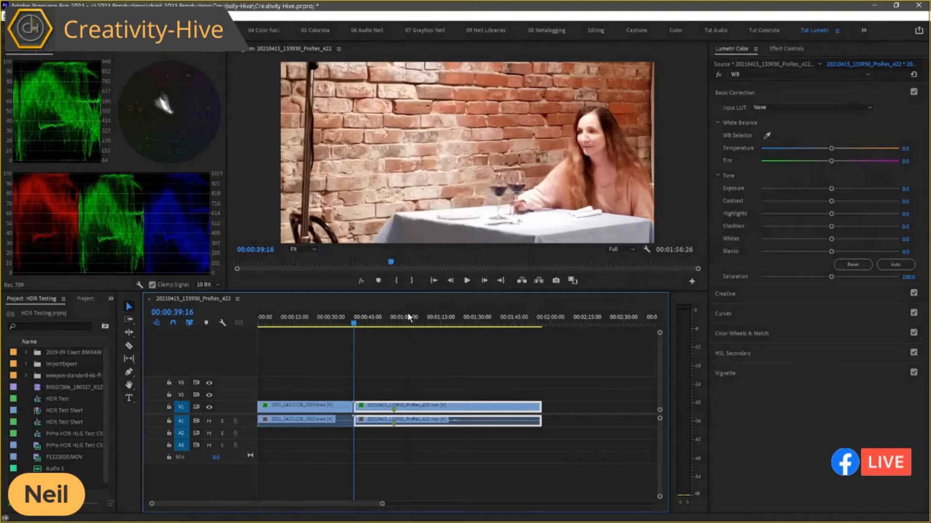
{"action": "key", "text": "Left"}
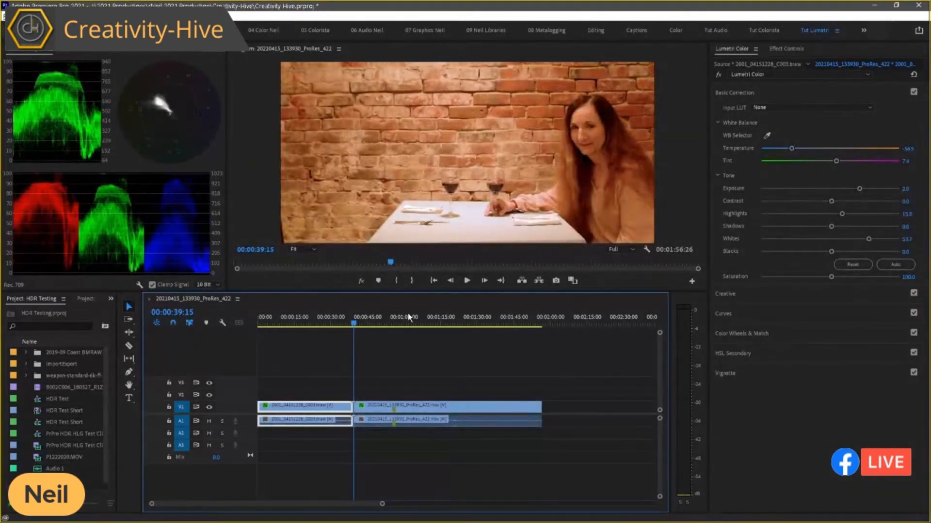
{"action": "key", "text": "Right"}
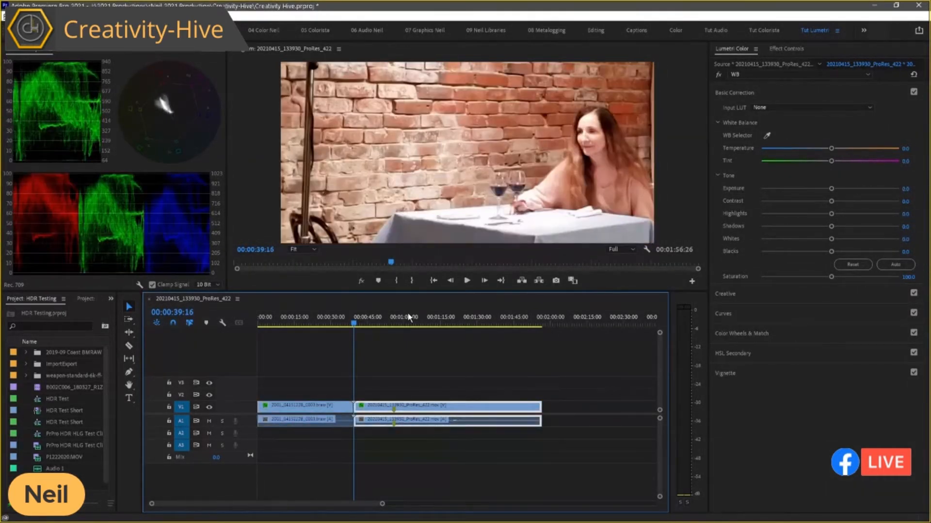
{"action": "key", "text": "Left"}
{"action": "key", "text": "Right"}
{"action": "key", "text": "Left"}
{"action": "key", "text": "Right"}
{"action": "key", "text": "Left"}
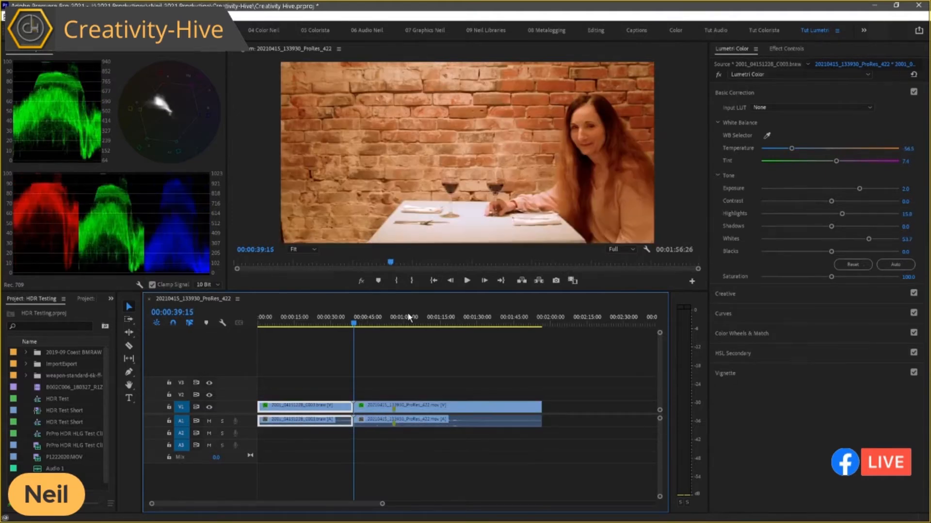
{"action": "key", "text": "Right"}
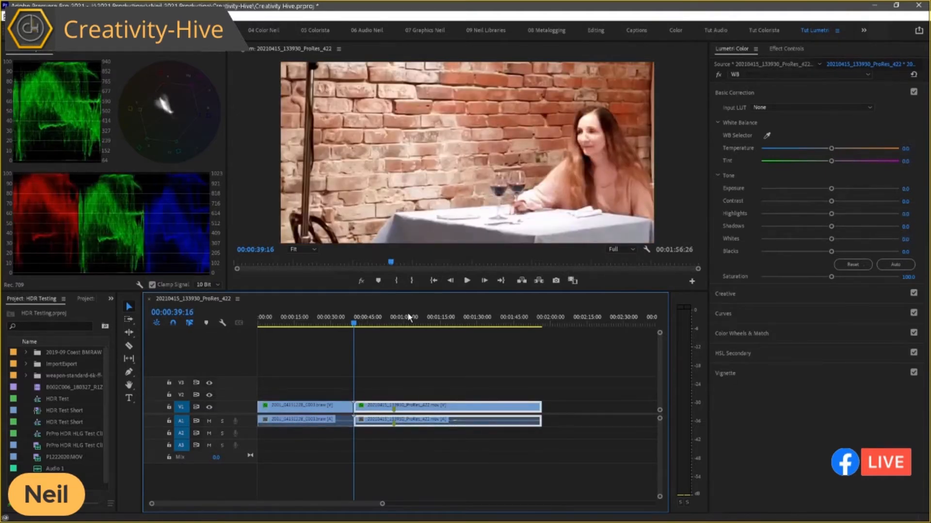
{"action": "key", "text": "Left"}
{"action": "key", "text": "Right"}
{"action": "key", "text": "Left"}
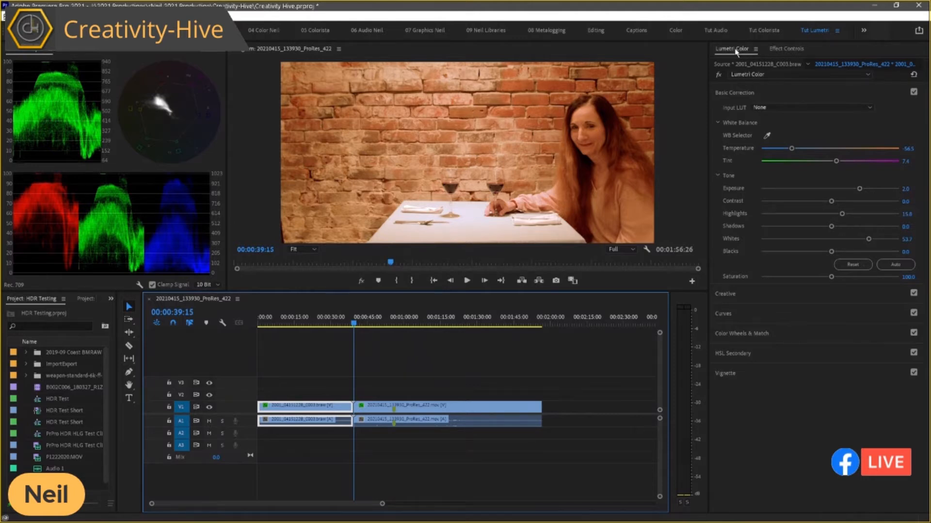
Open the Color Wheels & Match controls, turn on Comparison View, and make the second clip's first frame at 00:00:39:16 the current frame.
{"action": "left_click", "coordinate": [748, 87]}
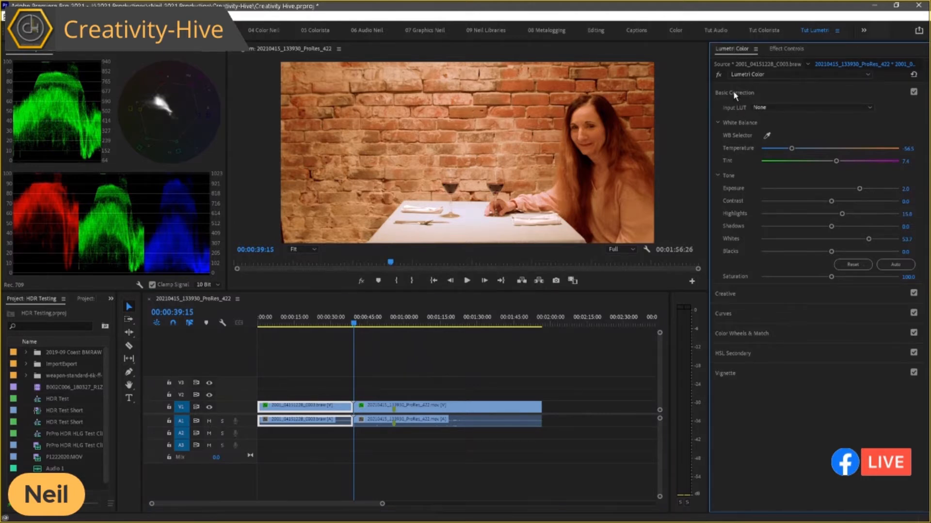
{"action": "left_click", "coordinate": [734, 93]}
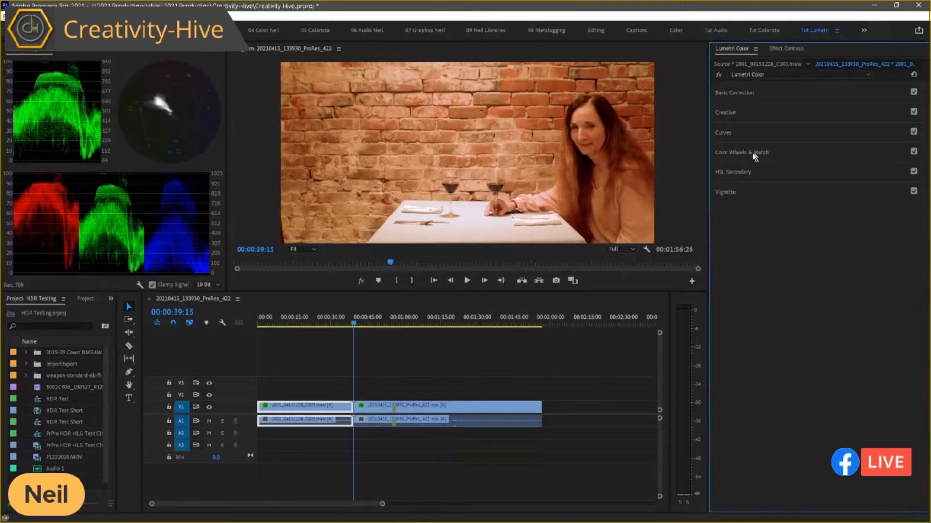
{"action": "left_click", "coordinate": [740, 153]}
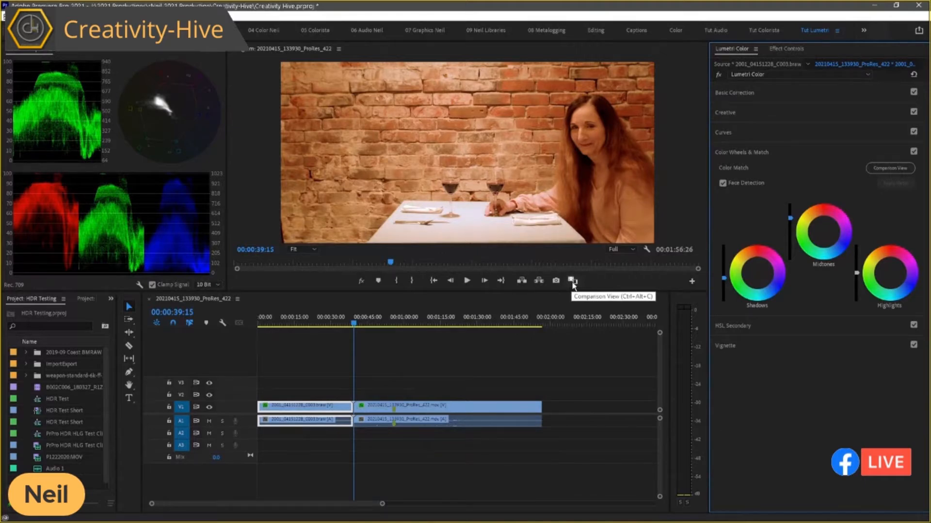
{"action": "left_click", "coordinate": [885, 168]}
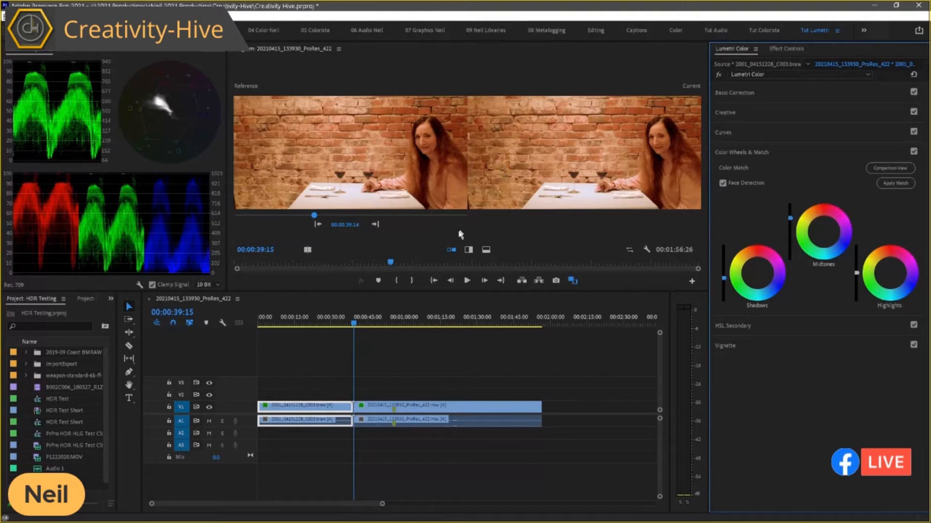
{"action": "left_click", "coordinate": [415, 302]}
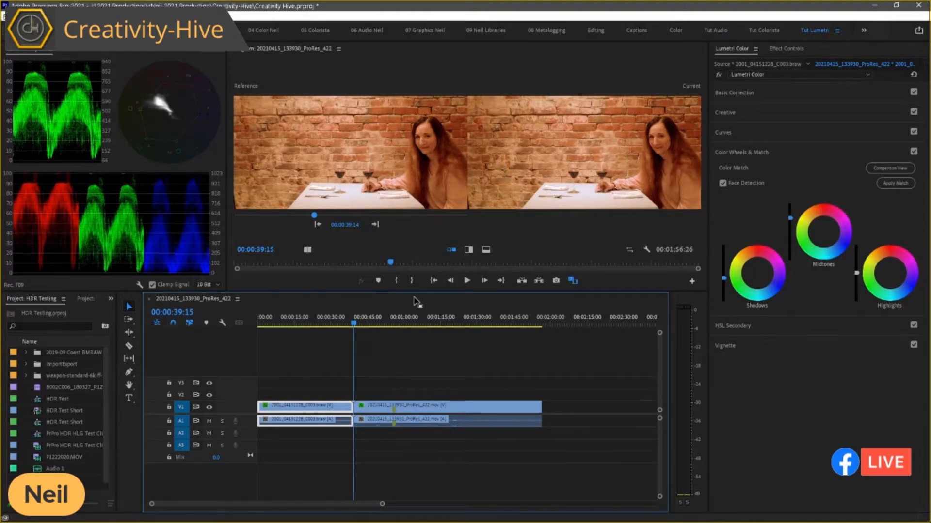
{"action": "key", "text": "Right"}
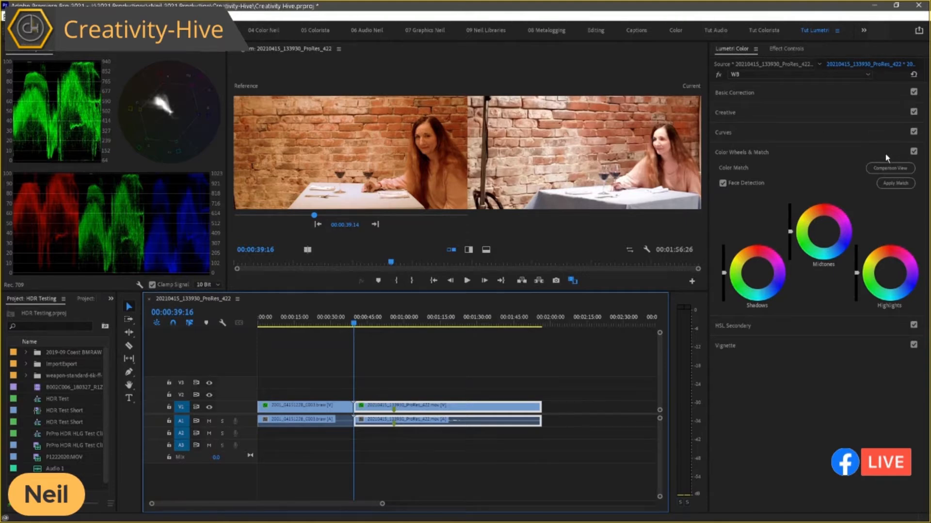
Switch Comparison View off and on again, and apply the color match to the second clip with Face Detection enabled.
{"action": "left_click", "coordinate": [891, 169]}
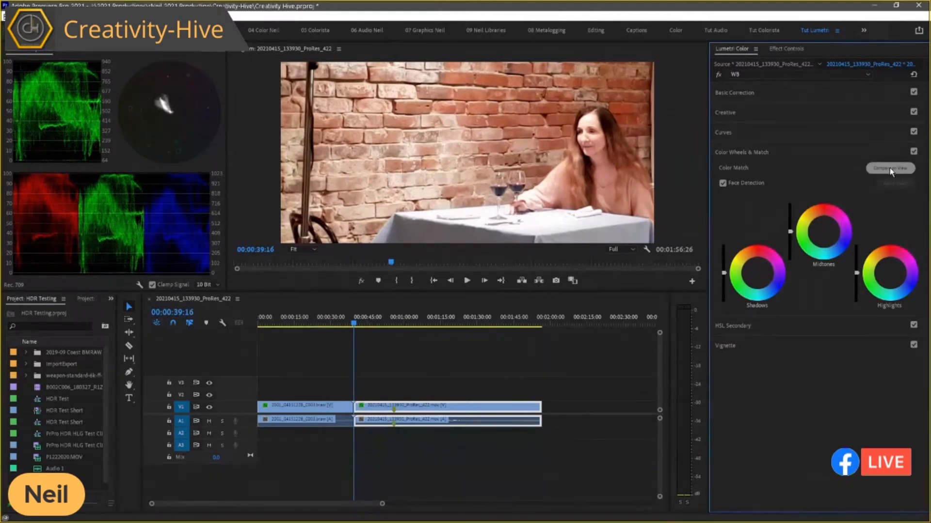
{"action": "left_click", "coordinate": [889, 167]}
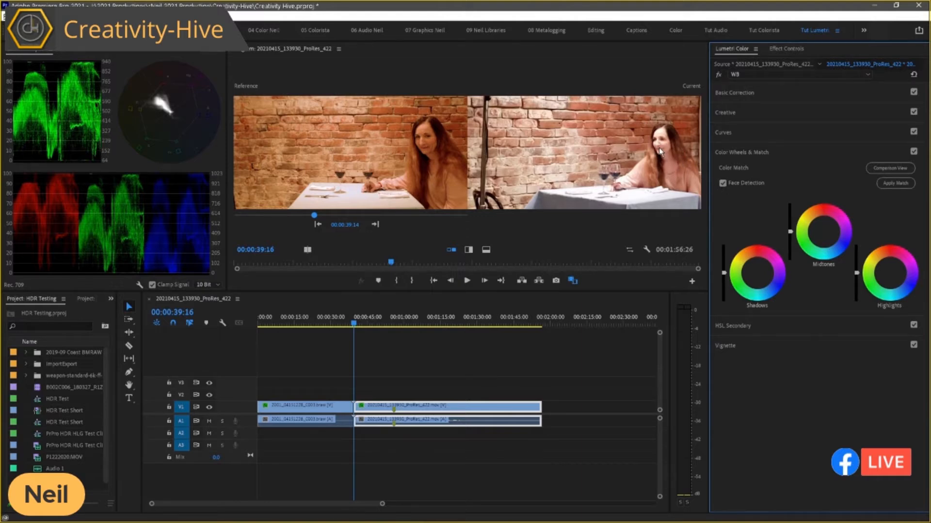
{"action": "left_click", "coordinate": [884, 185]}
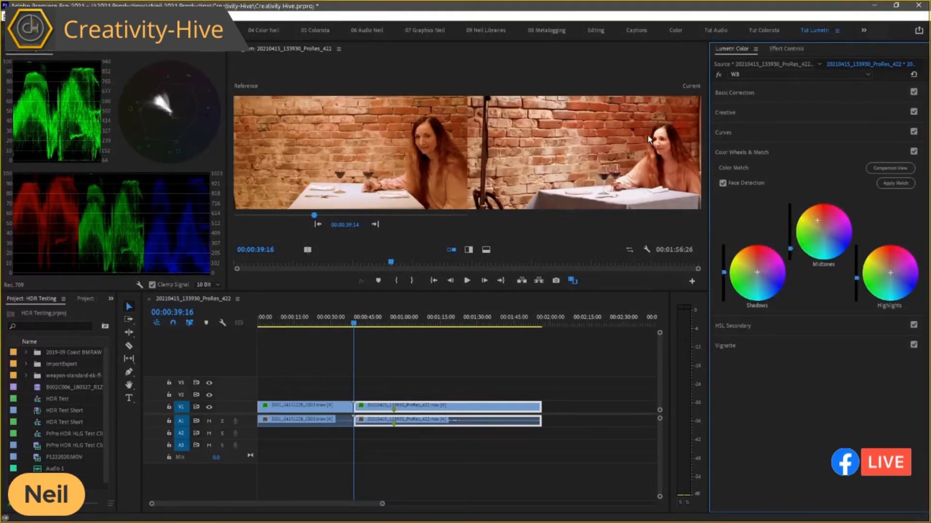
Compare the second clip with and without its WB color effect, leaving the effect enabled.
{"action": "left_click", "coordinate": [719, 73]}
{"action": "left_click", "coordinate": [719, 73]}
{"action": "left_click", "coordinate": [719, 74]}
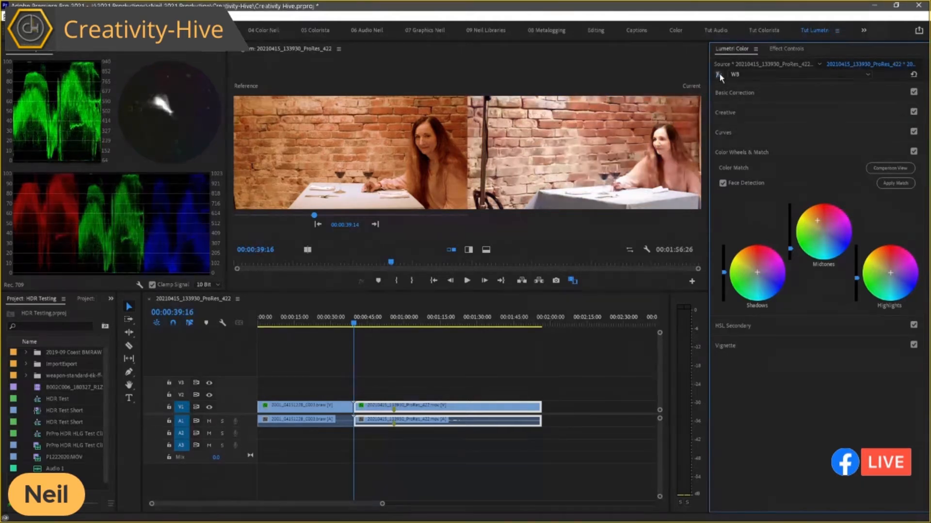
{"action": "left_click", "coordinate": [719, 74]}
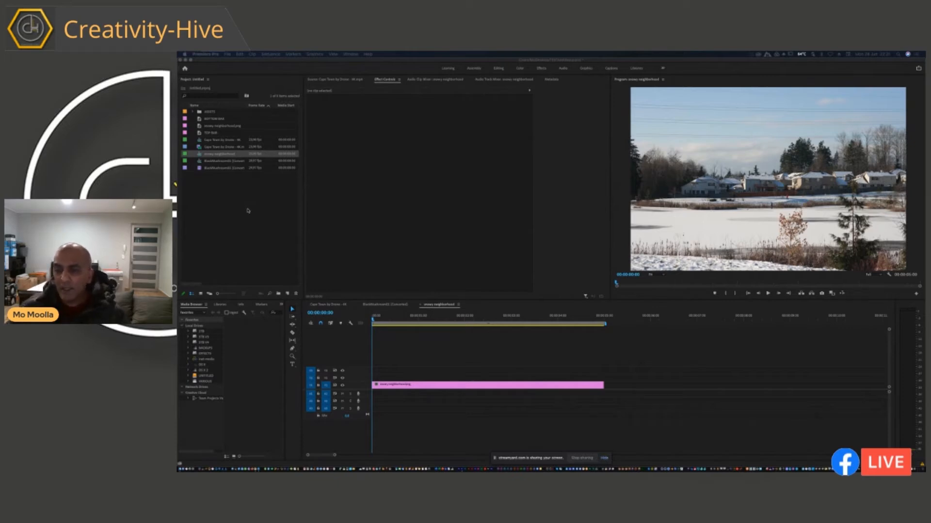
Restore the current custom workspace to its saved panel layout in the snowy neighborhood project.
{"action": "left_click", "coordinate": [435, 373]}
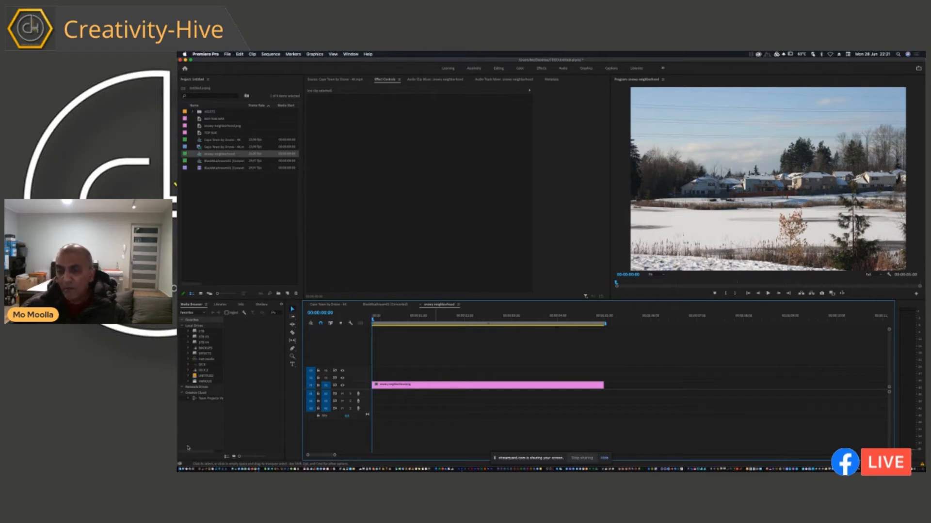
{"action": "key", "text": "grave"}
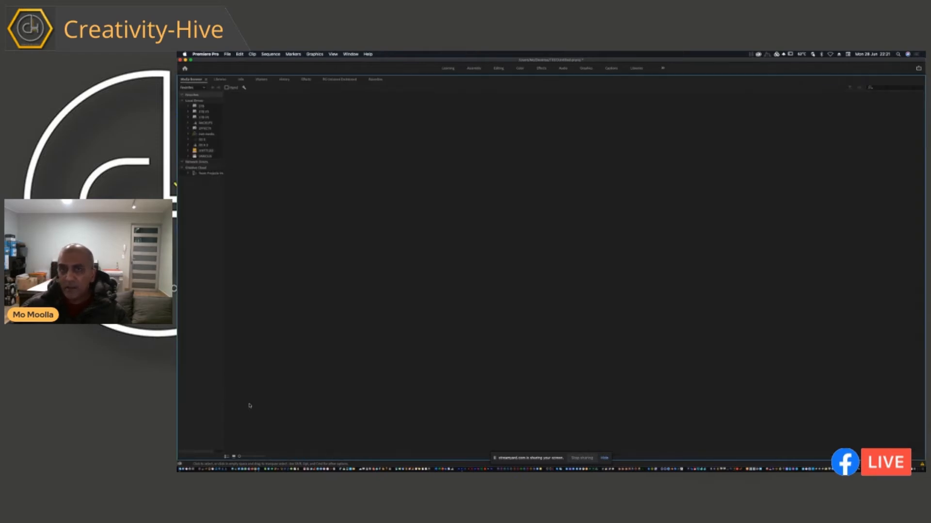
{"action": "left_click", "coordinate": [663, 68]}
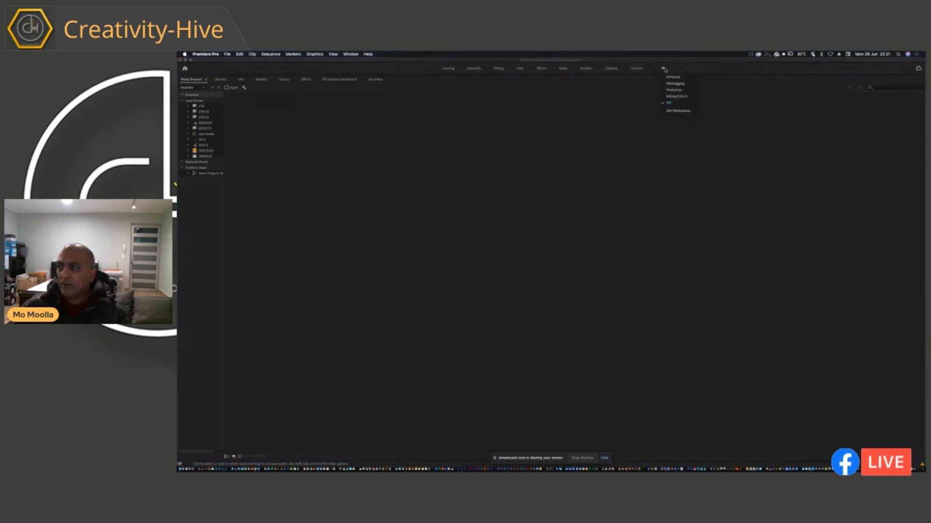
{"action": "left_click", "coordinate": [666, 103]}
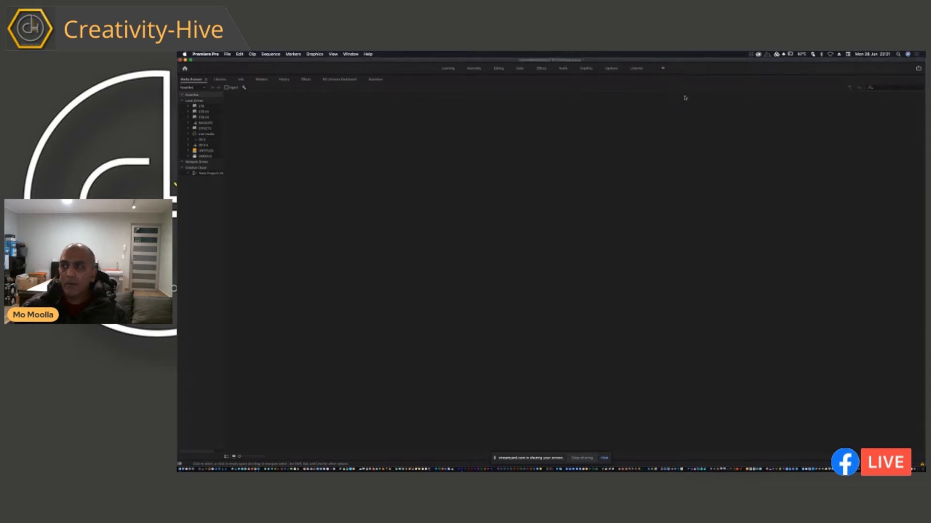
{"action": "left_click", "coordinate": [663, 69]}
{"action": "left_click", "coordinate": [671, 102]}
{"action": "left_click", "coordinate": [351, 54]}
{"action": "mouse_move", "coordinate": [368, 61]}
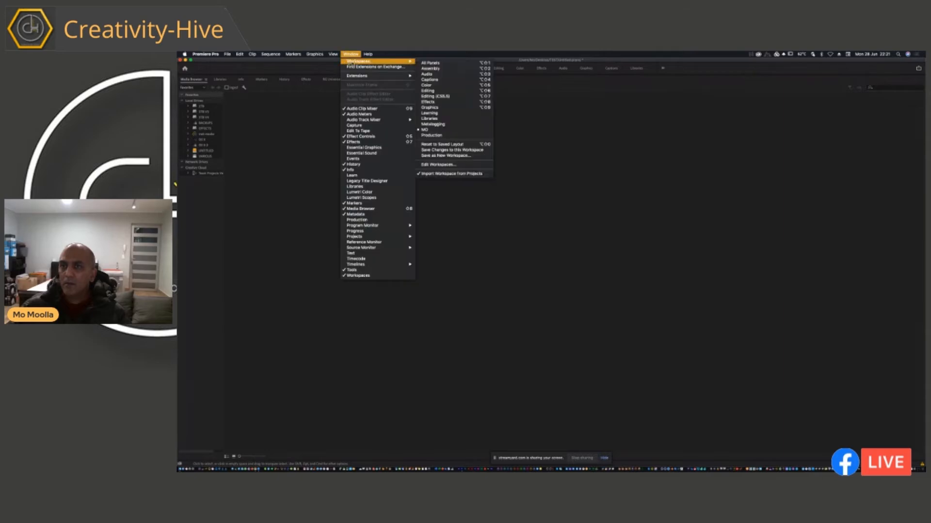
{"action": "left_click", "coordinate": [454, 150]}
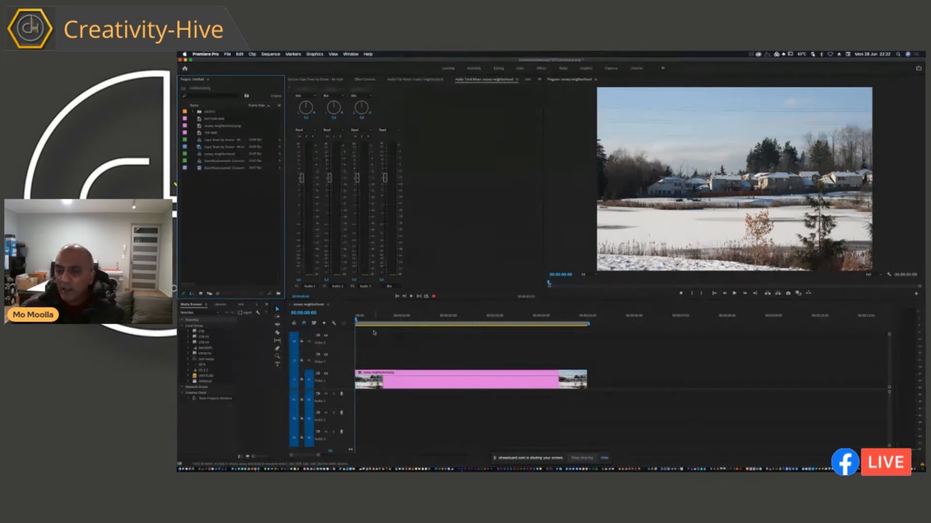
Play the opening of the snowy neighborhood sequence and return the playhead to the start.
{"action": "left_click", "coordinate": [366, 318]}
{"action": "mouse_move", "coordinate": [367, 320]}
{"action": "left_mouse_down"}
{"action": "mouse_move", "coordinate": [449, 319]}
{"action": "mouse_move", "coordinate": [356, 333]}
{"action": "left_mouse_up"}
{"action": "key", "text": "space"}
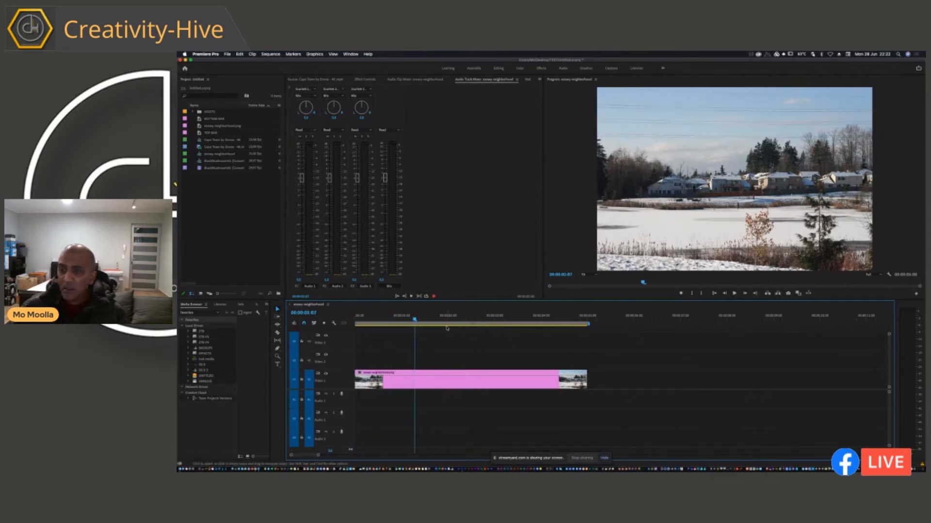
{"action": "key", "text": "Home"}
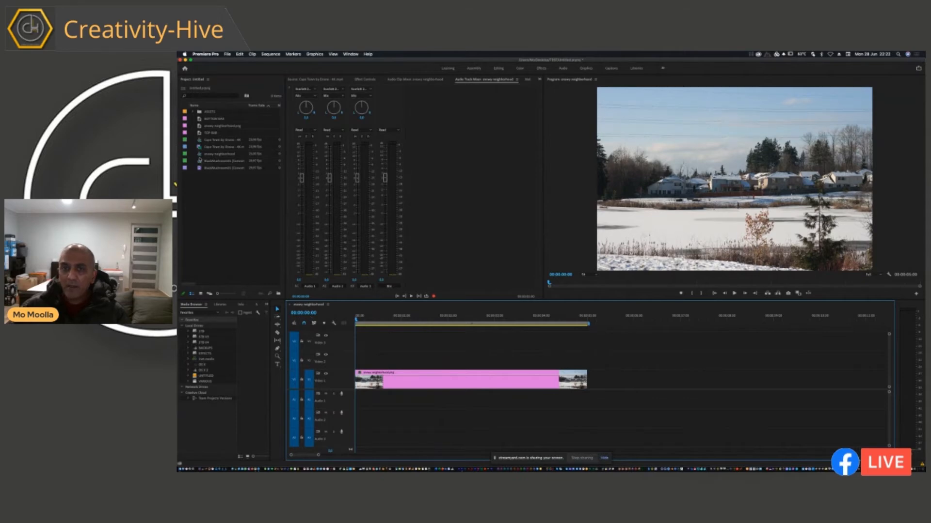
Review the mushroom-cloud explosion clip up to about 00:00:32:01, trim its source range, and place its video on Video 2 at the sequence start.
{"action": "double_click", "coordinate": [199, 168]}
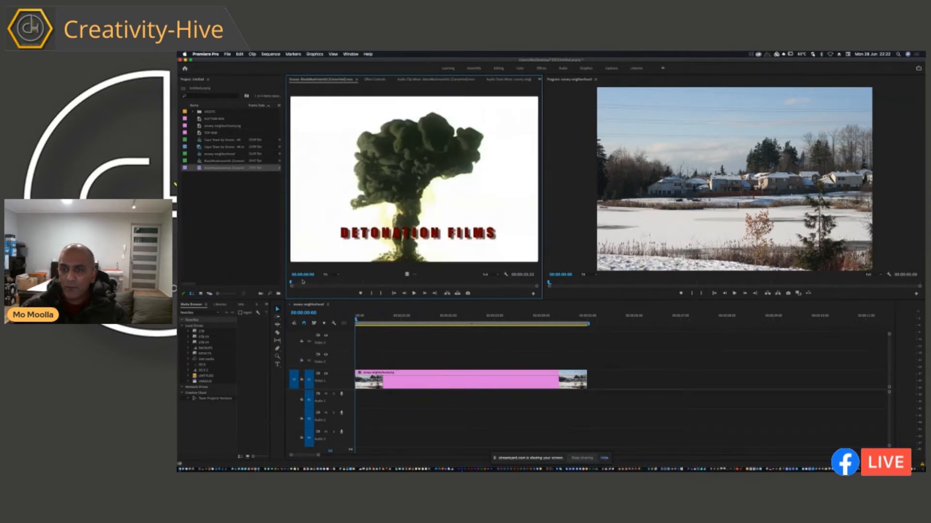
{"action": "left_click_drag", "start_coordinate": [297, 282], "coordinate": [525, 286]}
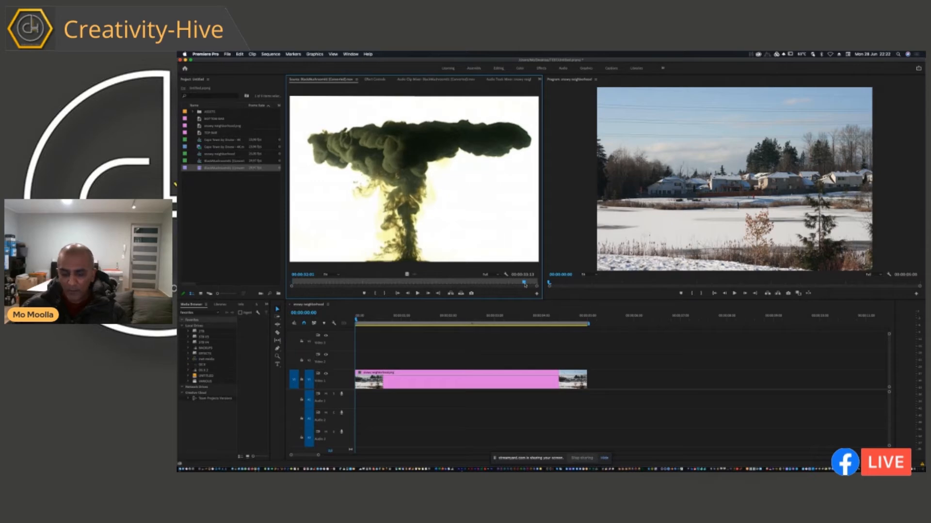
{"action": "left_click_drag", "start_coordinate": [407, 275], "coordinate": [356, 369]}
Enlarge the explosion clip on Video 2 to nearly 150% Scale, judging it at 00:00:00:14.
{"action": "left_click_drag", "start_coordinate": [376, 320], "coordinate": [382, 320]}
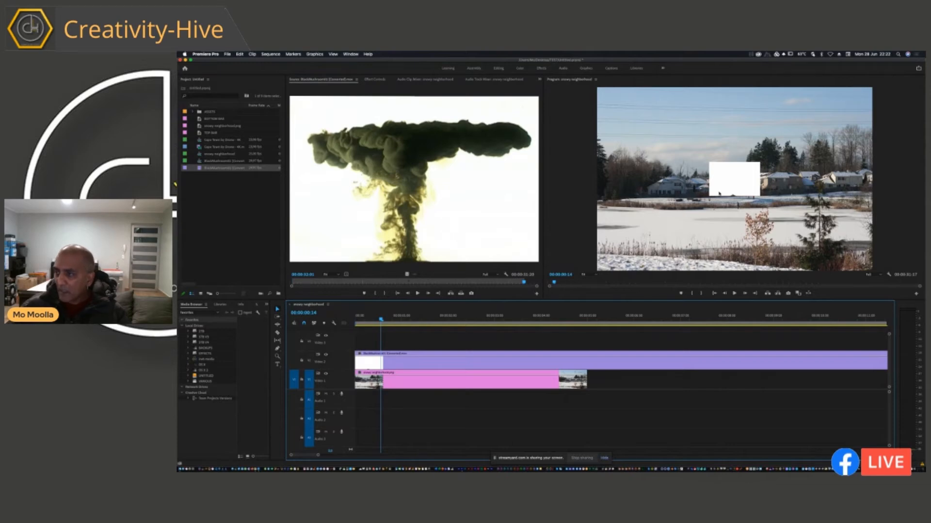
{"action": "left_click", "coordinate": [443, 363]}
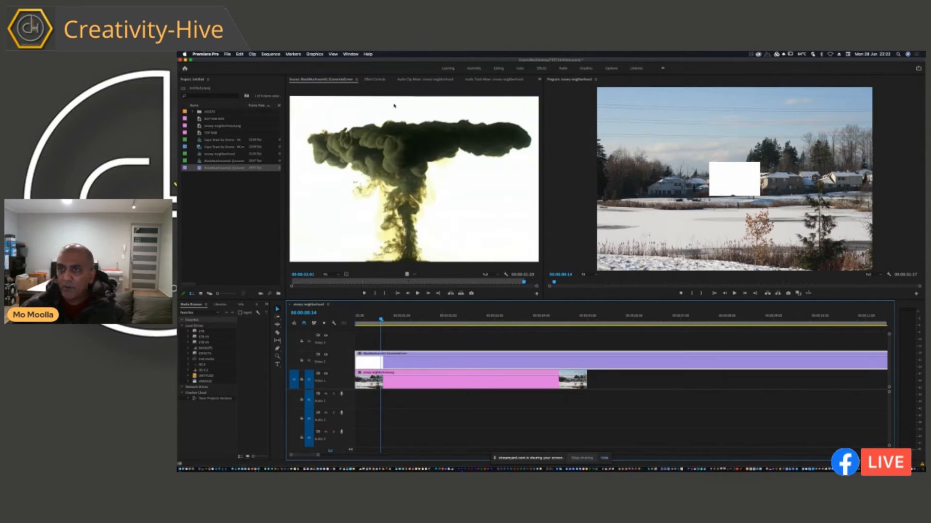
{"action": "left_click", "coordinate": [377, 79]}
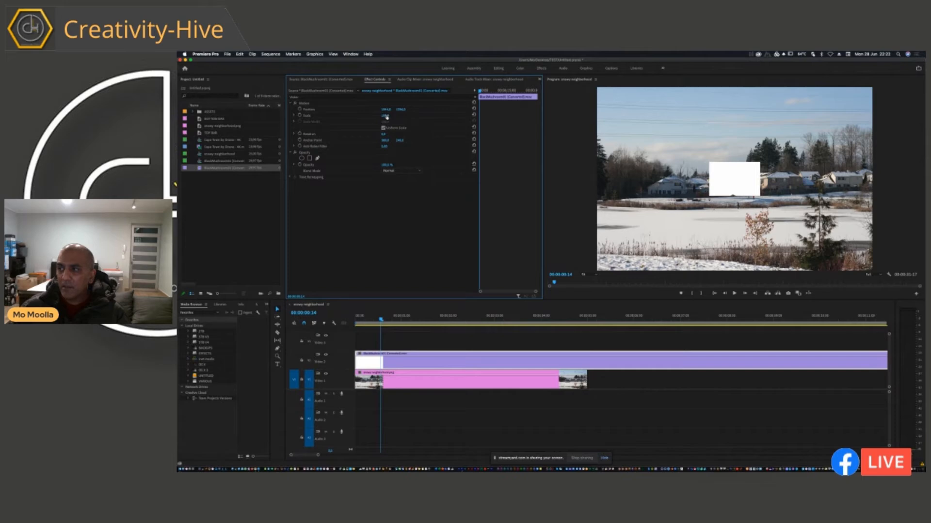
{"action": "left_click_drag", "start_coordinate": [386, 116], "coordinate": [410, 117]}
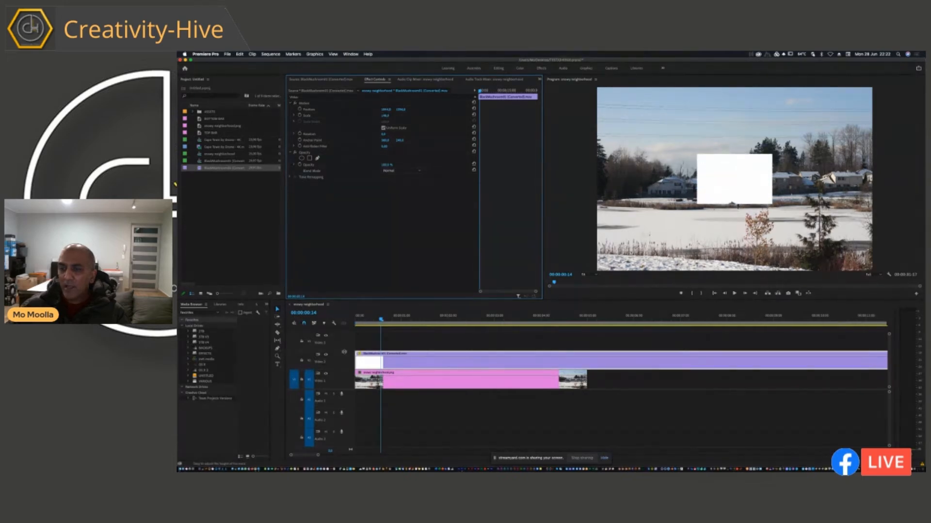
Play the composite, extend the snowy neighborhood clip to the end of the explosion clip, and return the playhead to the start.
{"action": "key", "text": "space"}
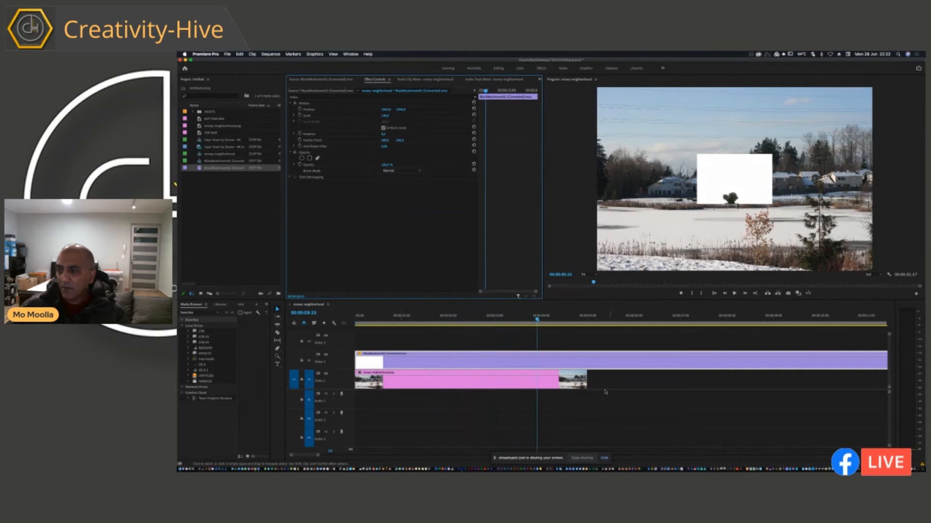
{"action": "left_click_drag", "start_coordinate": [588, 378], "coordinate": [883, 378]}
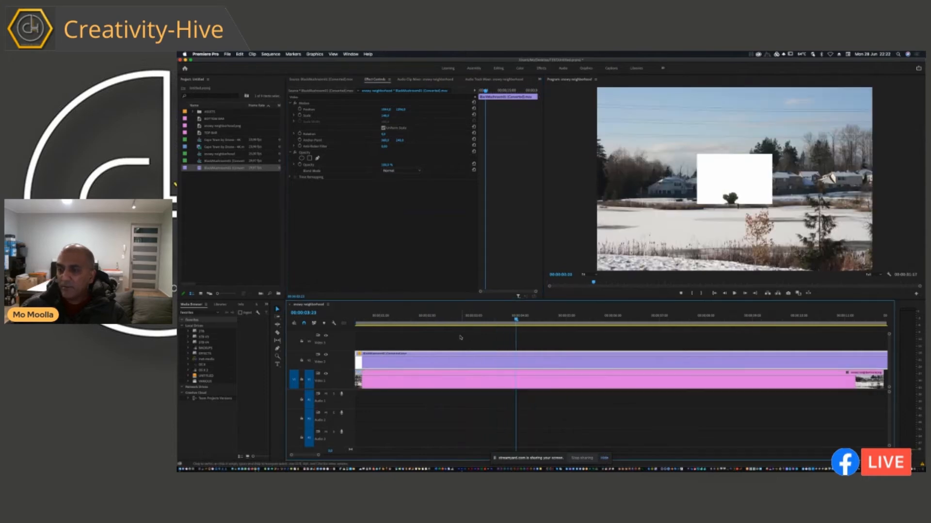
{"action": "key", "text": "Home"}
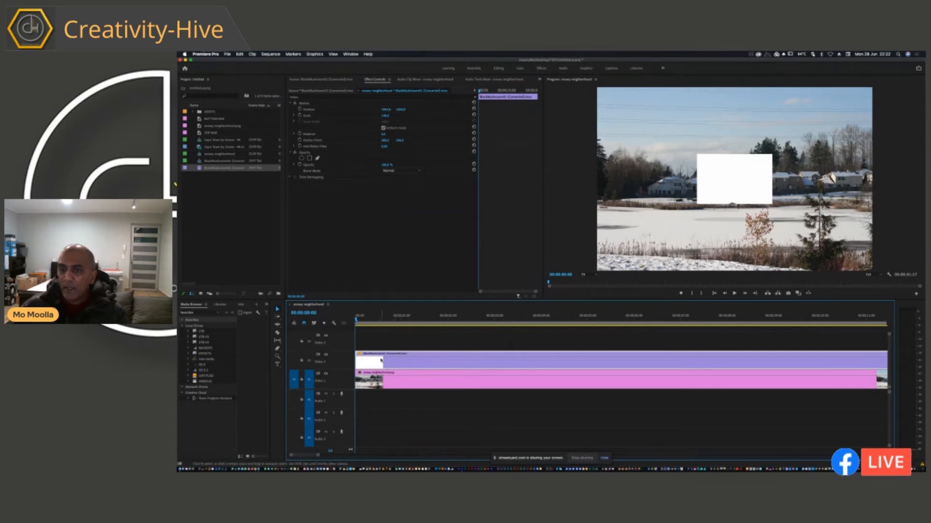
Play the composite to 00:00:05:07 and set the explosion clip's blend mode to Darken.
{"action": "left_click", "coordinate": [400, 401]}
{"action": "left_click", "coordinate": [710, 175]}
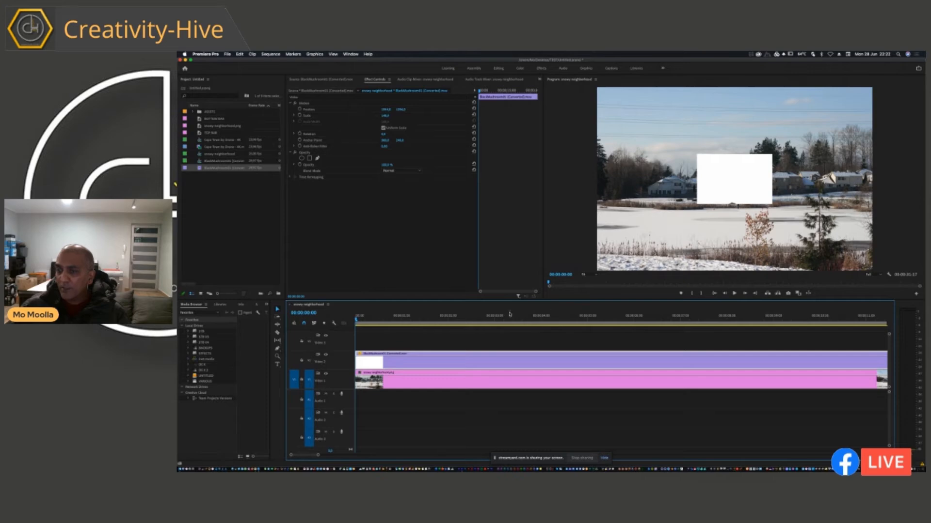
{"action": "key", "text": "space"}
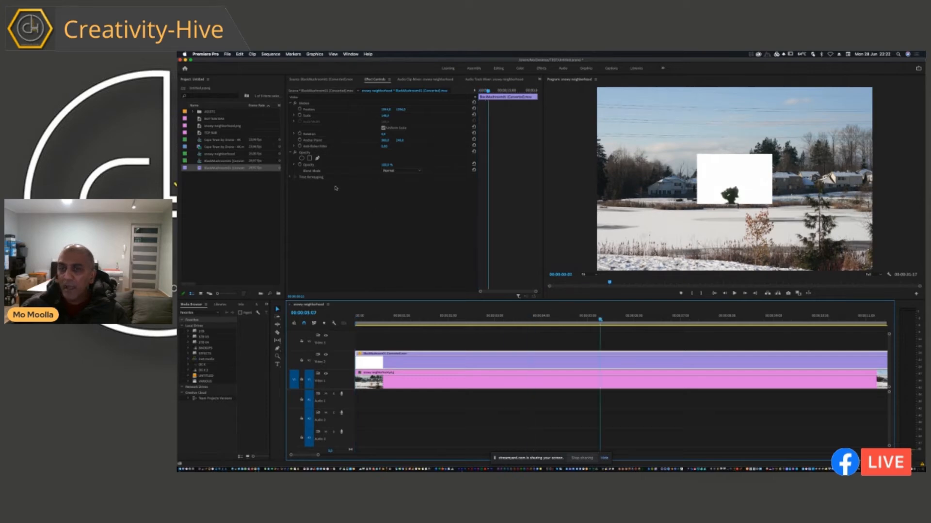
{"action": "left_click", "coordinate": [395, 172]}
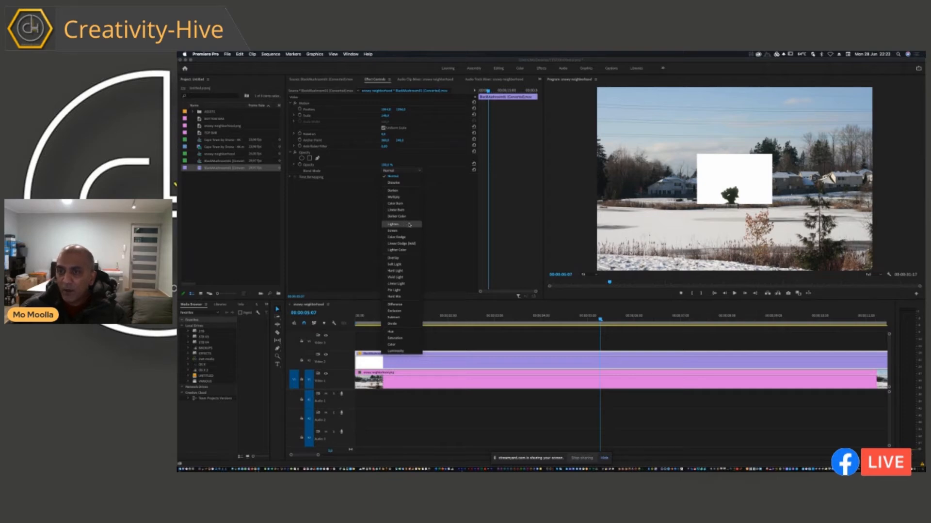
{"action": "left_click", "coordinate": [409, 194]}
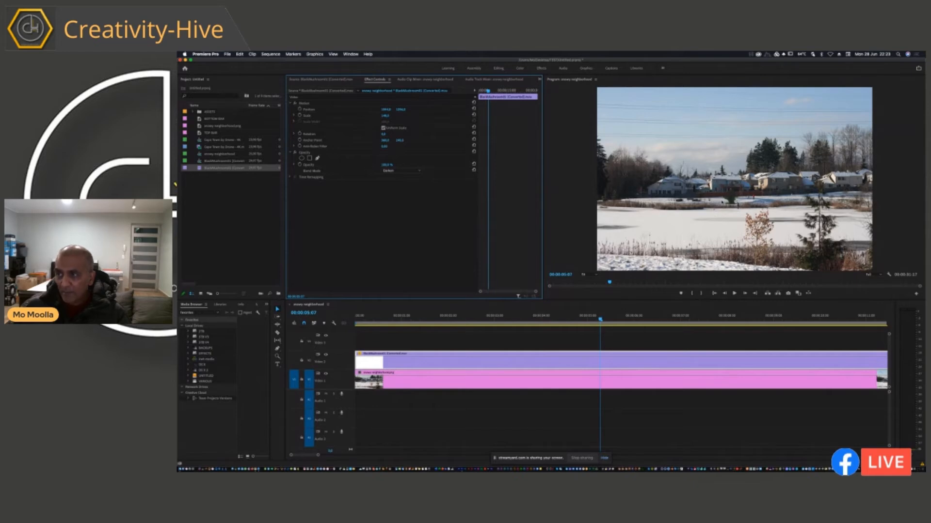
Magnify the preview to 100%, play on to 00:00:06:20, and inspect the base of the explosion in front of the houses.
{"action": "left_click", "coordinate": [583, 275]}
{"action": "left_click", "coordinate": [591, 316]}
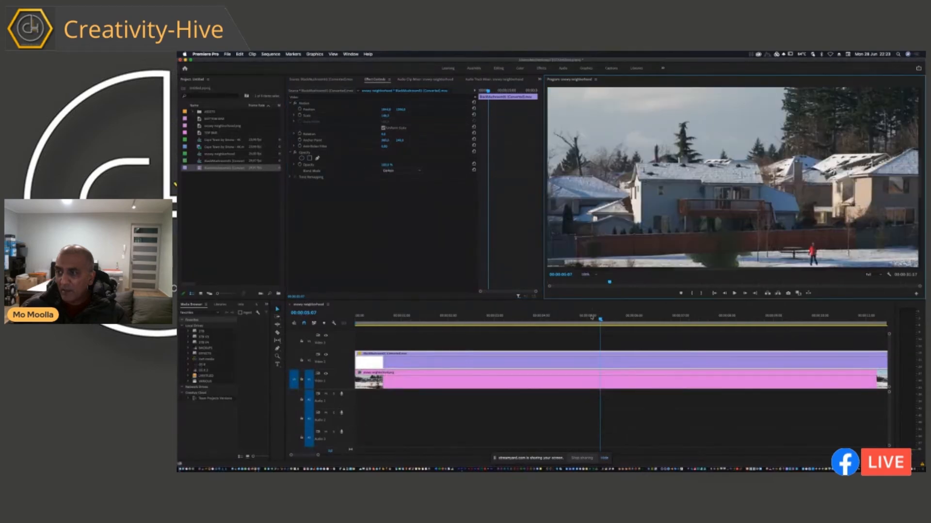
{"action": "key", "text": "space"}
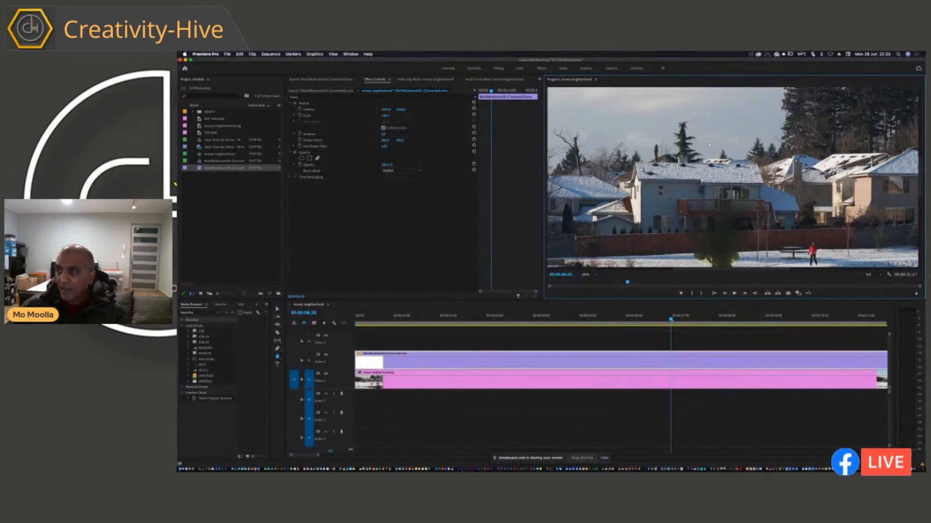
{"action": "left_click_drag", "start_coordinate": [684, 242], "coordinate": [668, 177]}
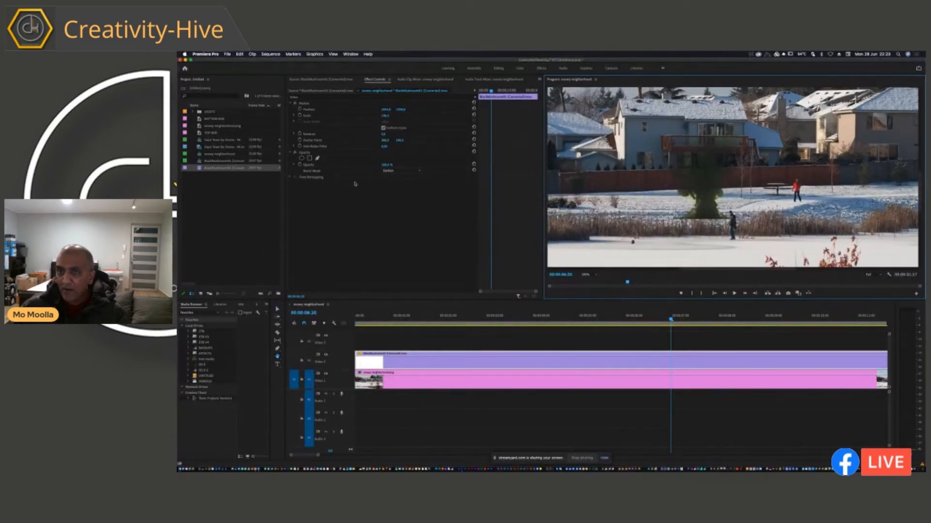
Try the Lighten blend mode on the explosion clip and set it back to Darken.
{"action": "left_click", "coordinate": [397, 171]}
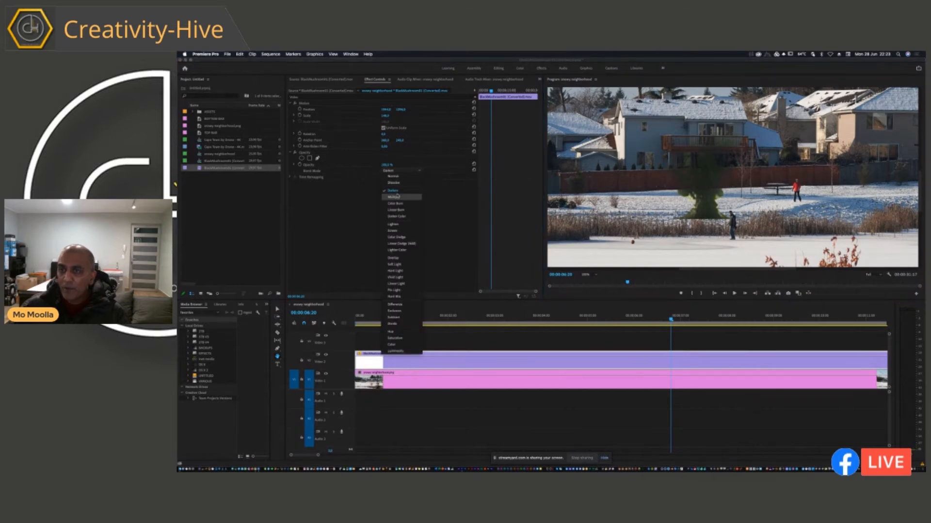
{"action": "left_click", "coordinate": [394, 224]}
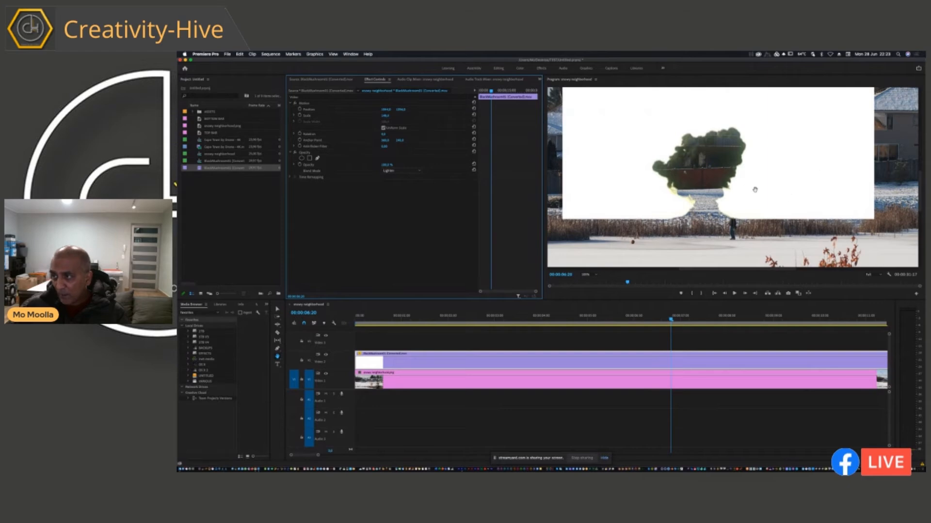
{"action": "left_click", "coordinate": [411, 172]}
{"action": "left_click", "coordinate": [393, 130]}
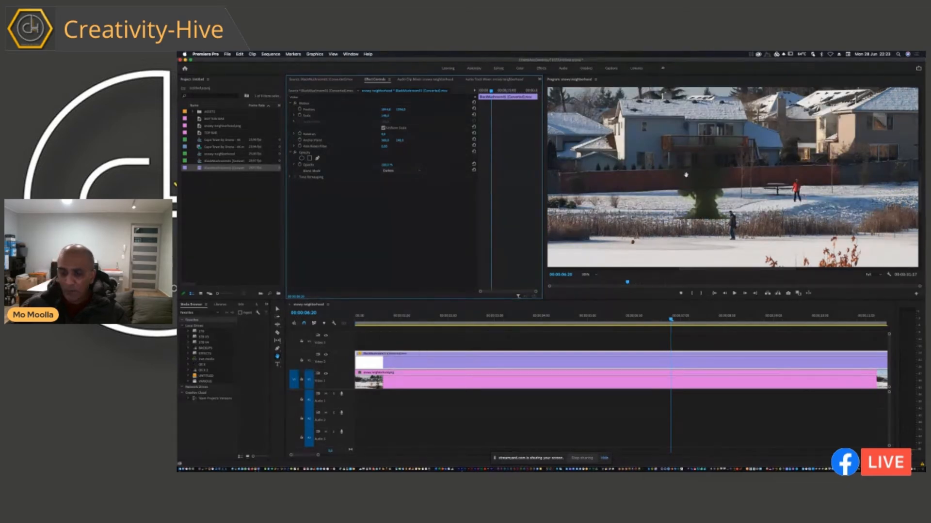
Fit the whole frame in the preview and move the explosion clip up and to the right, so the cloud rises behind the houses.
{"action": "left_click", "coordinate": [593, 276]}
{"action": "left_click", "coordinate": [589, 282]}
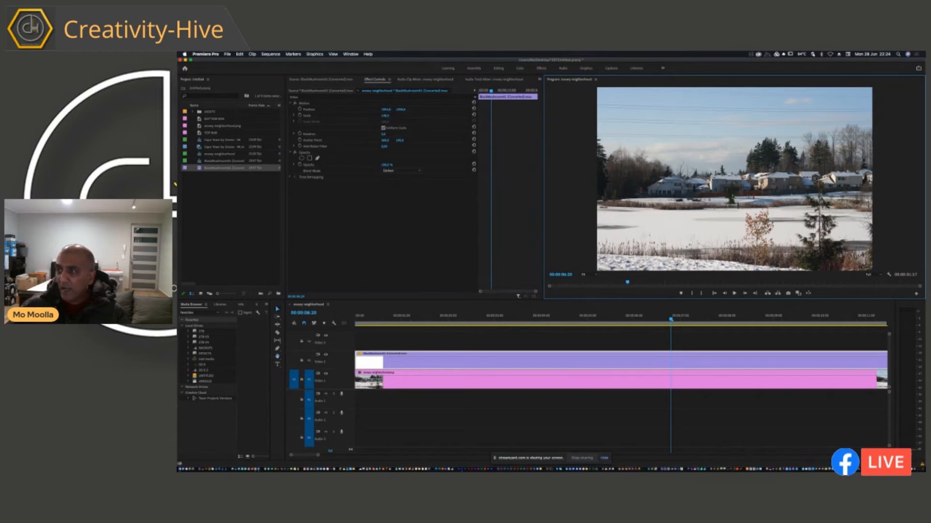
{"action": "left_click", "coordinate": [387, 112]}
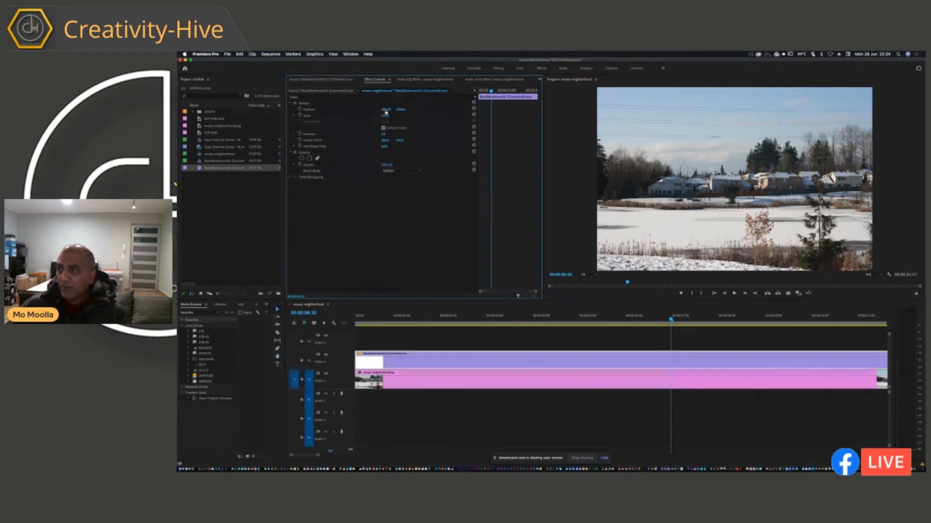
{"action": "left_click_drag", "start_coordinate": [401, 111], "coordinate": [386, 111]}
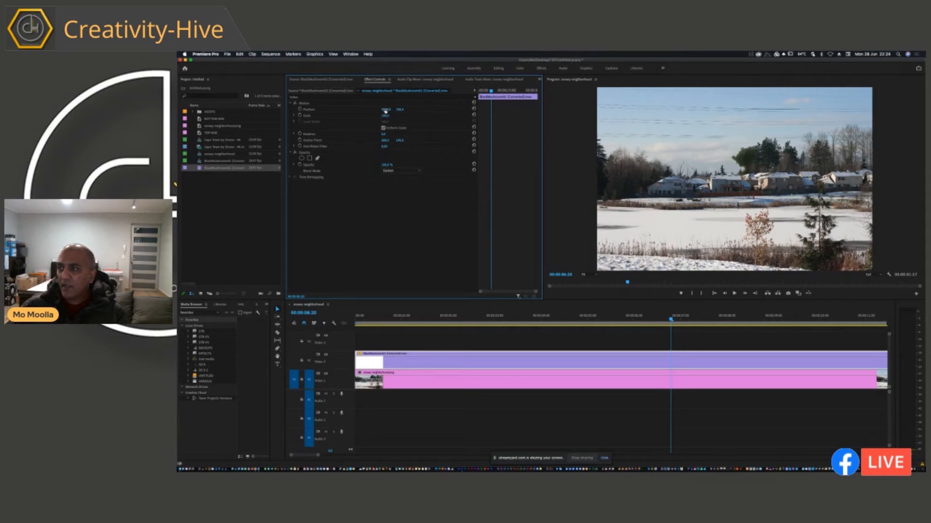
Play the composite with the repositioned explosion up to 00:00:08:12.
{"action": "left_click", "coordinate": [355, 318]}
{"action": "key", "text": "space"}
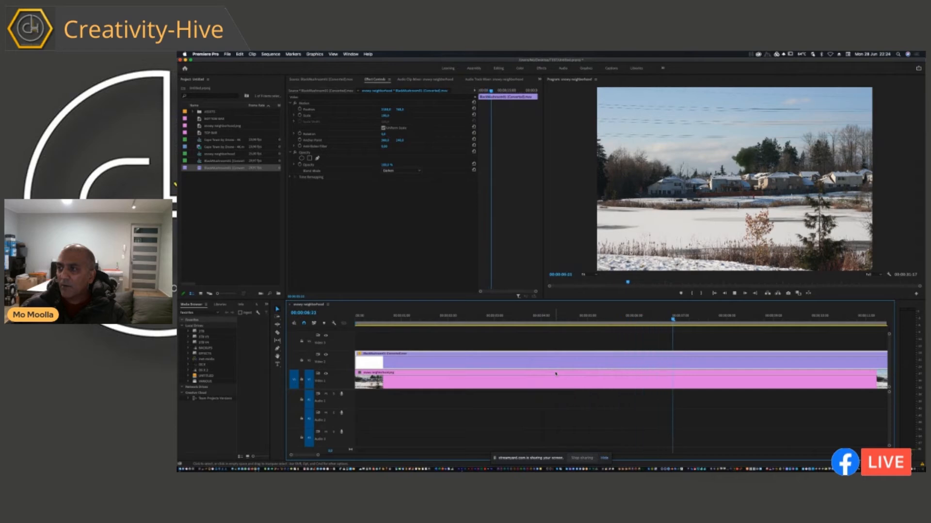
{"action": "key", "text": "space"}
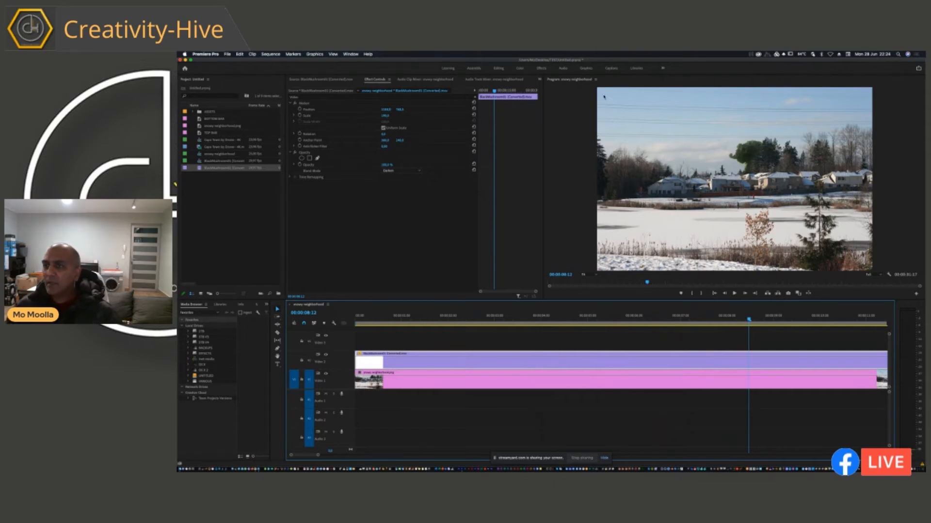
Show the Lumetri Color controls for the explosion clip, widen them, and expand Curves with its RGB Curves.
{"action": "left_click", "coordinate": [663, 69]}
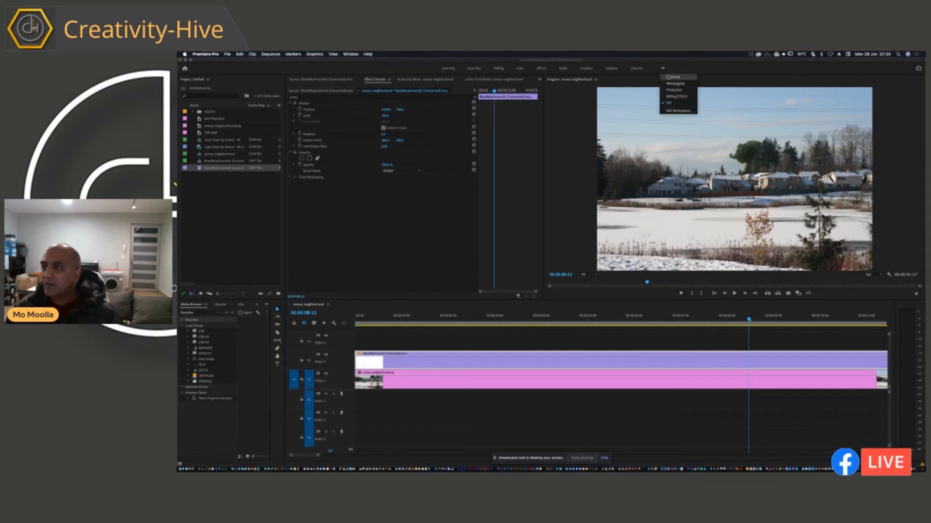
{"action": "left_click", "coordinate": [545, 122]}
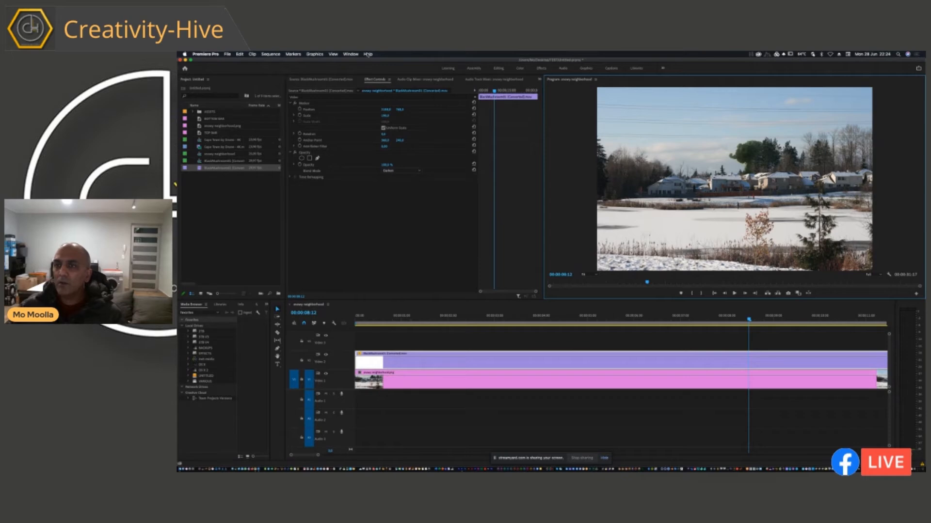
{"action": "left_click", "coordinate": [353, 54]}
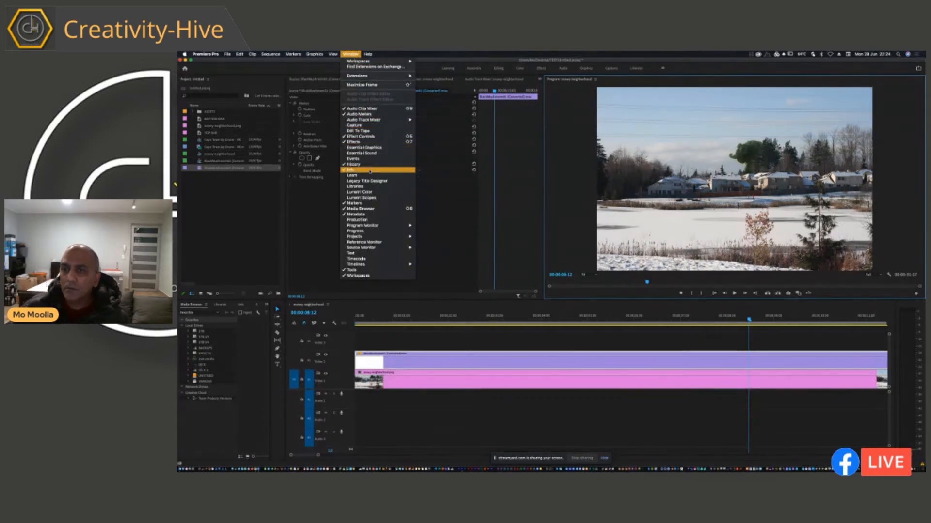
{"action": "left_click", "coordinate": [374, 193]}
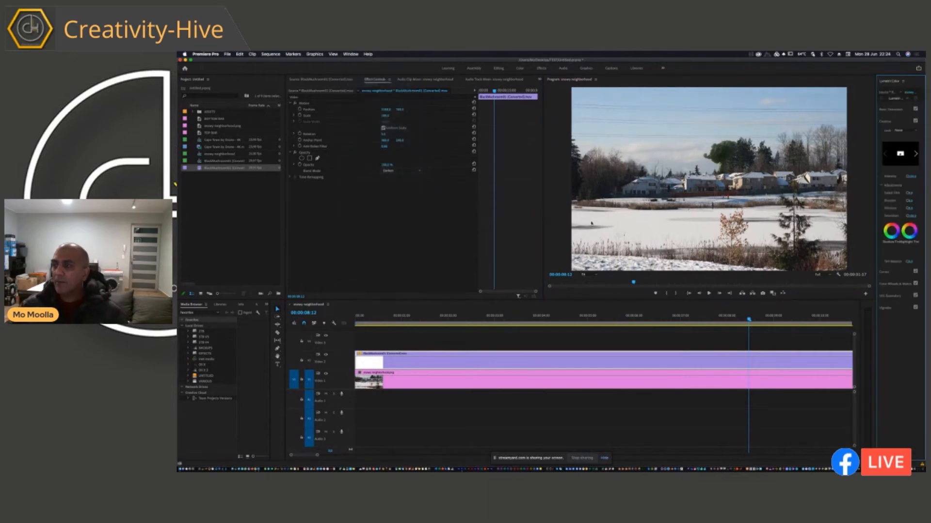
{"action": "left_click_drag", "start_coordinate": [875, 209], "coordinate": [778, 212]}
{"action": "left_click", "coordinate": [426, 360]}
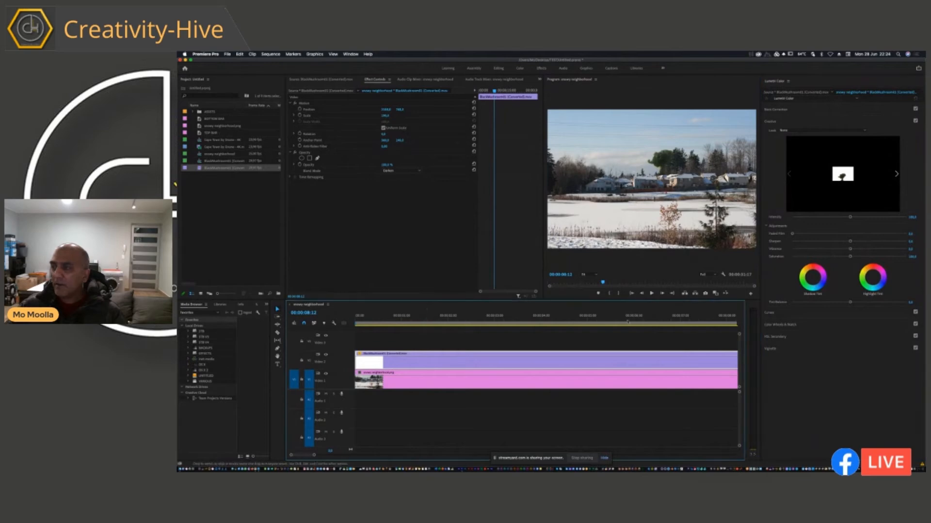
{"action": "left_click", "coordinate": [782, 312]}
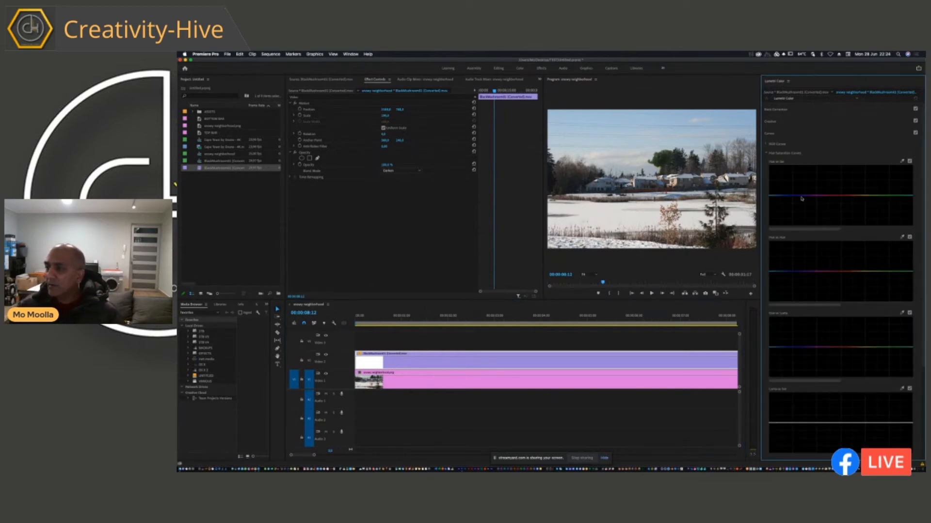
{"action": "left_click", "coordinate": [766, 145]}
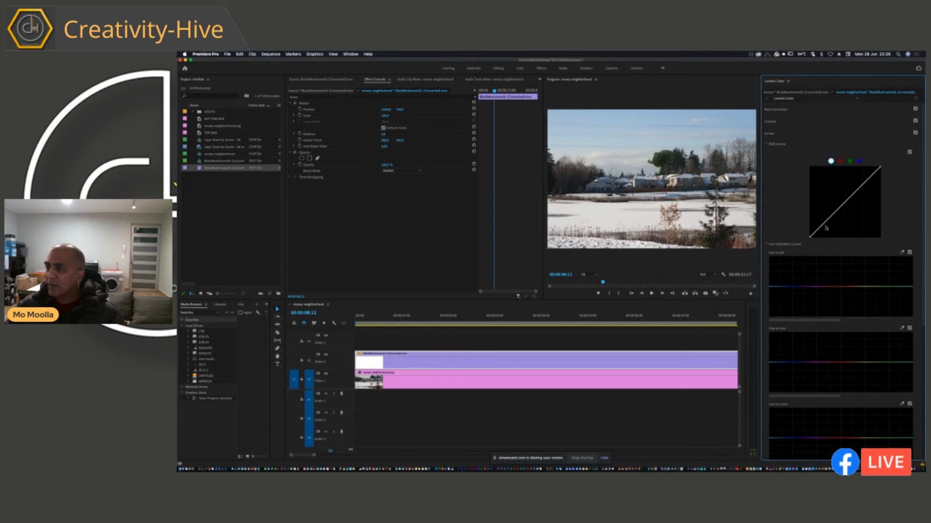
Magnify the preview to 100%, play on to 00:00:09:15, and frame the mushroom cloud above the roofs.
{"action": "key", "text": "Right"}
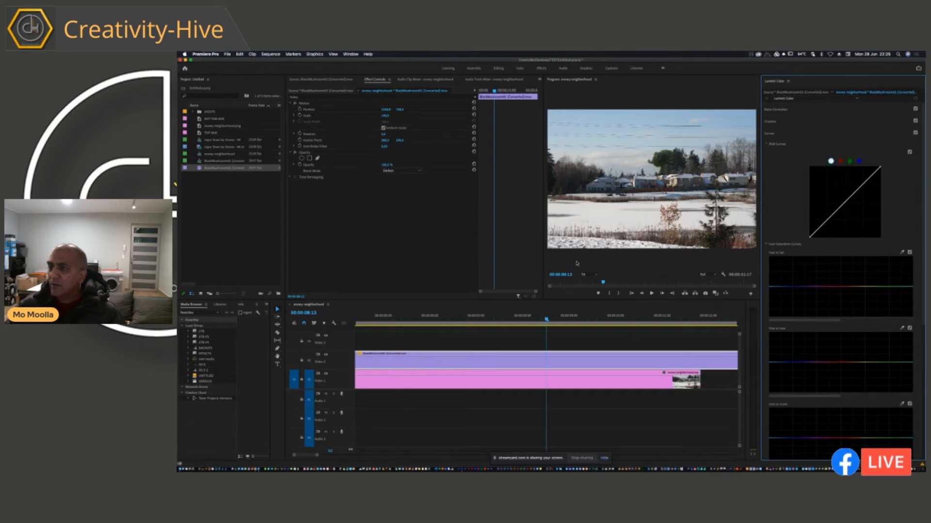
{"action": "left_click", "coordinate": [585, 276]}
{"action": "left_click", "coordinate": [591, 317]}
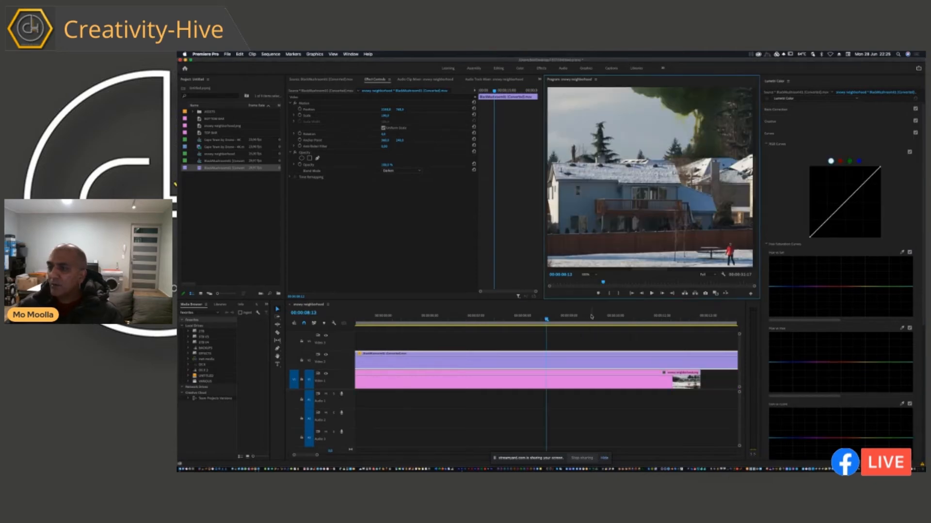
{"action": "key", "text": "space"}
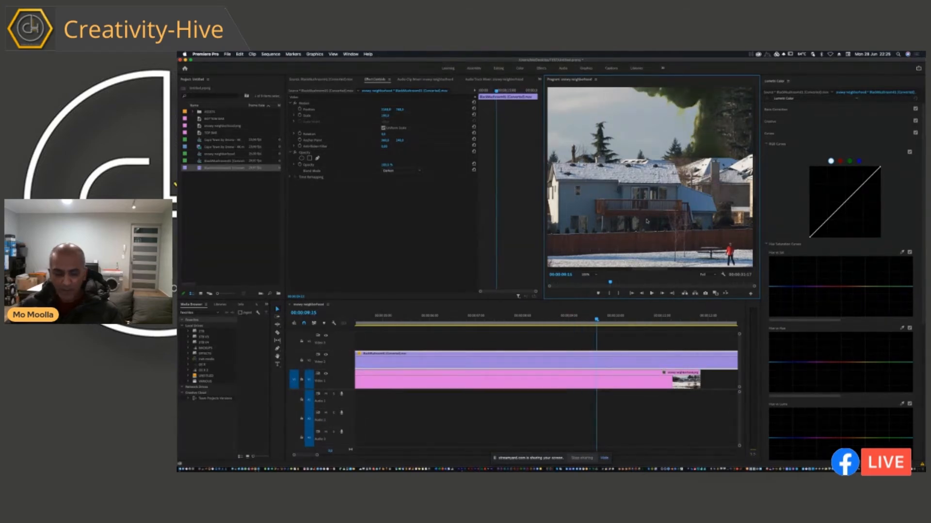
{"action": "key", "text": "h"}
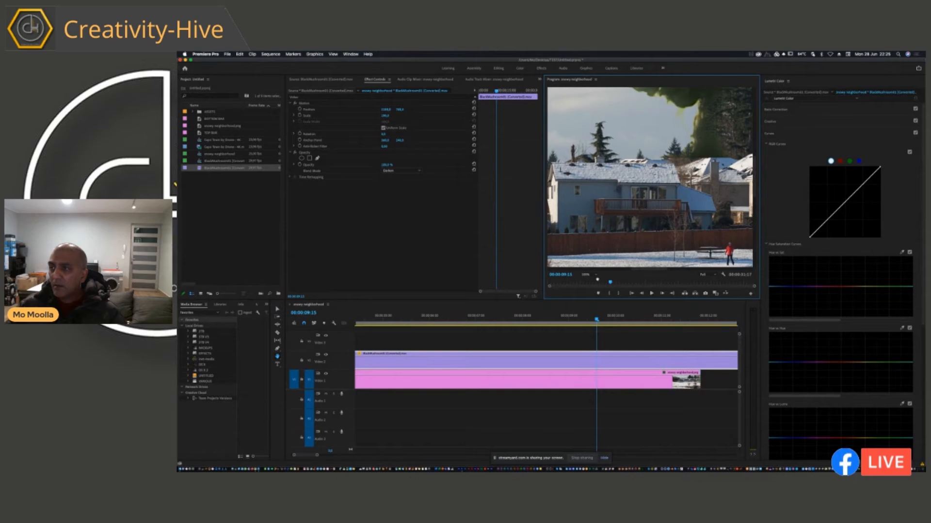
{"action": "left_click_drag", "start_coordinate": [702, 115], "coordinate": [644, 192]}
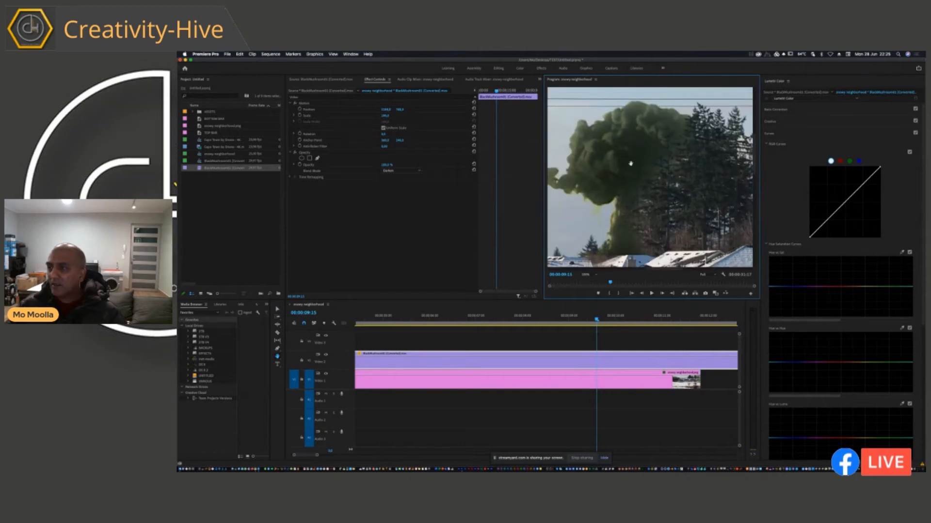
Darken the explosion clip by pulling the white RGB curve down with one point in the shadows and one in the highlights.
{"action": "left_click", "coordinate": [823, 232]}
{"action": "left_click_drag", "start_coordinate": [823, 232], "coordinate": [820, 231]}
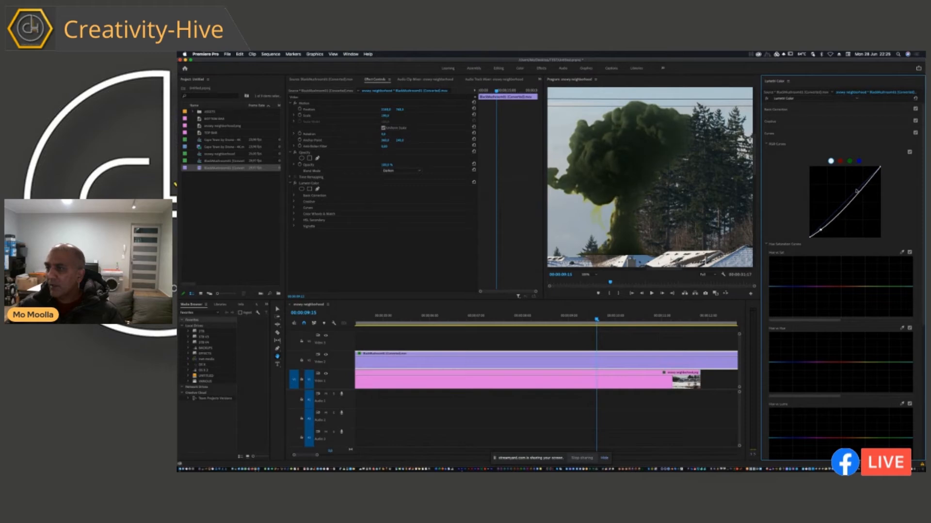
{"action": "left_click_drag", "start_coordinate": [860, 192], "coordinate": [861, 190]}
Lower the yellow-green saturation on the explosion's Hue vs Sat curve and shift its greens on the Hue vs Hue curve.
{"action": "left_click_drag", "start_coordinate": [886, 291], "coordinate": [865, 294]}
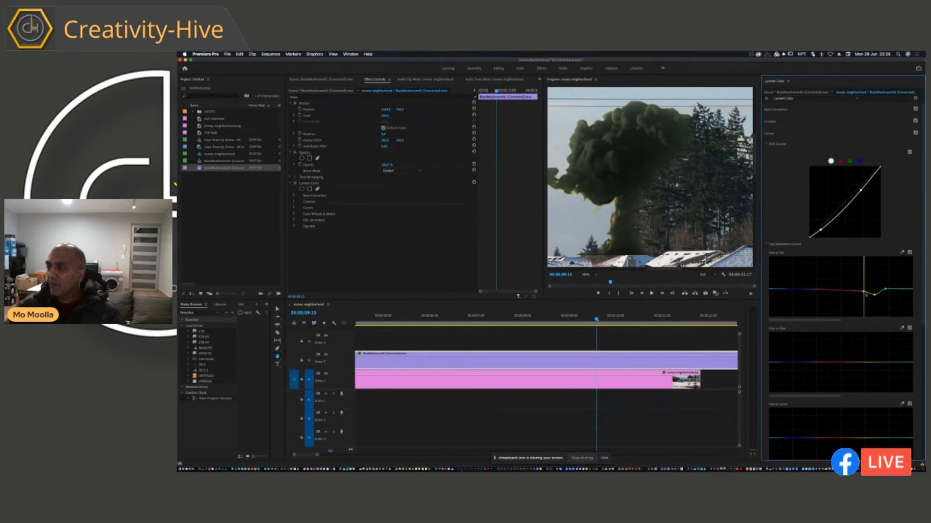
{"action": "left_click", "coordinate": [883, 363]}
{"action": "left_click_drag", "start_coordinate": [884, 366], "coordinate": [887, 366]}
{"action": "left_click", "coordinate": [888, 364]}
{"action": "left_click", "coordinate": [892, 366]}
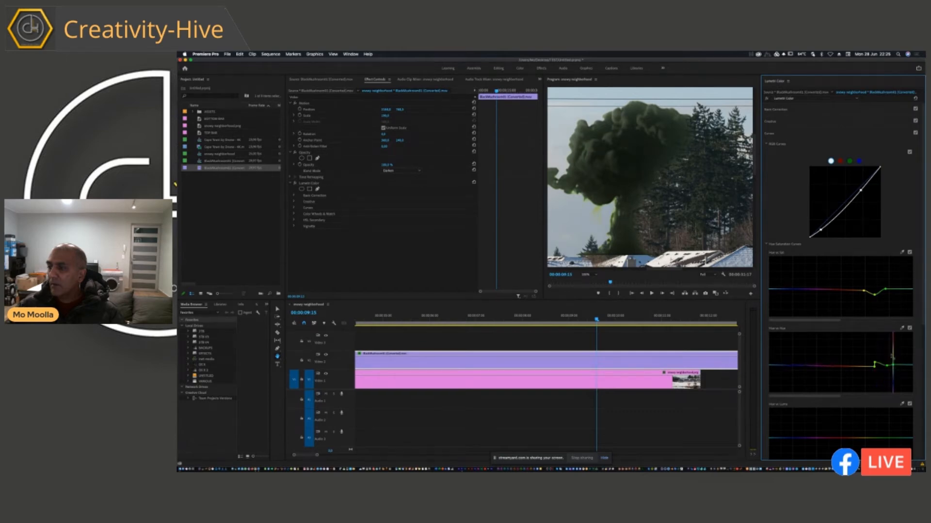
Lower the midtones of the explosion clip's green RGB curve and fit the whole composite in the preview.
{"action": "left_click", "coordinate": [850, 161]}
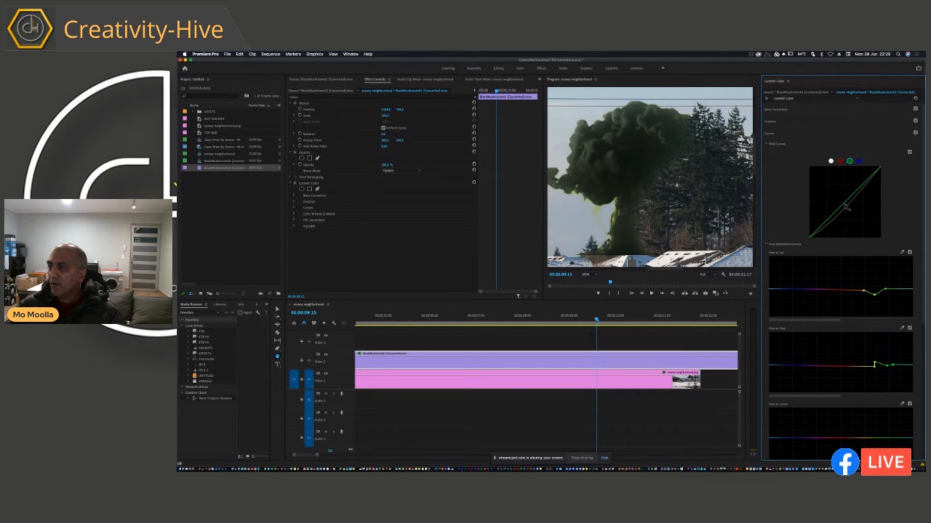
{"action": "left_click_drag", "start_coordinate": [844, 204], "coordinate": [845, 208]}
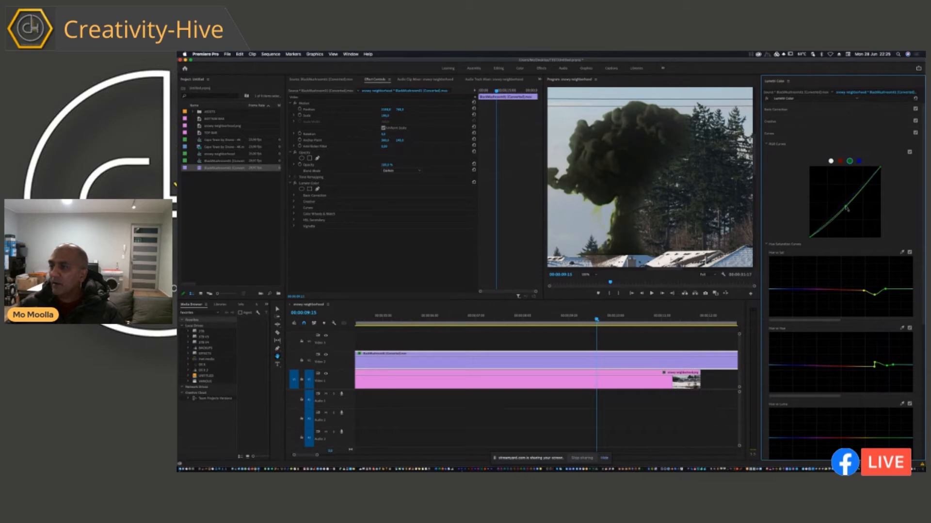
{"action": "left_click", "coordinate": [589, 274]}
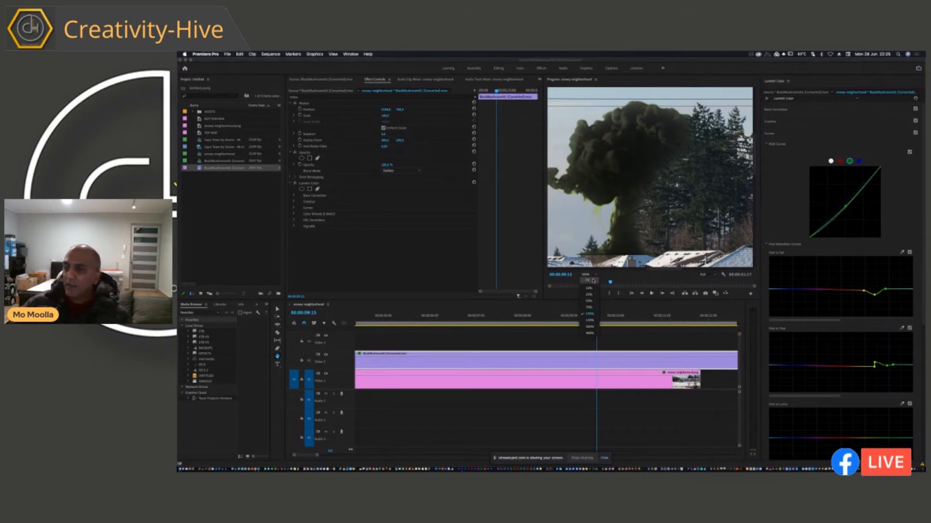
{"action": "left_click", "coordinate": [588, 279]}
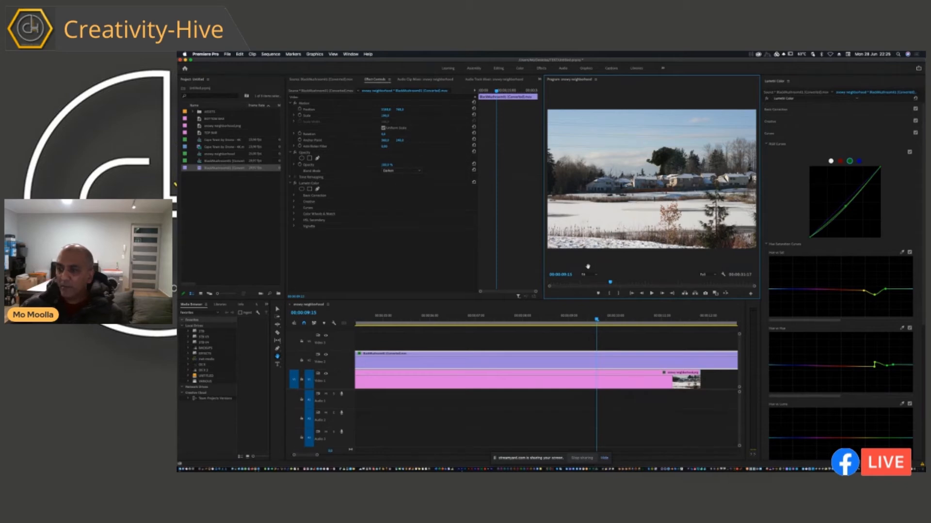
{"action": "scroll", "coordinate": [382, 349], "scroll_direction": "right", "scroll_amount": 2}
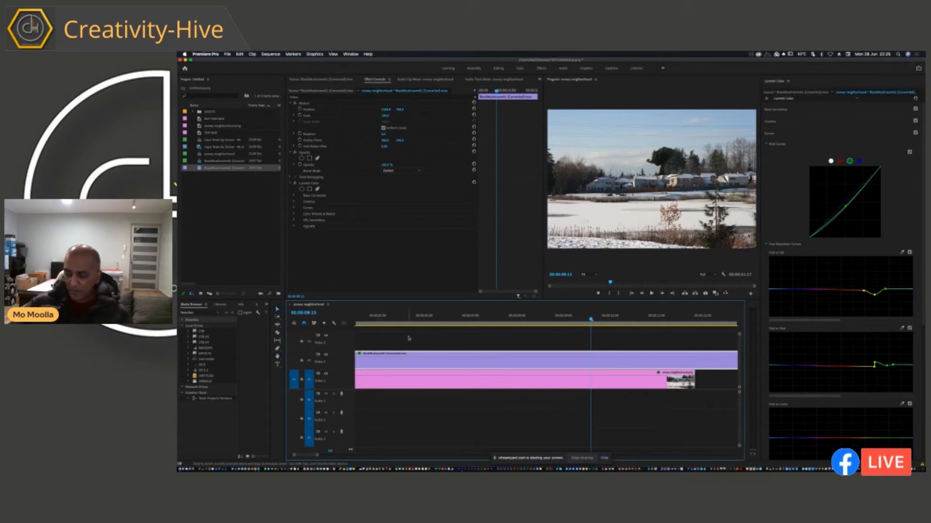
Play the explosion composite from the start of the sequence in a maximized preview.
{"action": "key", "text": "Home"}
{"action": "left_click", "coordinate": [643, 224]}
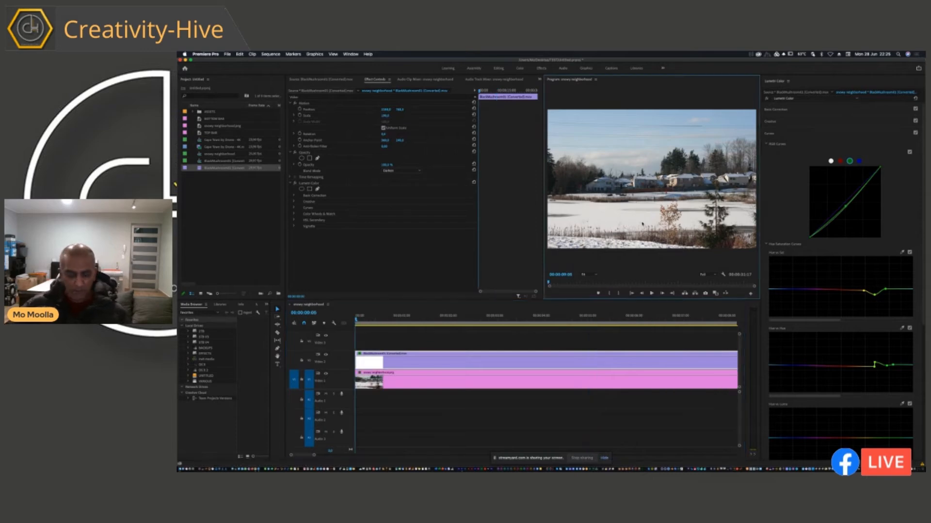
{"action": "key", "text": "grave"}
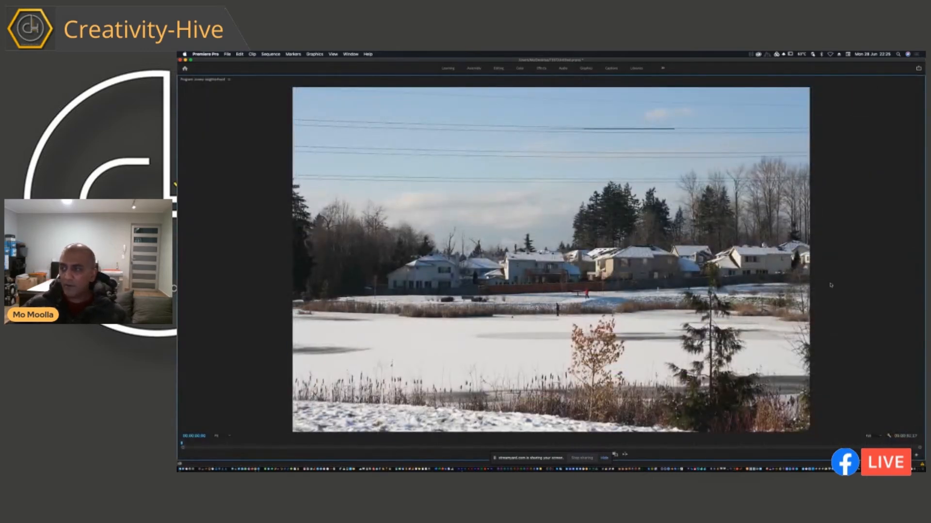
{"action": "key", "text": "space"}
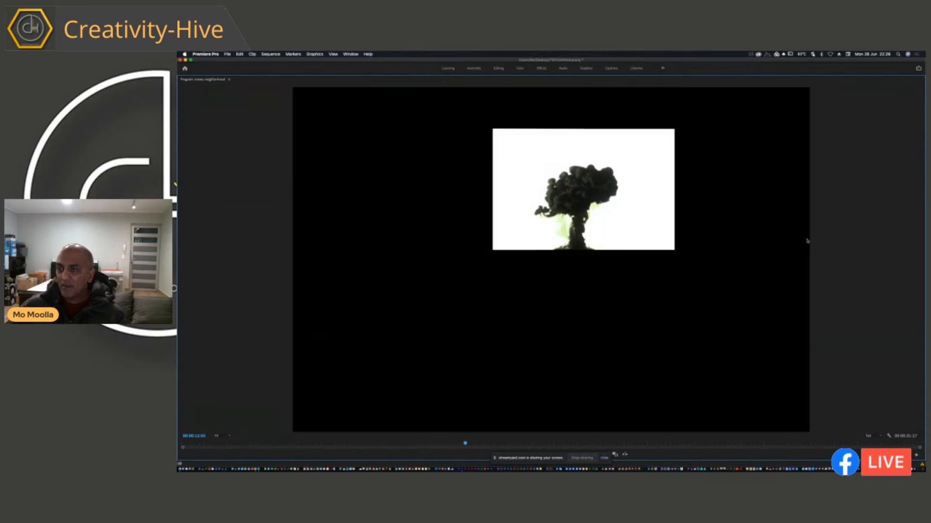
{"action": "key", "text": "space"}
{"action": "key", "text": "grave"}
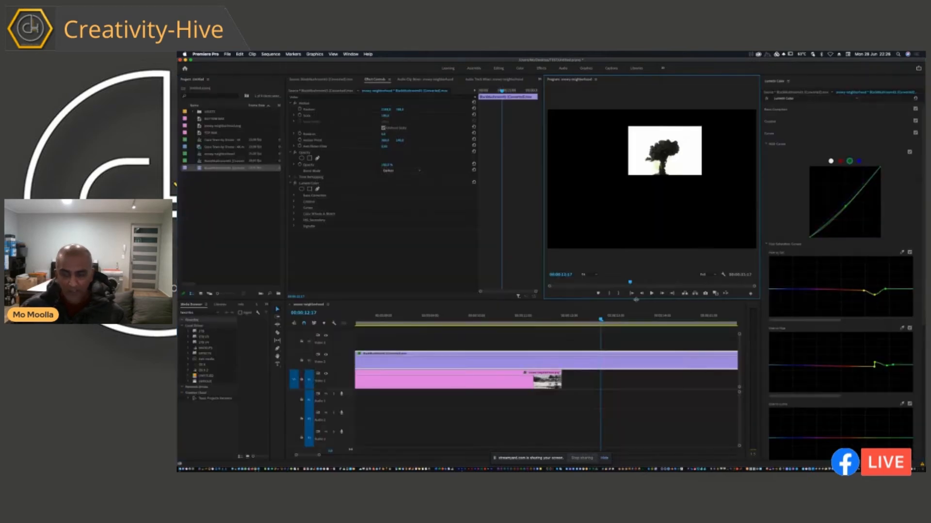
Extend the snowy neighborhood photo on the timeline beneath more of the explosion clip and review the composite in the maximized preview.
{"action": "left_click_drag", "start_coordinate": [560, 385], "coordinate": [824, 398]}
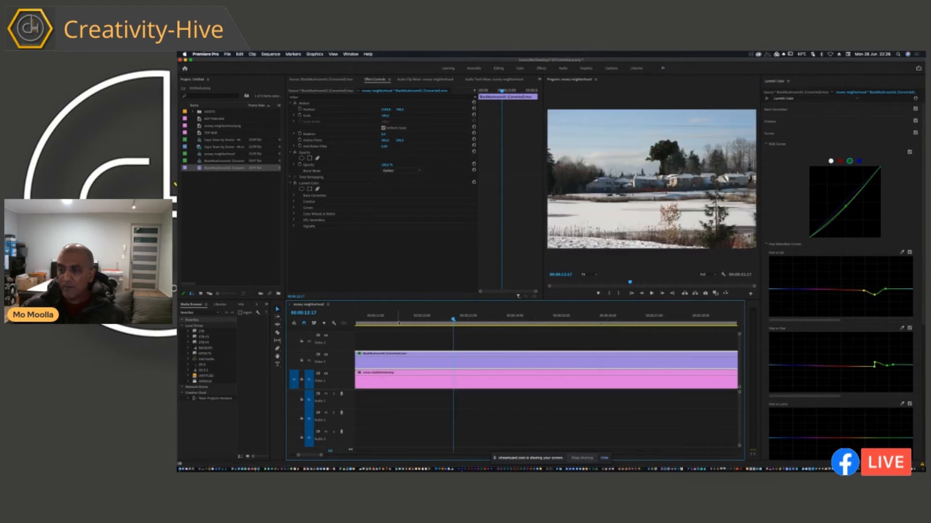
{"action": "left_click_drag", "start_coordinate": [400, 317], "coordinate": [266, 325]}
{"action": "left_click", "coordinate": [590, 226]}
{"action": "key", "text": "grave"}
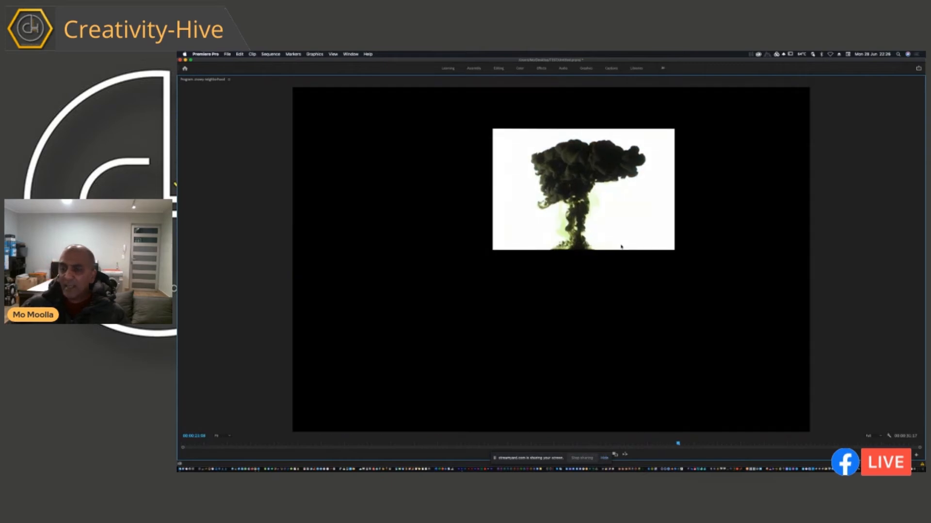
{"action": "left_click_drag", "start_coordinate": [677, 445], "coordinate": [469, 436]}
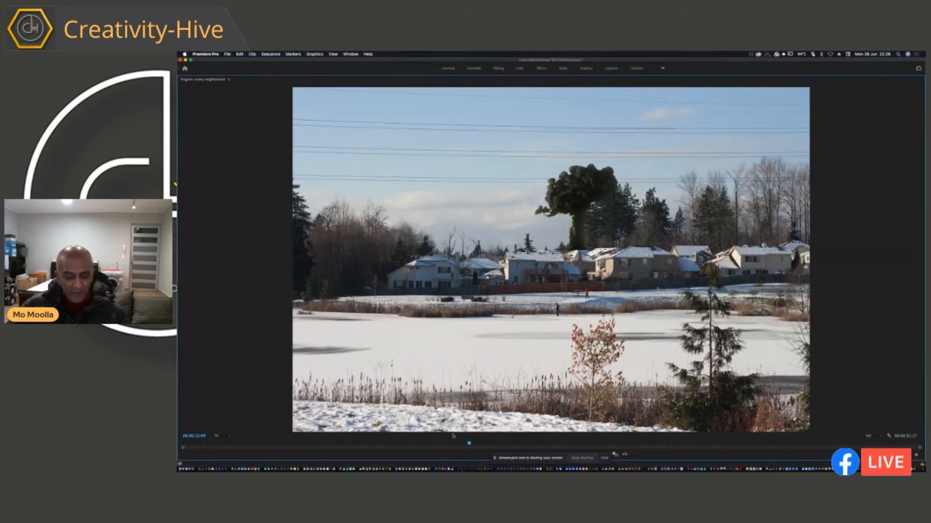
{"action": "key", "text": "grave"}
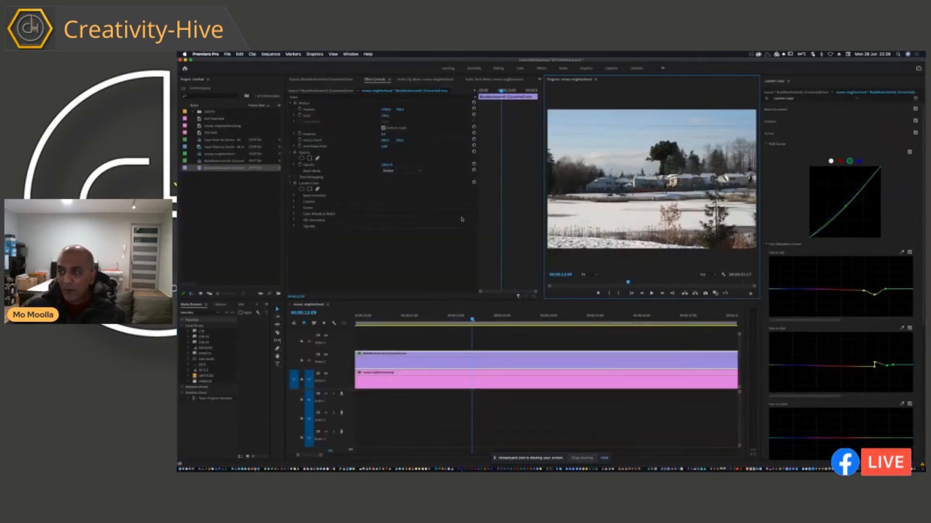
Enlarge the program preview and hide the snowy neighborhood photo's track to show the explosion alone.
{"action": "left_click_drag", "start_coordinate": [541, 235], "coordinate": [487, 235]}
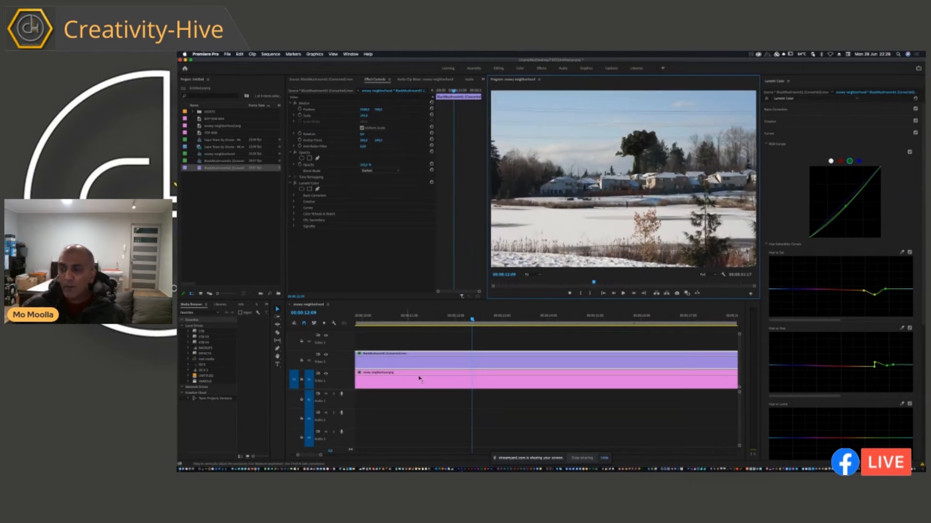
{"action": "left_click", "coordinate": [449, 383]}
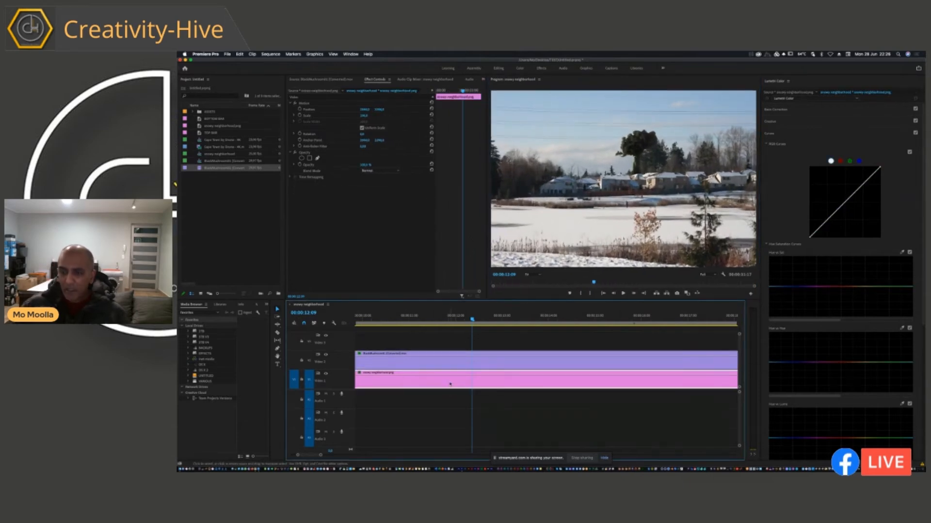
{"action": "left_click", "coordinate": [325, 374]}
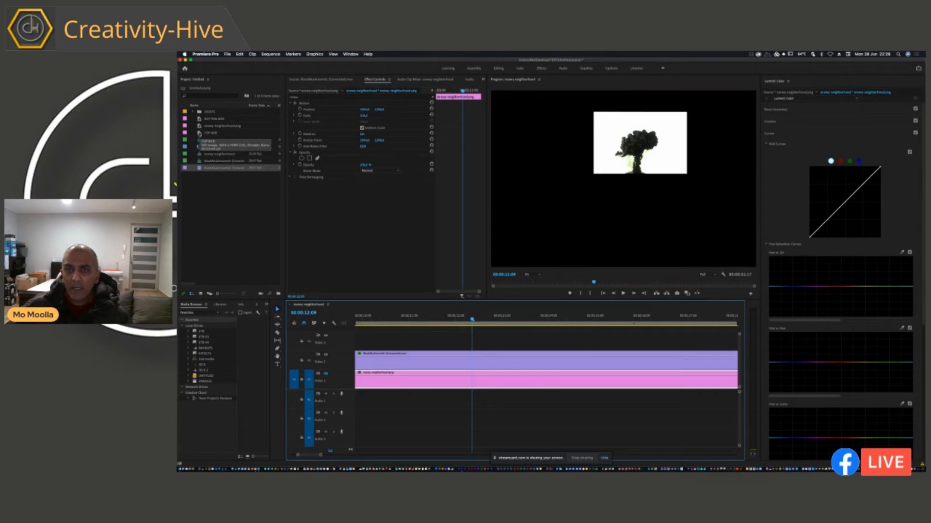
Insert a short vineyard-and-mountain section of the Cape Town drone clip, video only, at the start of Video 1.
{"action": "left_click_drag", "start_coordinate": [199, 147], "coordinate": [379, 339]}
{"action": "key", "text": "Home"}
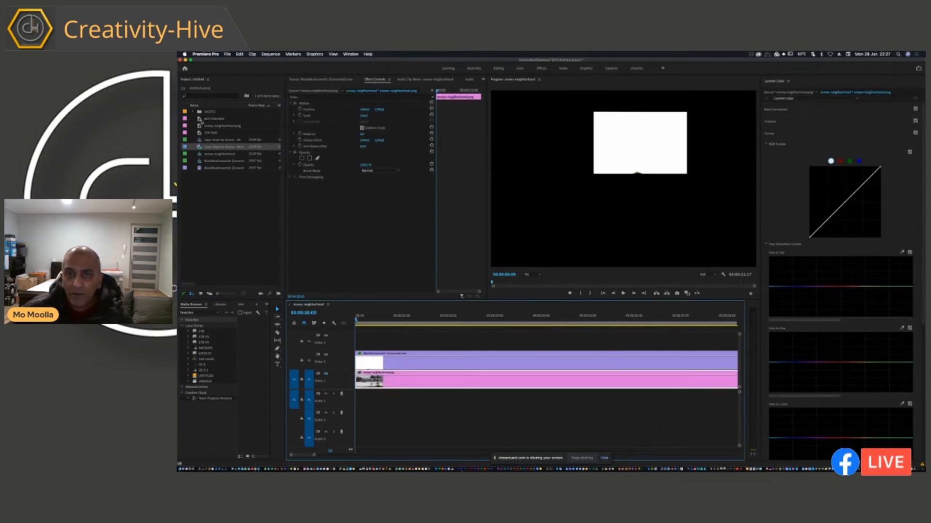
{"action": "double_click", "coordinate": [199, 147]}
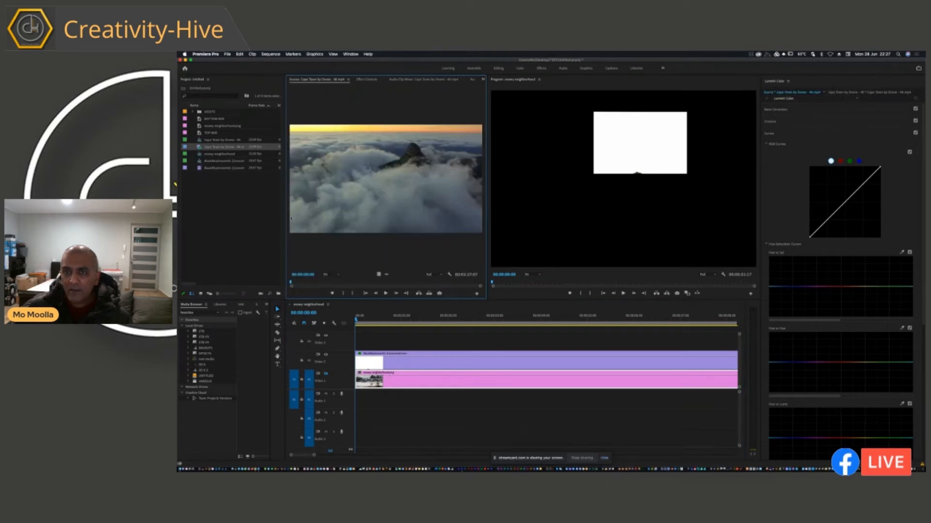
{"action": "left_click_drag", "start_coordinate": [309, 285], "coordinate": [324, 285]}
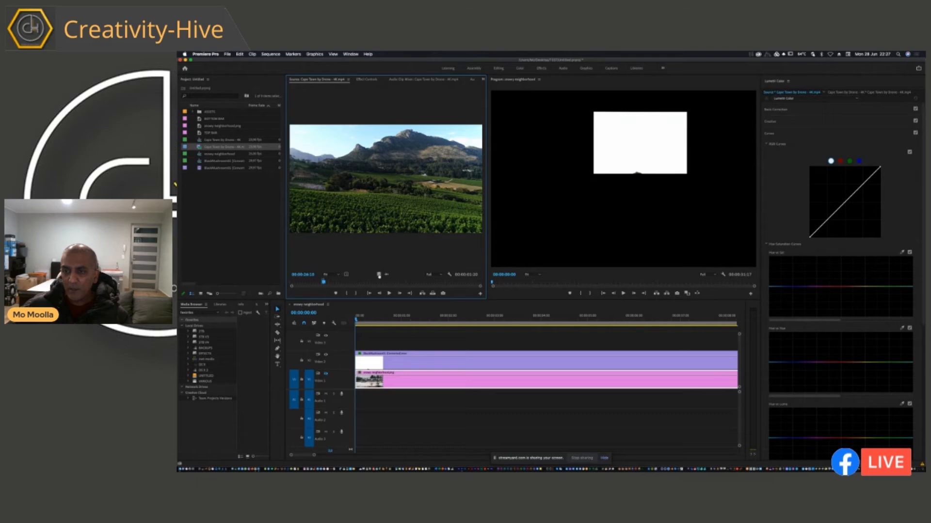
{"action": "left_click_drag", "start_coordinate": [379, 276], "coordinate": [358, 382]}
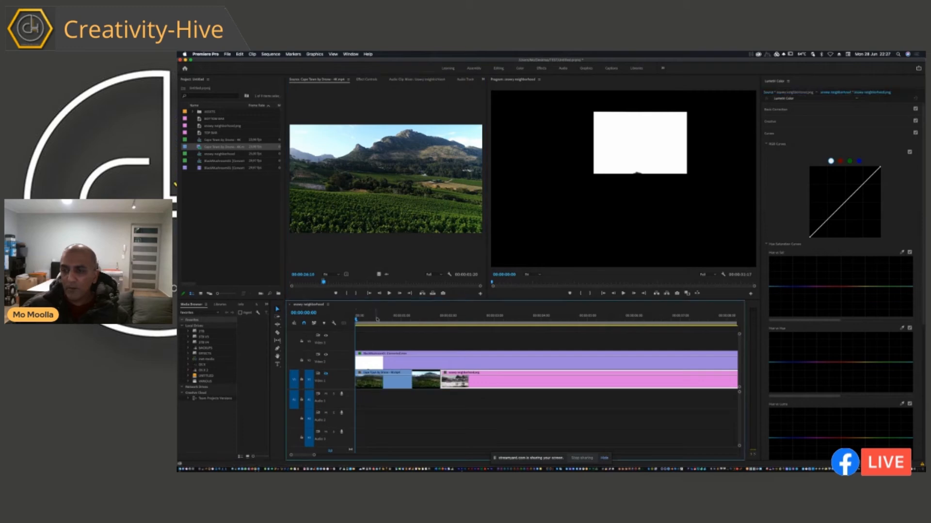
Scale up the Cape Town drone clip until it fills the width of the frame.
{"action": "left_click_drag", "start_coordinate": [375, 320], "coordinate": [371, 321]}
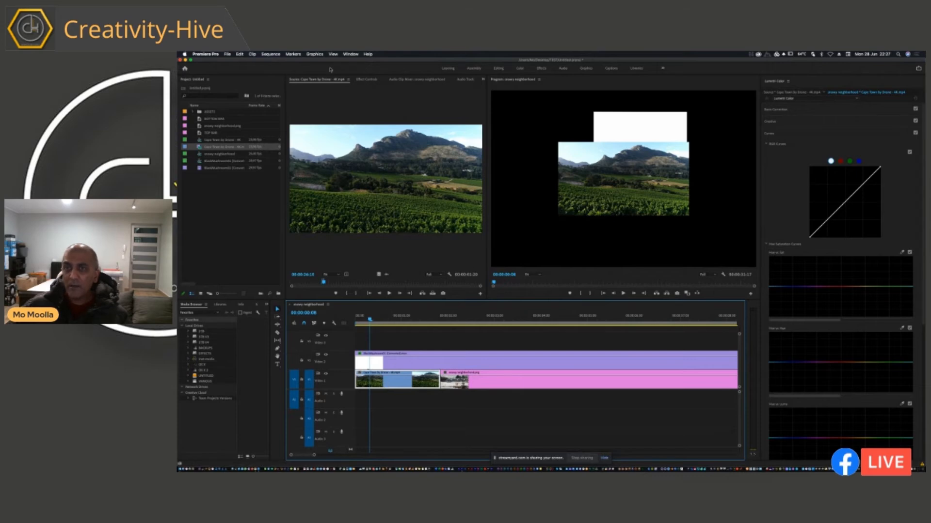
{"action": "left_click", "coordinate": [366, 79]}
{"action": "mouse_move", "coordinate": [367, 119]}
{"action": "left_mouse_down"}
{"action": "mouse_move", "coordinate": [404, 119]}
{"action": "mouse_move", "coordinate": [368, 116]}
{"action": "left_mouse_up"}
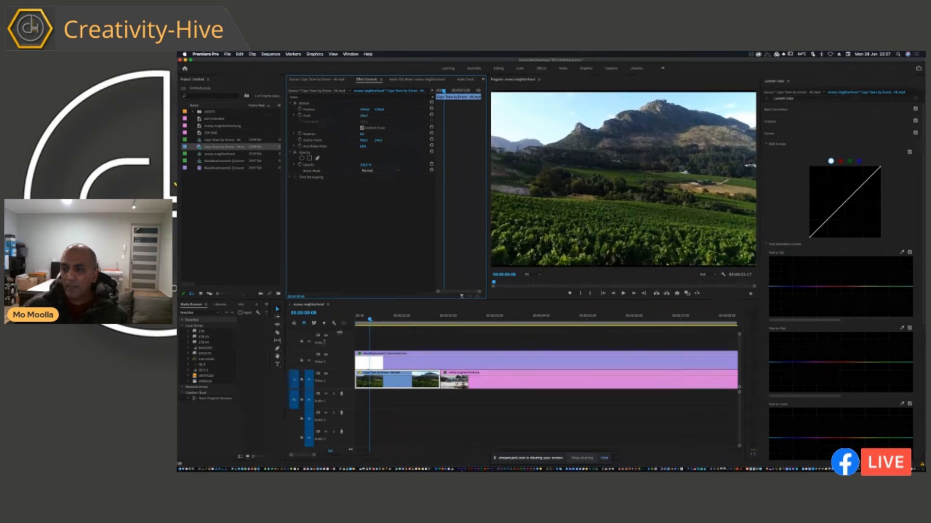
Replace the graded explosion clip on Video 2 with a fresh copy of the mushroom-cloud footage from the project.
{"action": "left_click_drag", "start_coordinate": [370, 321], "coordinate": [413, 342]}
{"action": "left_click", "coordinate": [407, 361]}
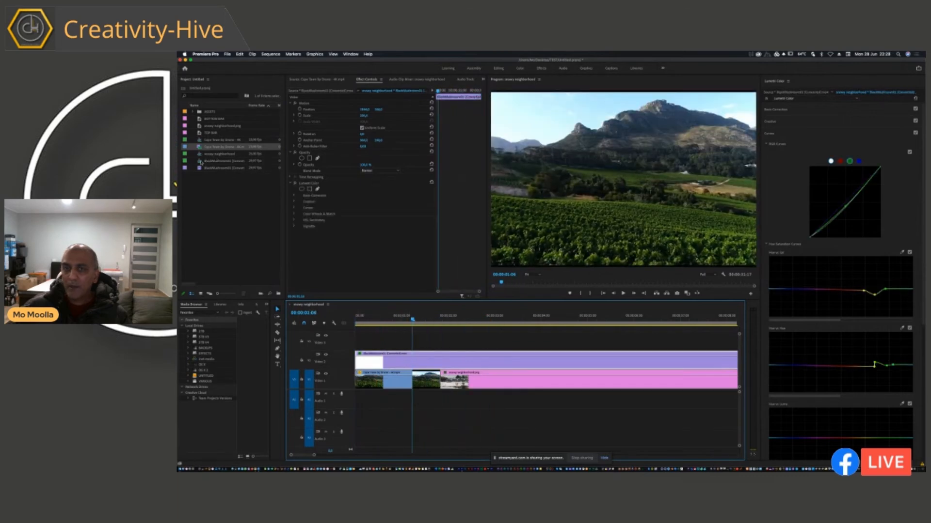
{"action": "left_click_drag", "start_coordinate": [199, 170], "coordinate": [352, 360]}
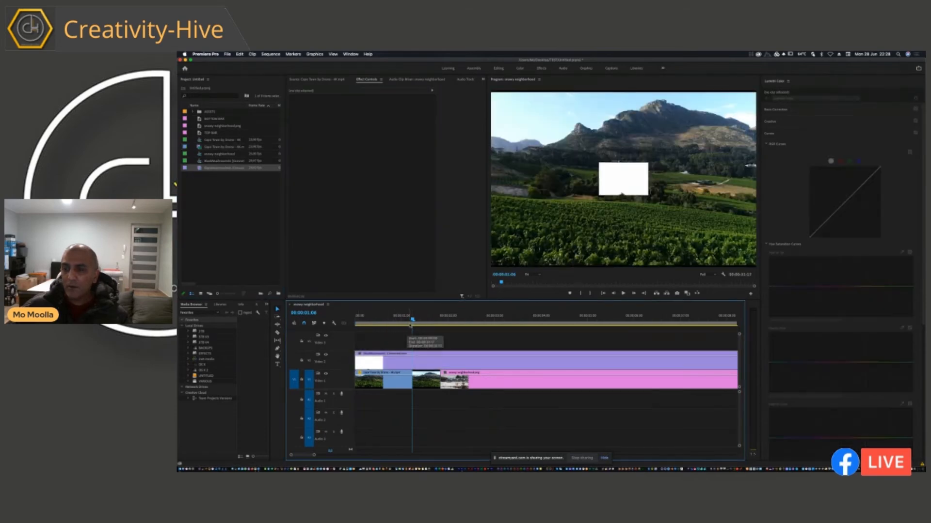
Set the new explosion clip's blend mode to Darken over the drone footage.
{"action": "left_click_drag", "start_coordinate": [412, 319], "coordinate": [418, 319]}
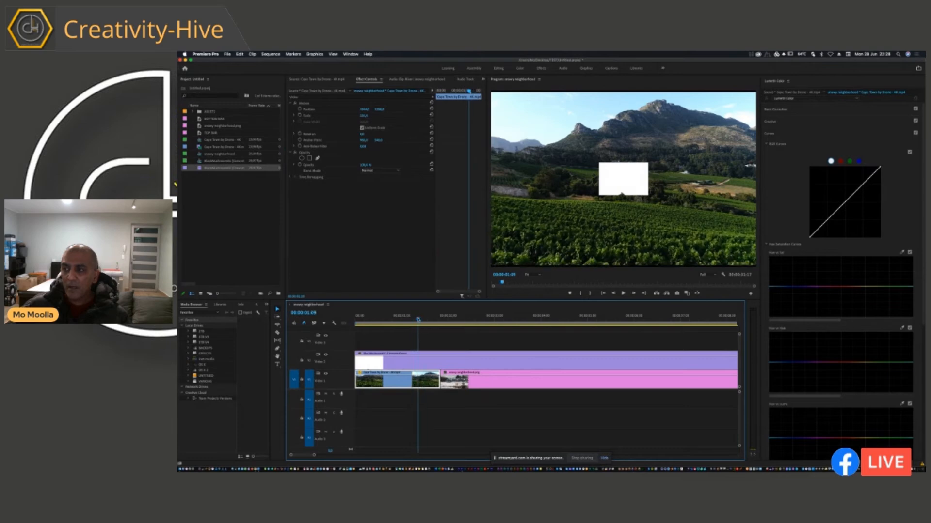
{"action": "left_click", "coordinate": [379, 171]}
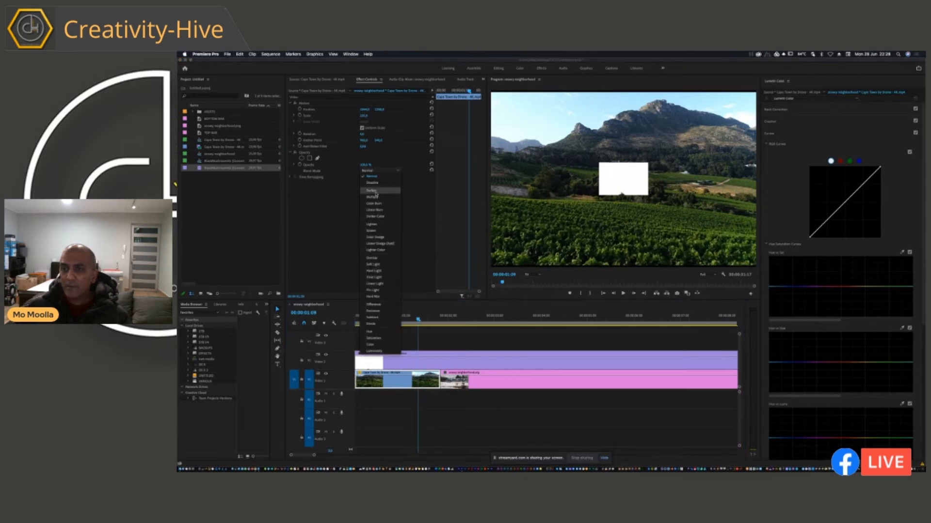
{"action": "left_click", "coordinate": [376, 191]}
{"action": "left_click", "coordinate": [408, 362]}
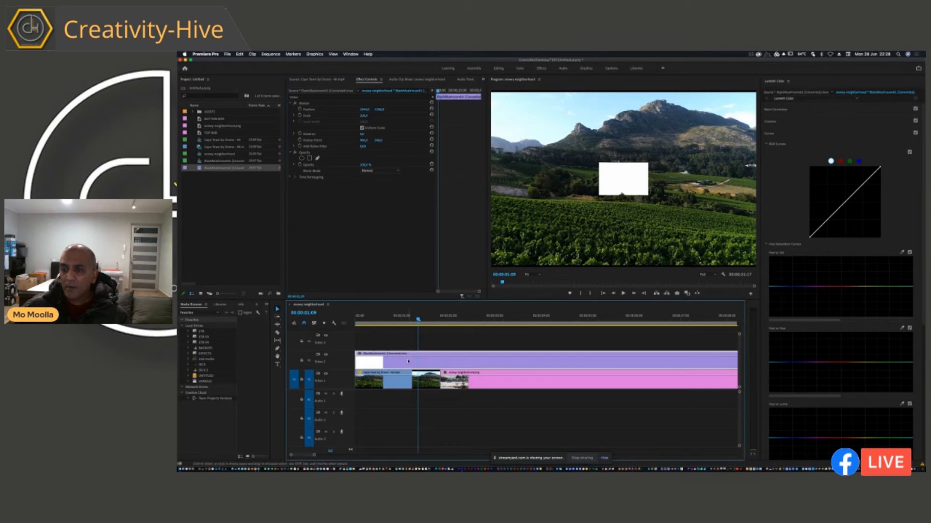
{"action": "left_click", "coordinate": [373, 171]}
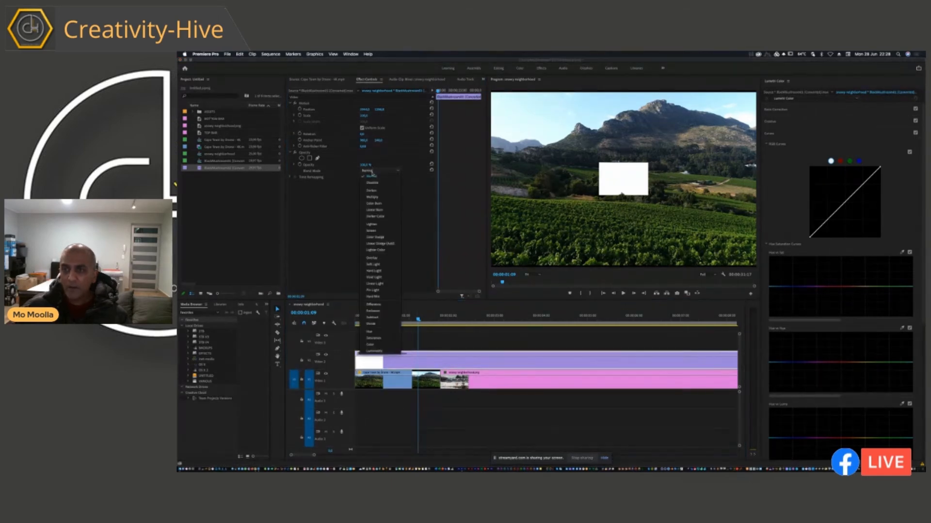
{"action": "left_click", "coordinate": [373, 193]}
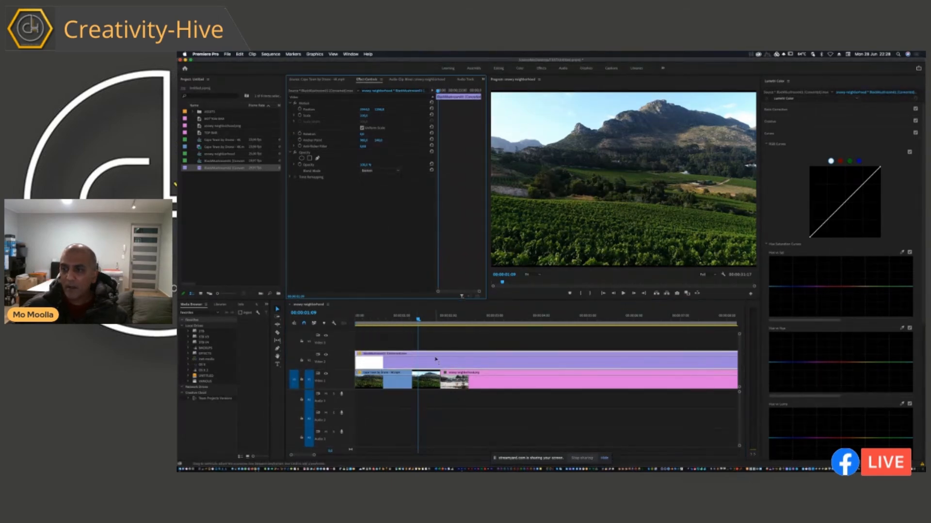
Trim the explosion clip's opening so the cloud appears sooner, then enlarge the explosion and raise it over the mountain.
{"action": "mouse_move", "coordinate": [357, 363]}
{"action": "left_mouse_down"}
{"action": "mouse_move", "coordinate": [576, 367]}
{"action": "mouse_move", "coordinate": [359, 351]}
{"action": "left_mouse_up"}
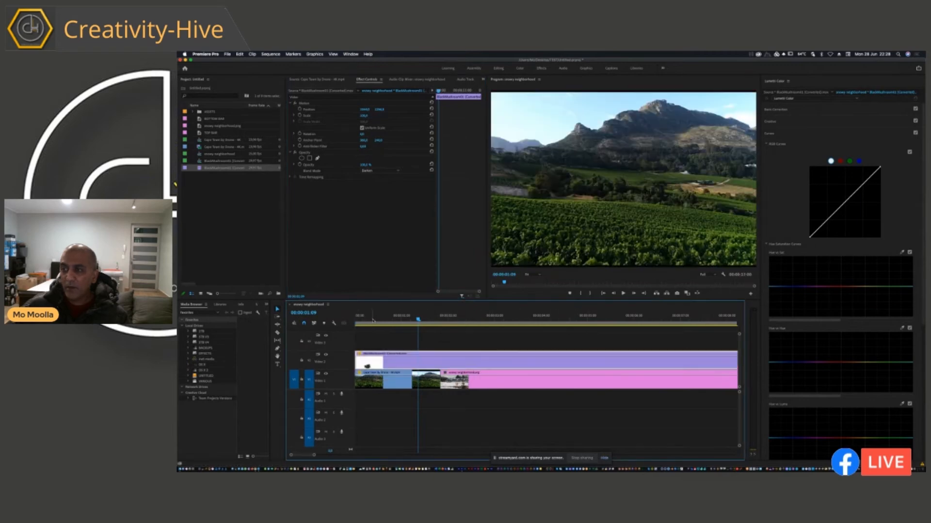
{"action": "left_click_drag", "start_coordinate": [376, 319], "coordinate": [422, 343]}
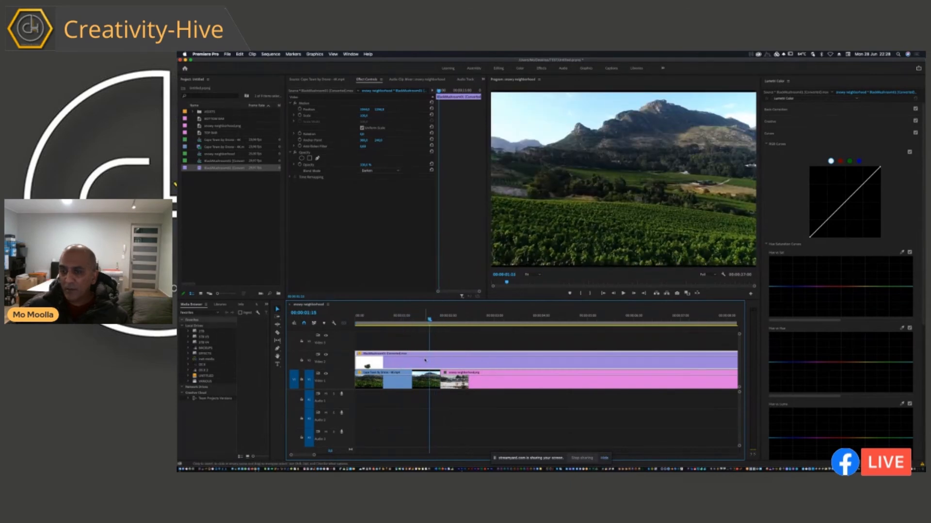
{"action": "left_click", "coordinate": [364, 117]}
{"action": "left_click_drag", "start_coordinate": [364, 116], "coordinate": [382, 111]}
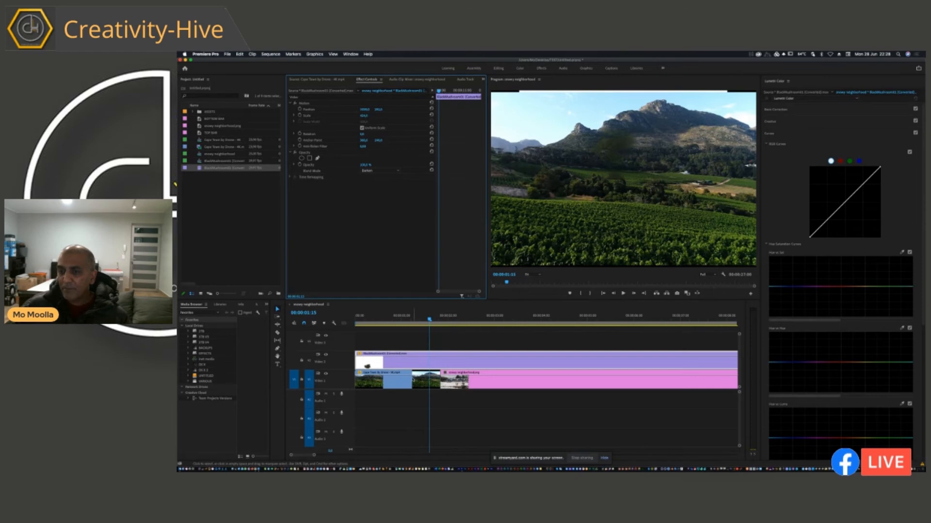
Reduce the drone clip's scale slightly and slip its footage to bring in the mountain-and-ocean shot.
{"action": "left_click", "coordinate": [421, 380]}
{"action": "left_click_drag", "start_coordinate": [365, 116], "coordinate": [364, 117]}
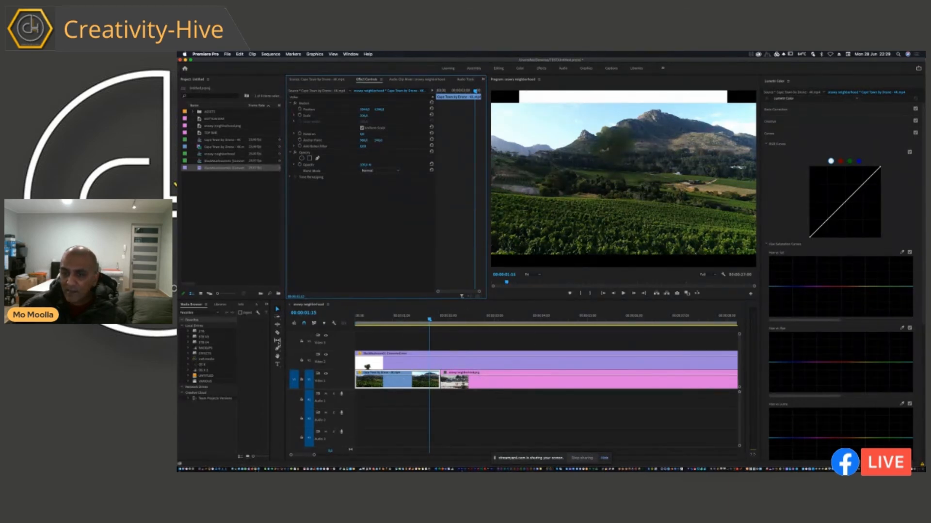
{"action": "left_click", "coordinate": [278, 341]}
{"action": "left_click_drag", "start_coordinate": [440, 381], "coordinate": [363, 378]}
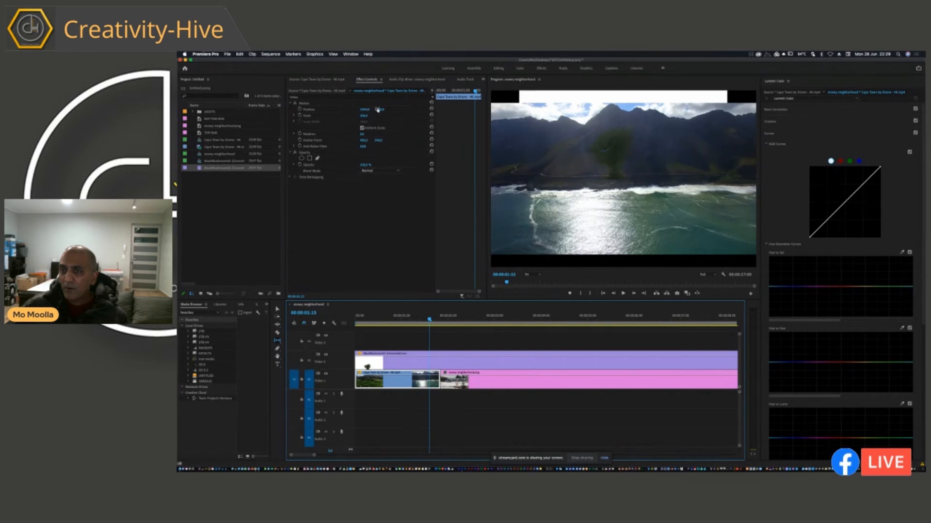
Try positioning the explosion lower over the ocean water and preview it across the drone shots.
{"action": "left_click", "coordinate": [413, 360]}
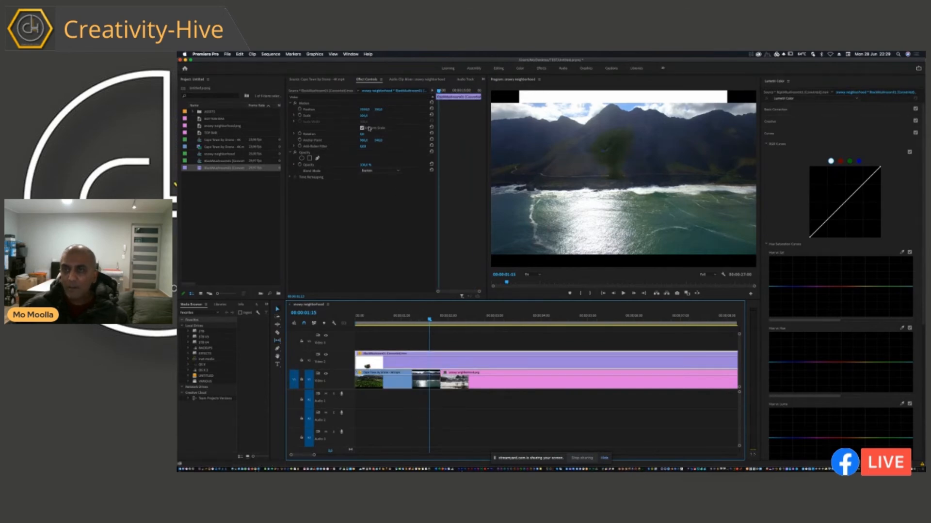
{"action": "left_click_drag", "start_coordinate": [367, 111], "coordinate": [376, 110]}
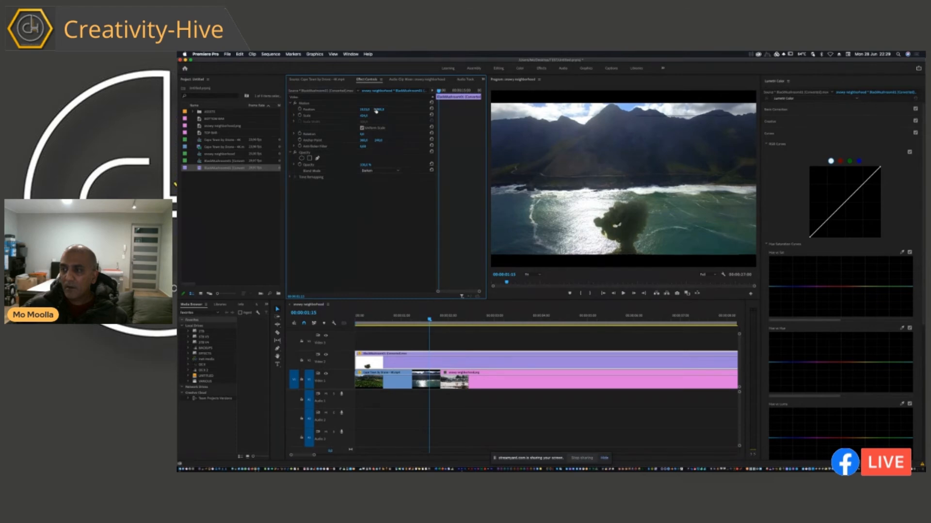
{"action": "left_click", "coordinate": [379, 319]}
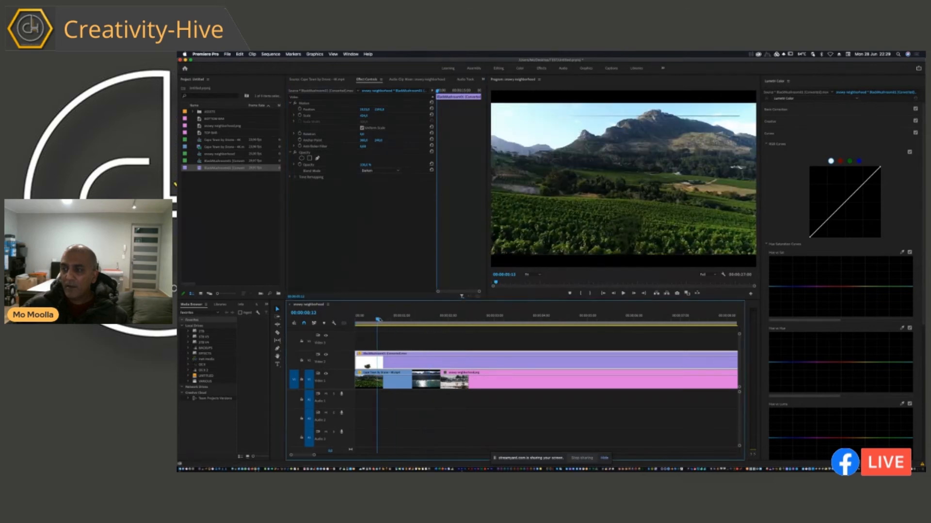
{"action": "key", "text": "space"}
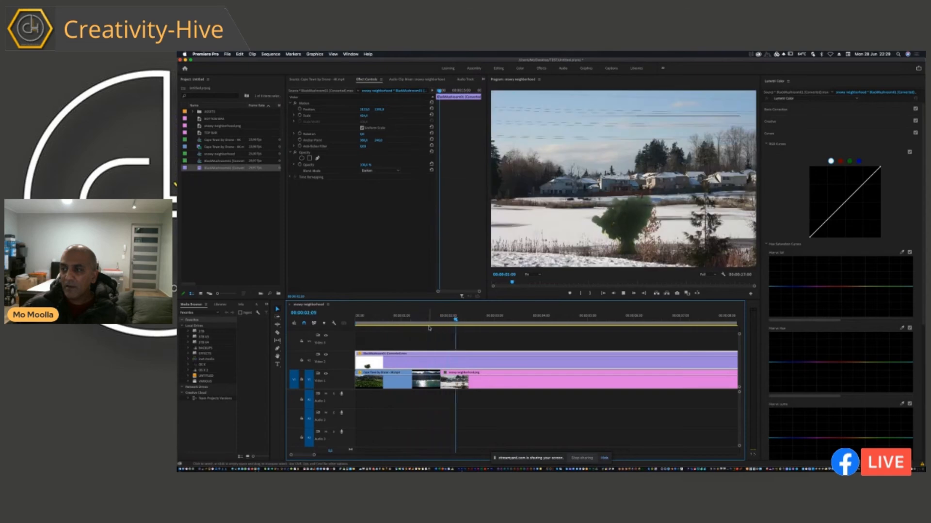
{"action": "left_click_drag", "start_coordinate": [429, 328], "coordinate": [440, 324]}
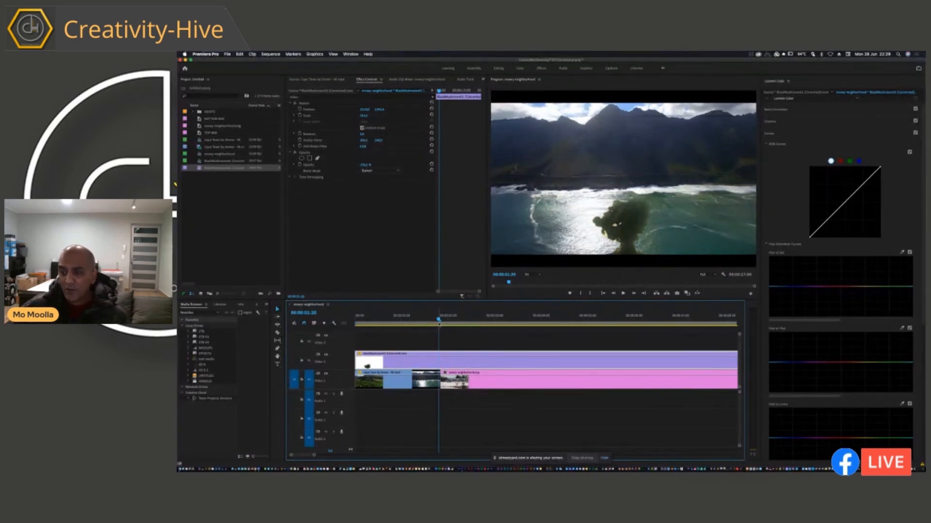
{"action": "left_click_drag", "start_coordinate": [439, 323], "coordinate": [356, 324]}
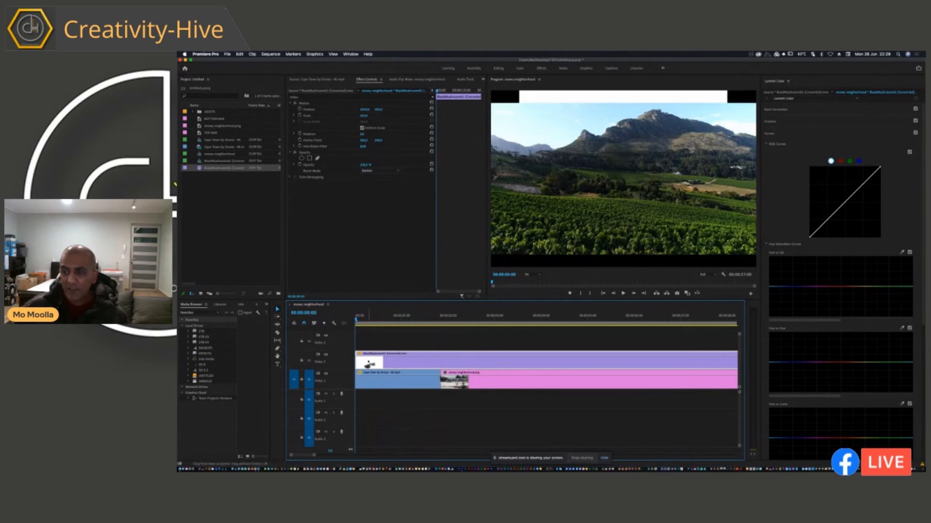
Undo the drone-footage edits back to the snowy neighborhood photo with the explosion clip, and scrub through the composite.
{"action": "key", "text": "super+z"}
{"action": "key", "text": "super+z"}
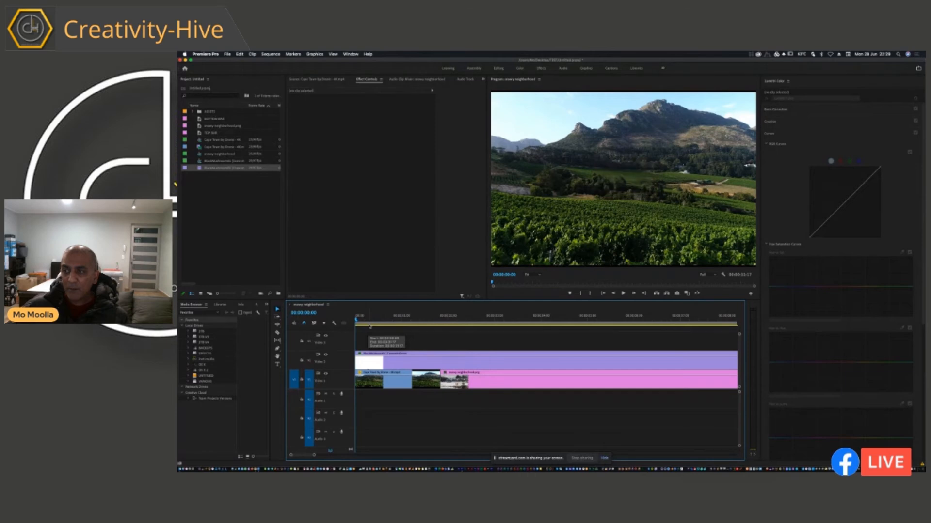
{"action": "key", "text": "super+z"}
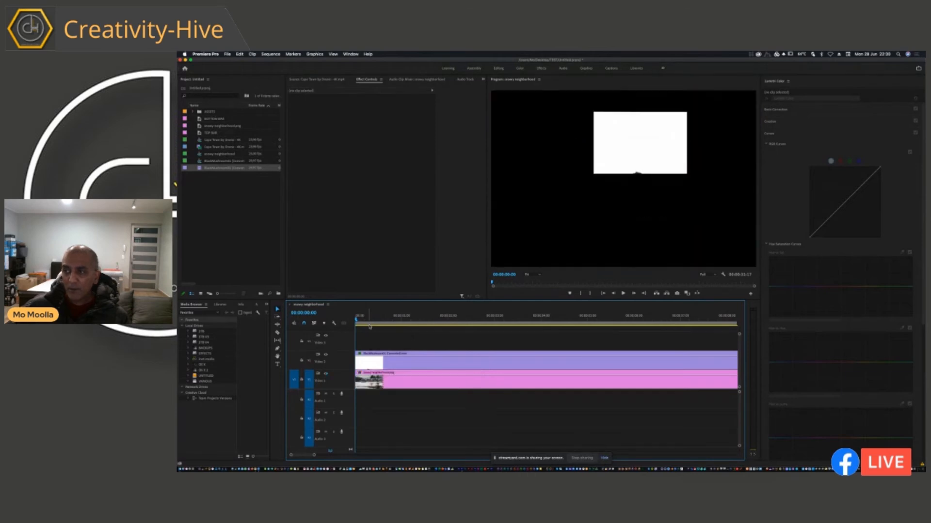
{"action": "left_click", "coordinate": [376, 319]}
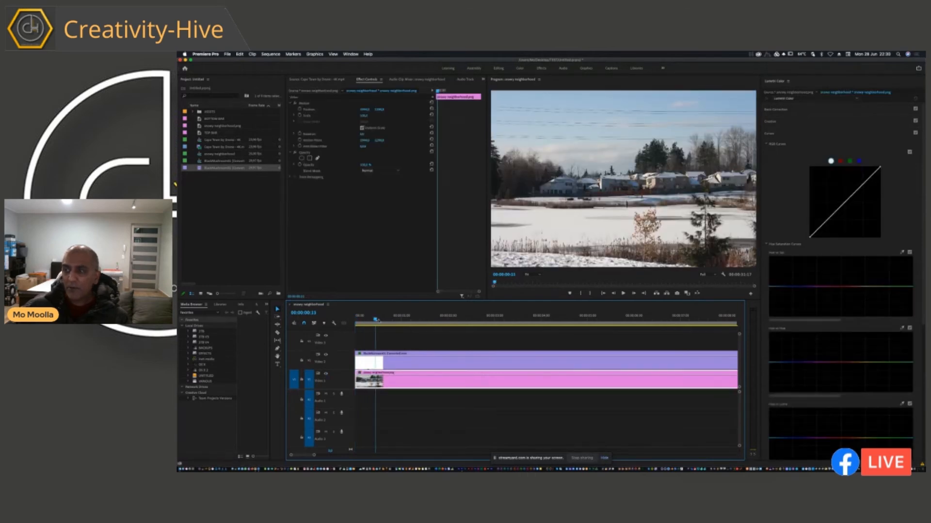
{"action": "left_click_drag", "start_coordinate": [376, 320], "coordinate": [684, 321]}
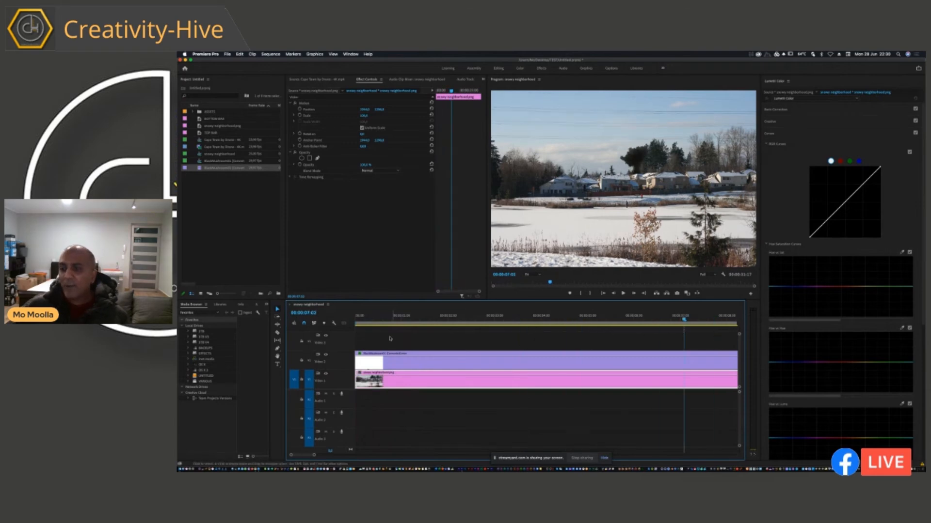
{"action": "left_click_drag", "start_coordinate": [372, 319], "coordinate": [395, 329]}
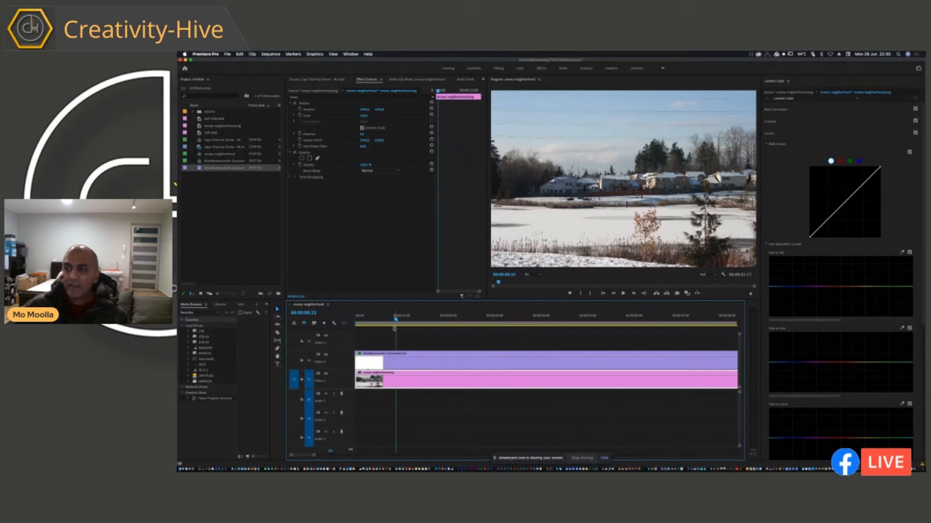
Try the Color Dodge, Hard Light, Hard Mix and Exclusion blend modes on the explosion clip over the snowy neighborhood.
{"action": "left_click", "coordinate": [395, 362]}
{"action": "left_click_drag", "start_coordinate": [474, 316], "coordinate": [706, 317]}
{"action": "left_click", "coordinate": [388, 171]}
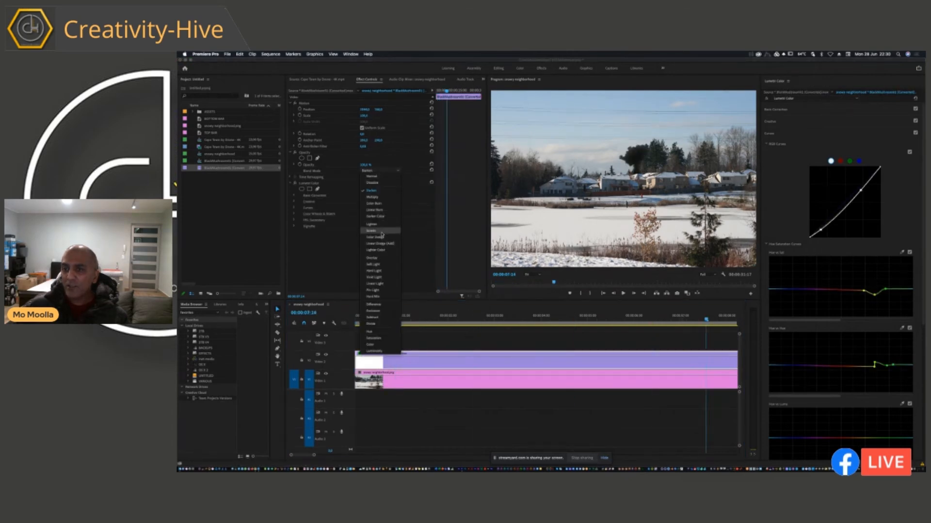
{"action": "left_click", "coordinate": [380, 238]}
{"action": "left_click", "coordinate": [379, 171]}
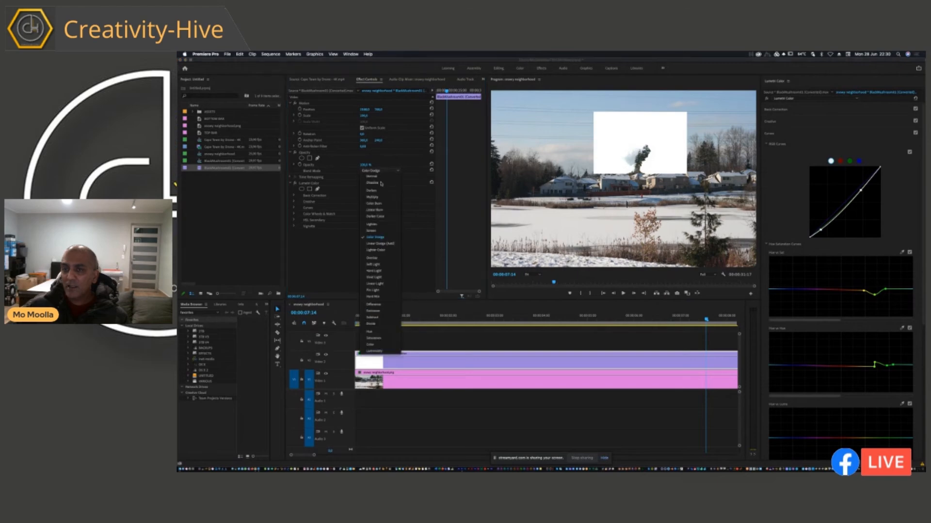
{"action": "left_click", "coordinate": [386, 225]}
{"action": "left_click", "coordinate": [376, 172]}
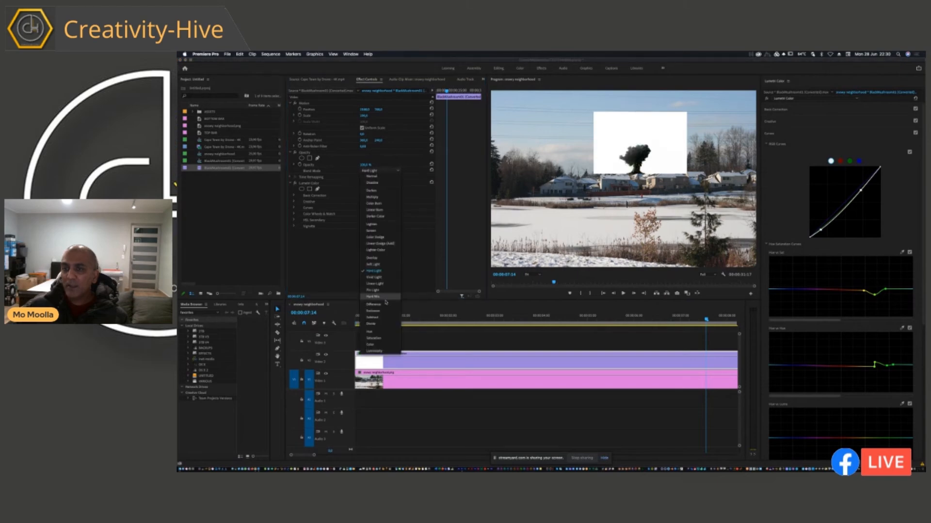
{"action": "left_click", "coordinate": [383, 300]}
{"action": "left_click", "coordinate": [388, 172]}
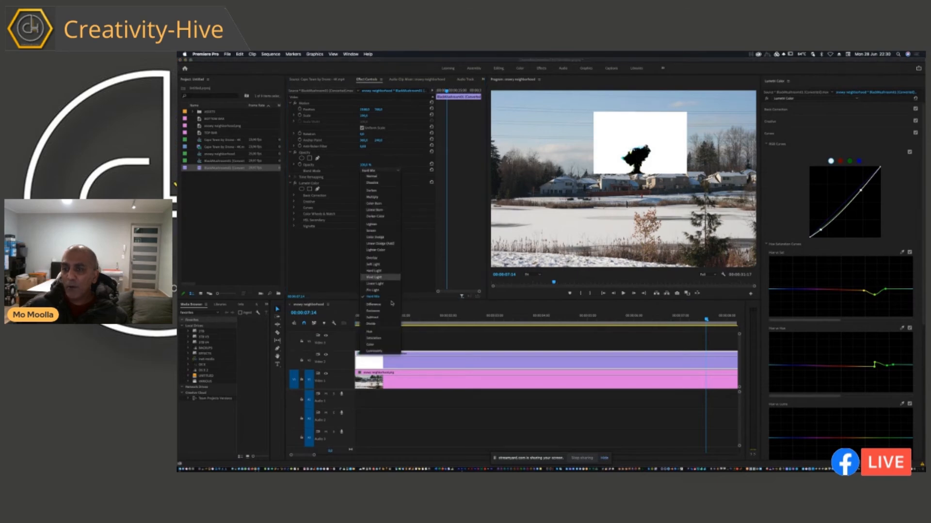
{"action": "left_click", "coordinate": [389, 313]}
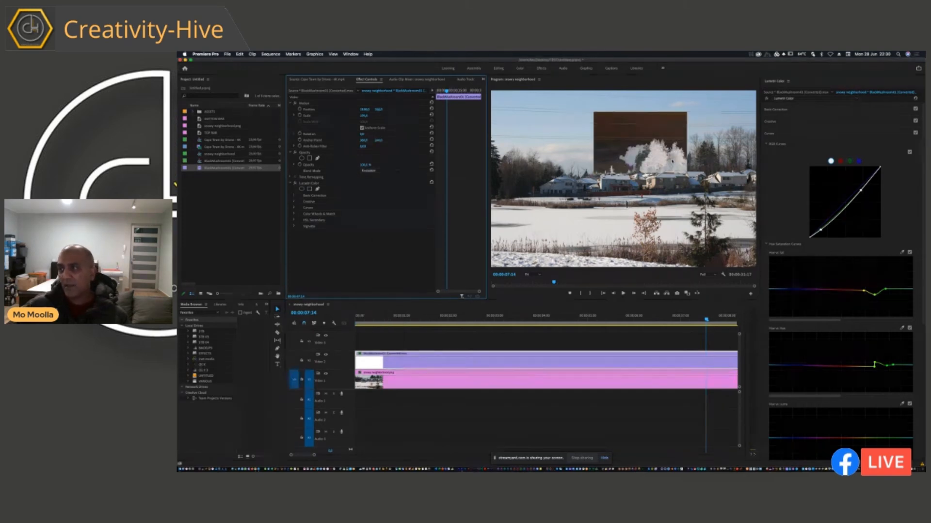
Set the explosion clip's blend mode to Normal.
{"action": "left_click", "coordinate": [388, 172]}
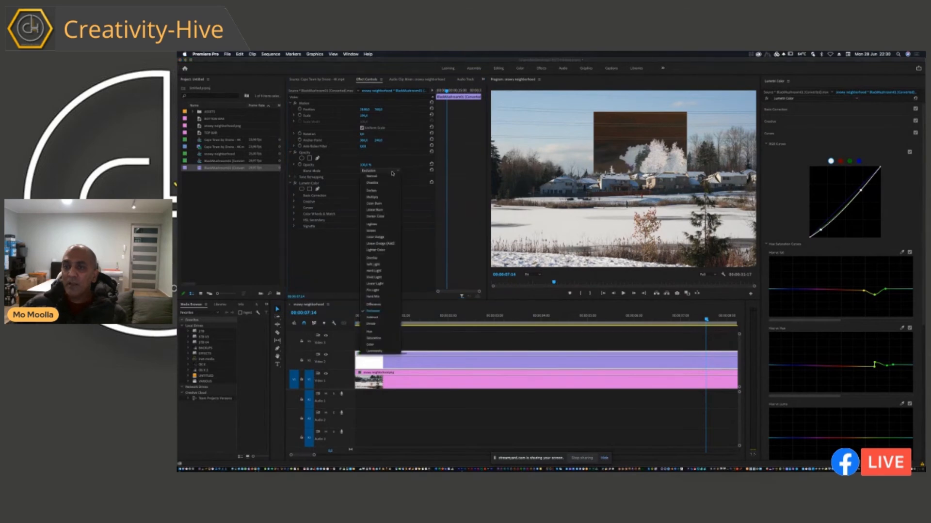
{"action": "left_click", "coordinate": [399, 189]}
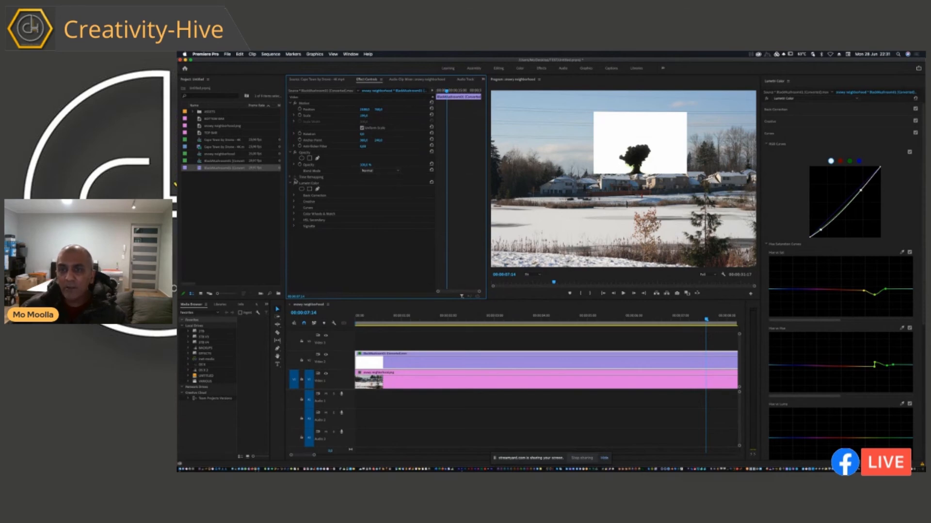
{"action": "left_click", "coordinate": [292, 153]}
{"action": "left_click", "coordinate": [292, 165]}
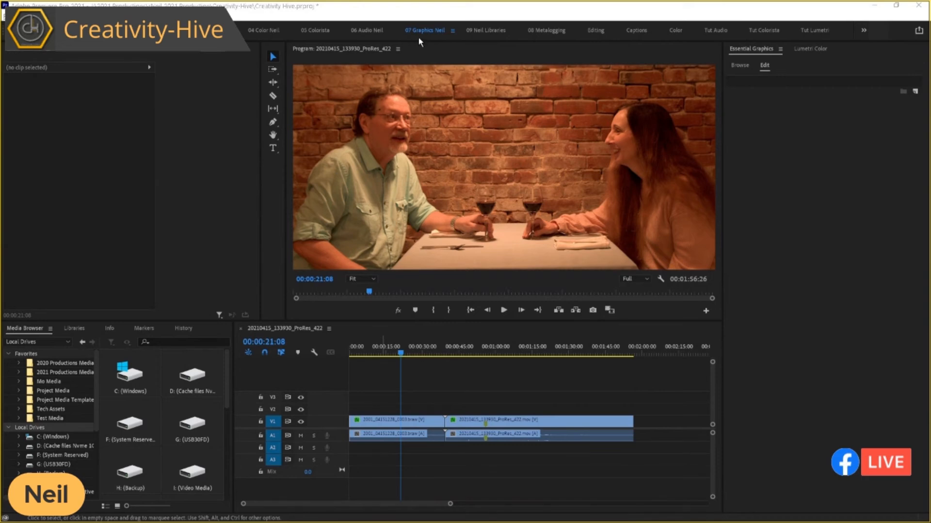
Find the Basic Lower Third graphics template and place it on track V2 at 00:00:21:08, above the dinner footage.
{"action": "left_click", "coordinate": [761, 53]}
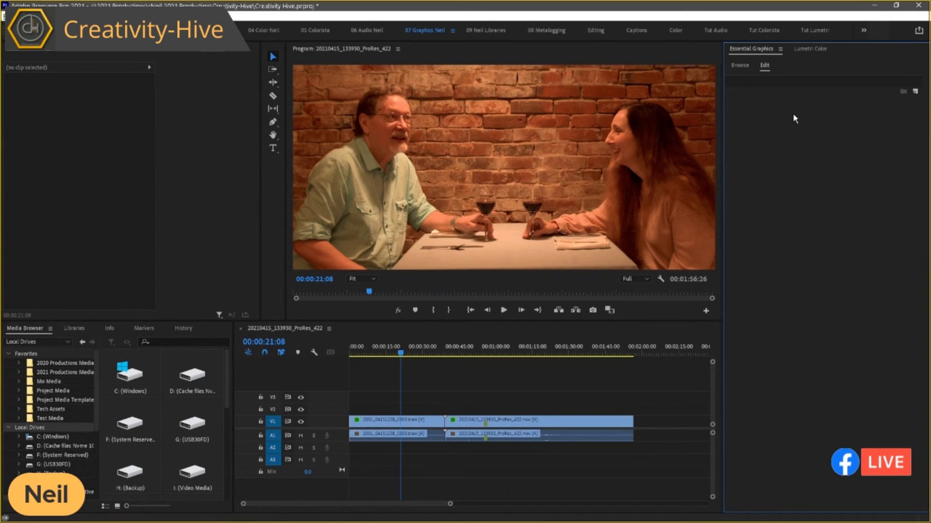
{"action": "left_click", "coordinate": [739, 65]}
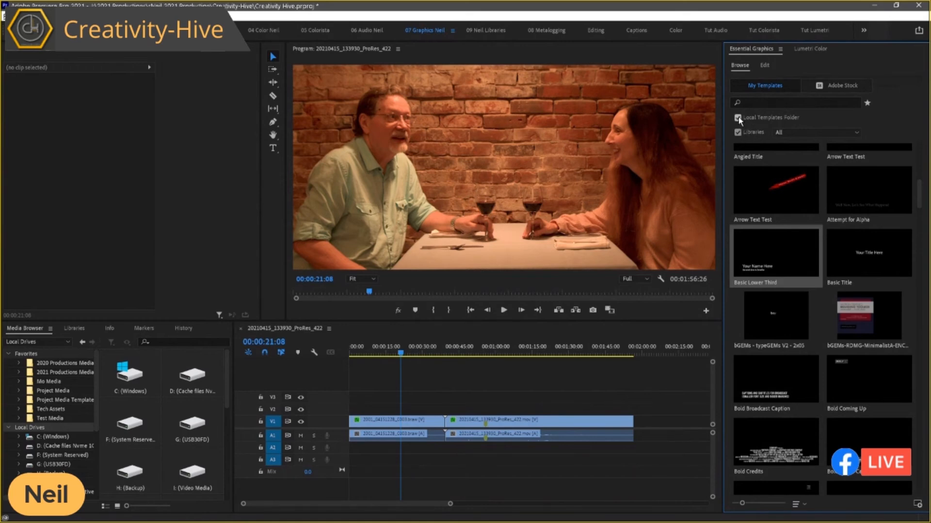
{"action": "left_click", "coordinate": [737, 133]}
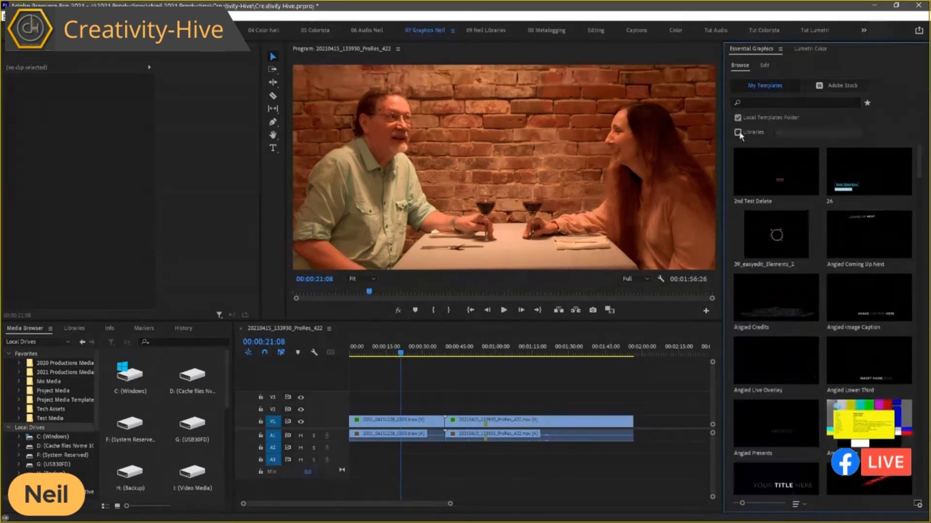
{"action": "left_click", "coordinate": [738, 132]}
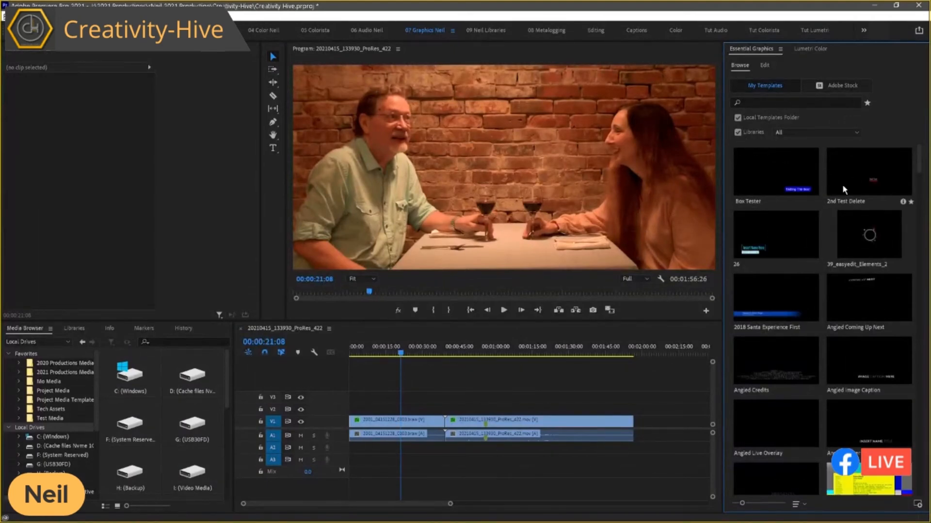
{"action": "scroll", "coordinate": [790, 204], "scroll_direction": "down", "scroll_amount": 5}
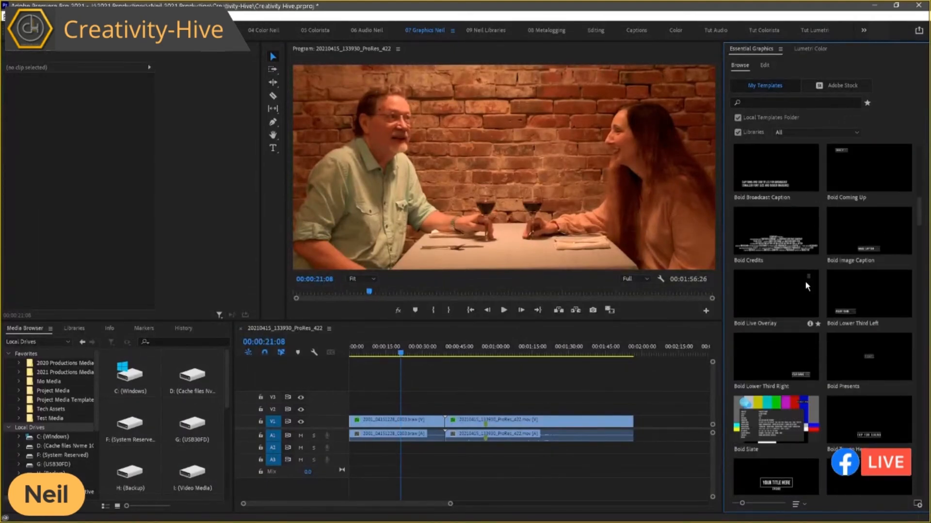
{"action": "scroll", "coordinate": [793, 267], "scroll_direction": "up", "scroll_amount": 3}
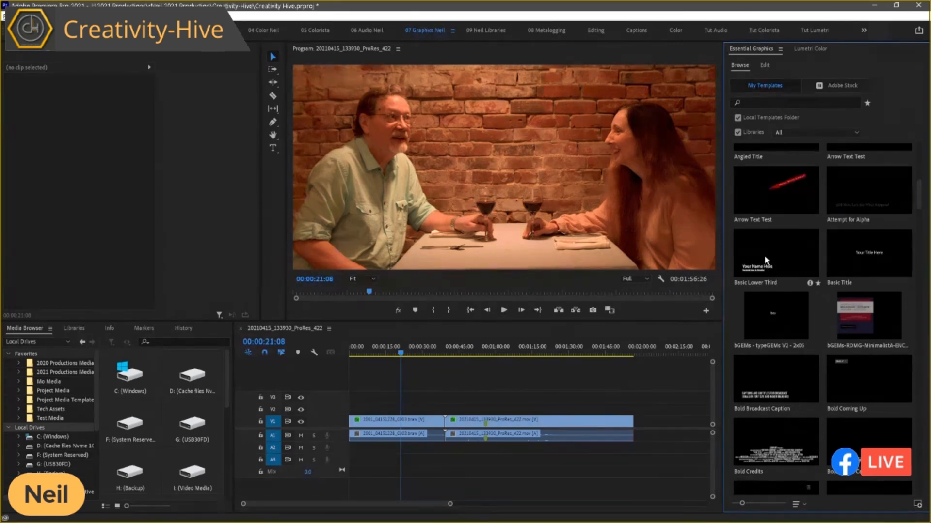
{"action": "left_click_drag", "start_coordinate": [766, 261], "coordinate": [406, 415]}
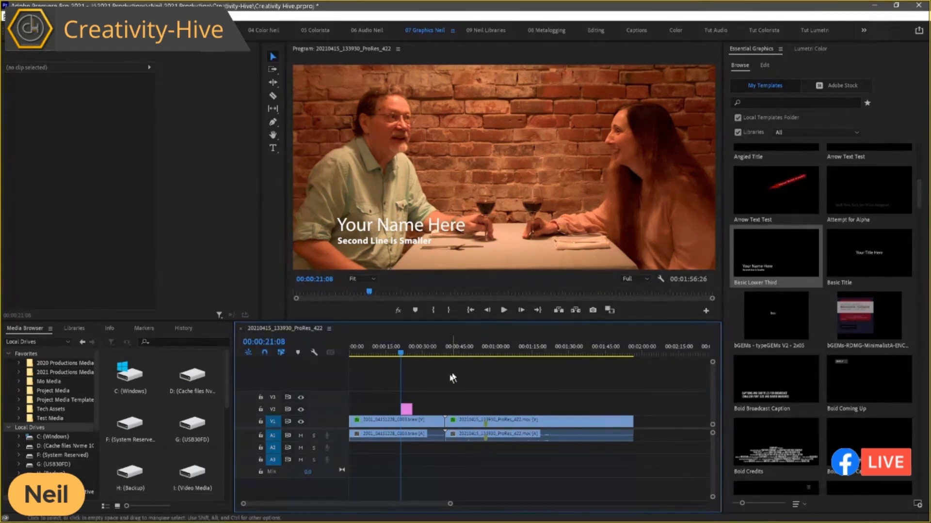
Enable a background behind the lower third's "Second Line is Smaller" text and colour it red (CB1212).
{"action": "left_click", "coordinate": [407, 410]}
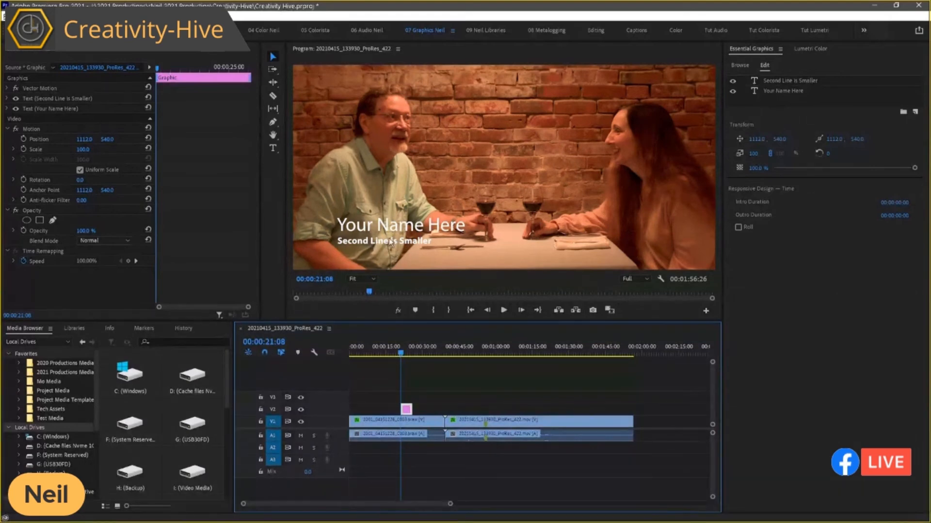
{"action": "left_click", "coordinate": [780, 83]}
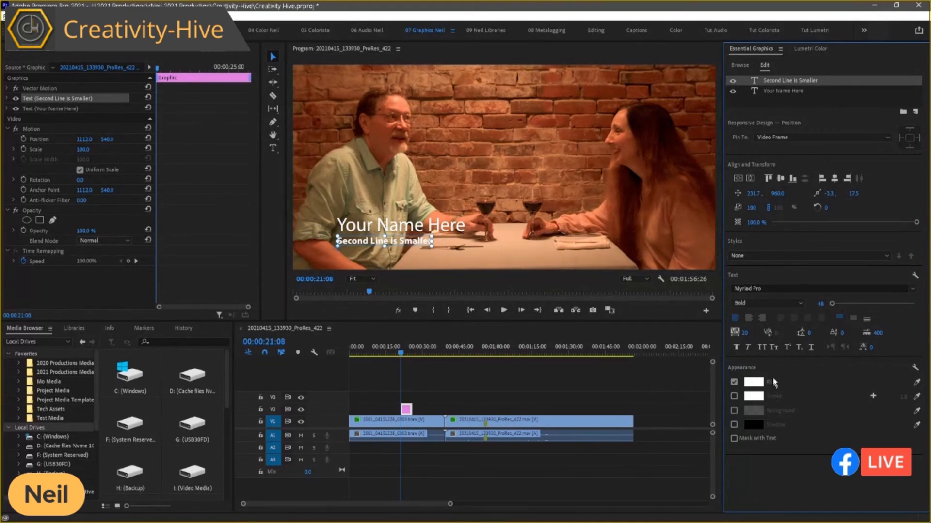
{"action": "left_click", "coordinate": [734, 411]}
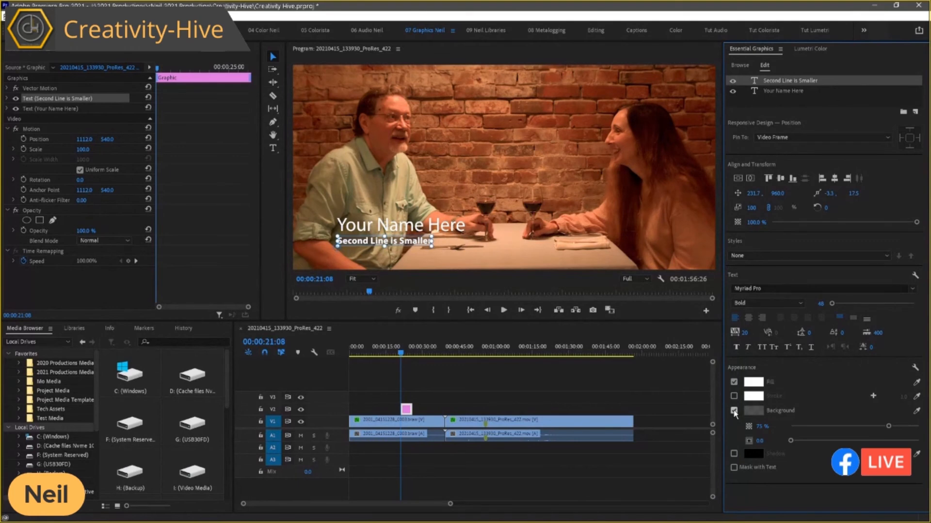
{"action": "left_click", "coordinate": [753, 411]}
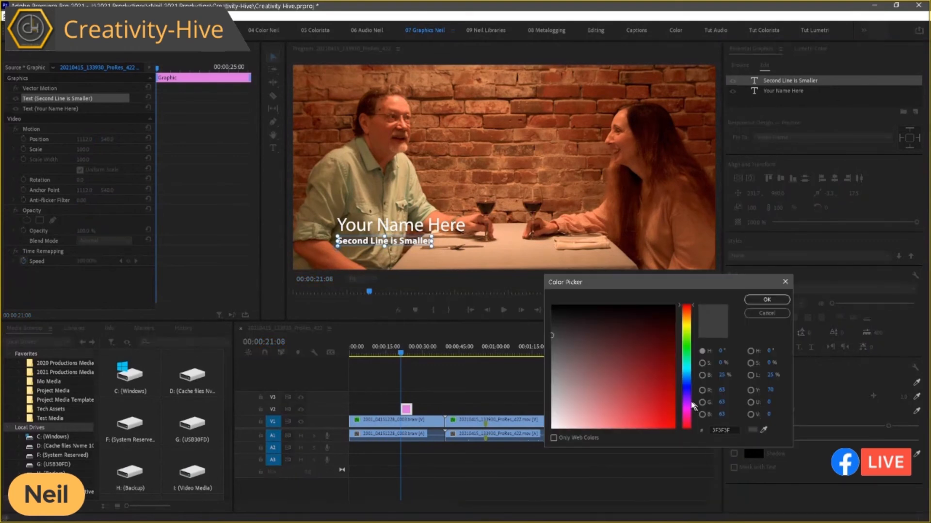
{"action": "left_click", "coordinate": [664, 403]}
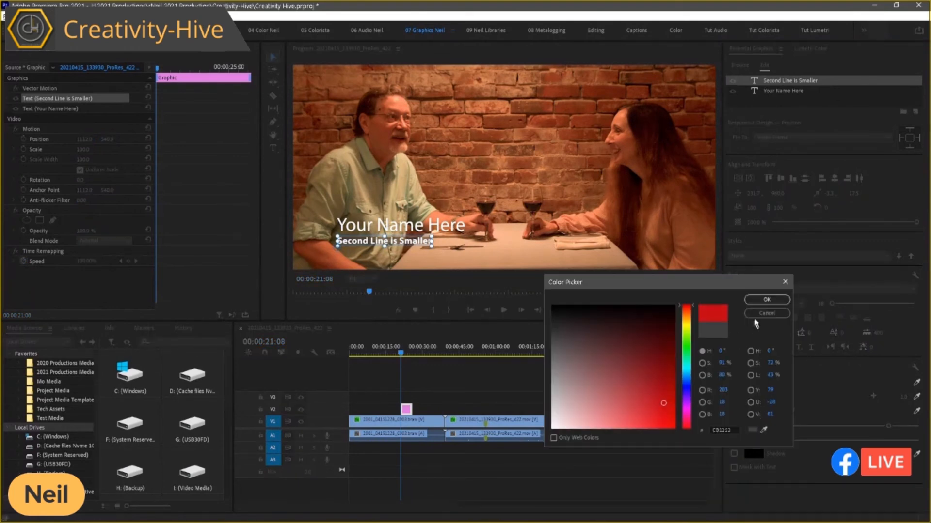
{"action": "left_click", "coordinate": [764, 299]}
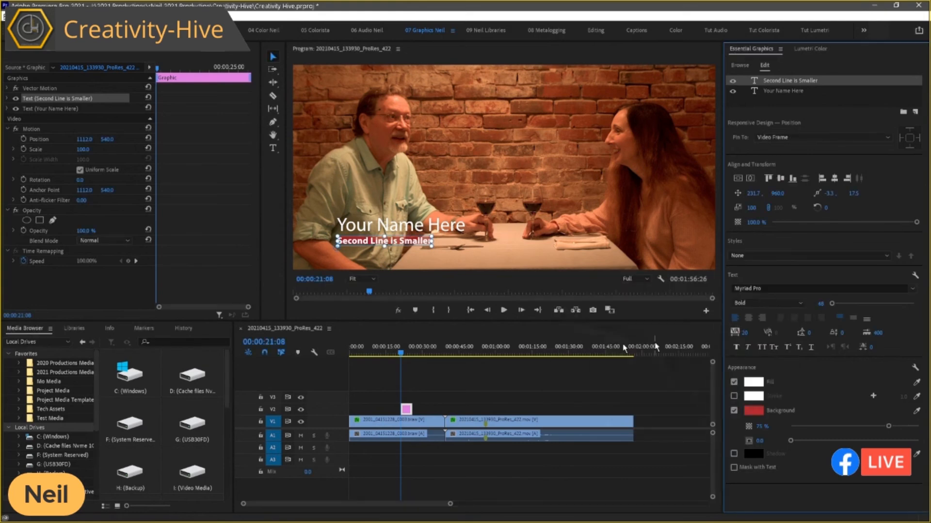
{"action": "left_click", "coordinate": [409, 426]}
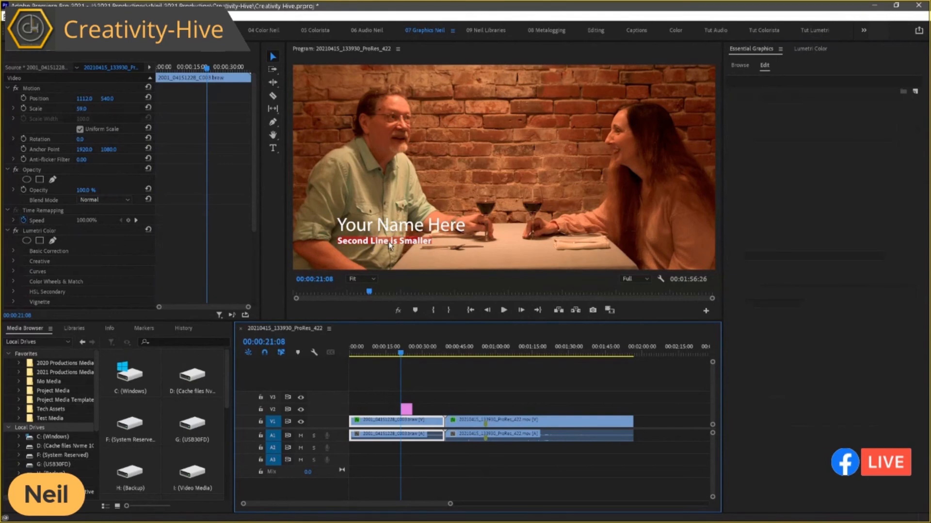
Enlarge the red background around the lower third's second text line to a size of about 21.5.
{"action": "left_click", "coordinate": [406, 411]}
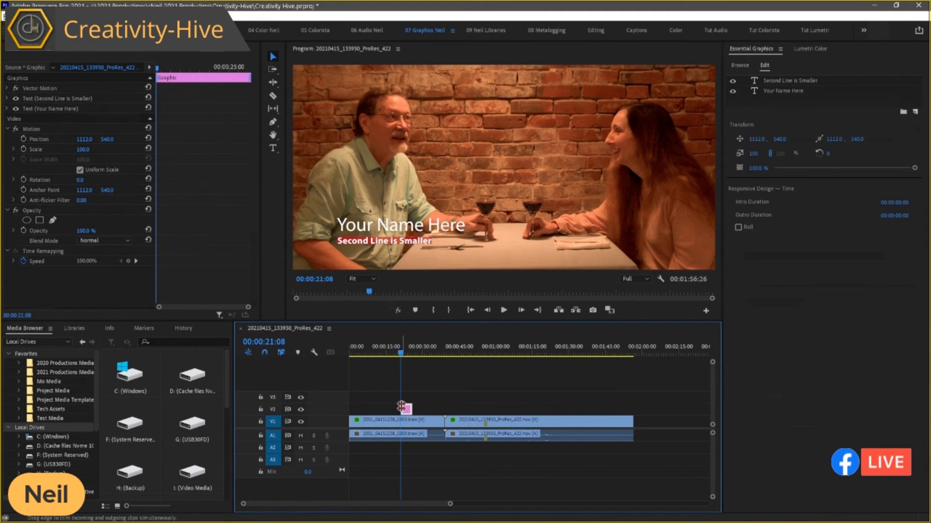
{"action": "left_click", "coordinate": [782, 81]}
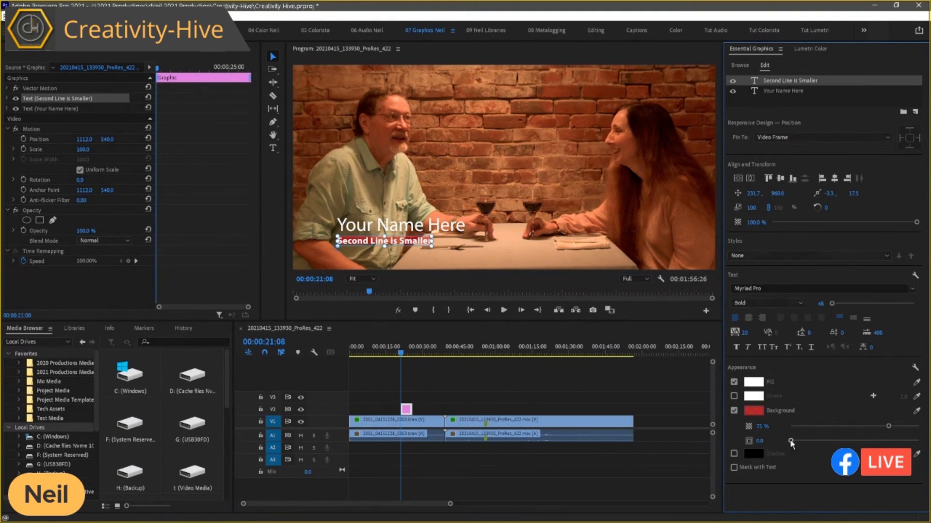
{"action": "left_click_drag", "start_coordinate": [791, 445], "coordinate": [818, 442]}
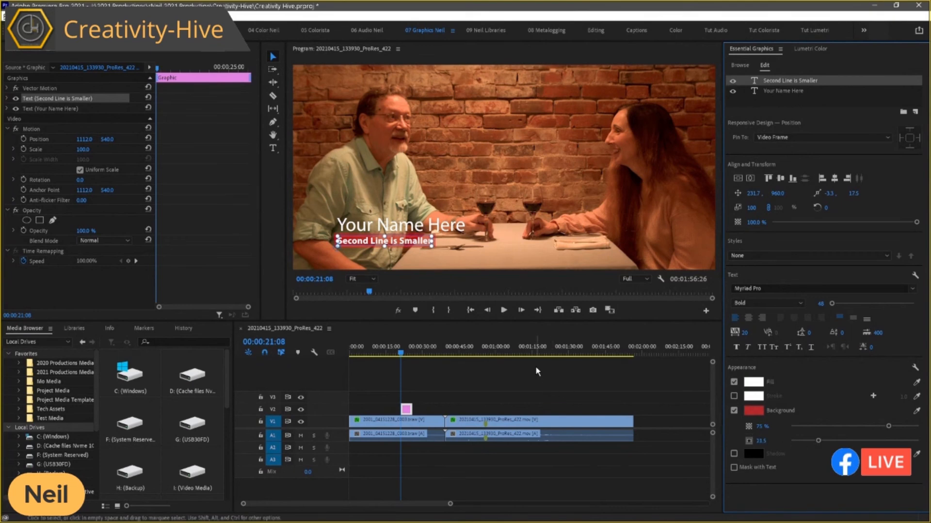
{"action": "left_click", "coordinate": [407, 425]}
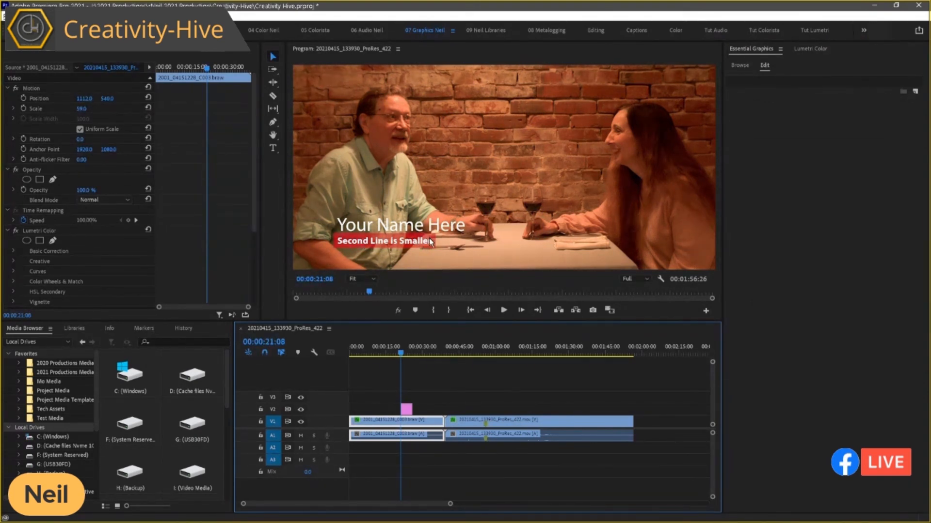
Lower the opacity of the second text line's red background to about 36%.
{"action": "left_click", "coordinate": [406, 409]}
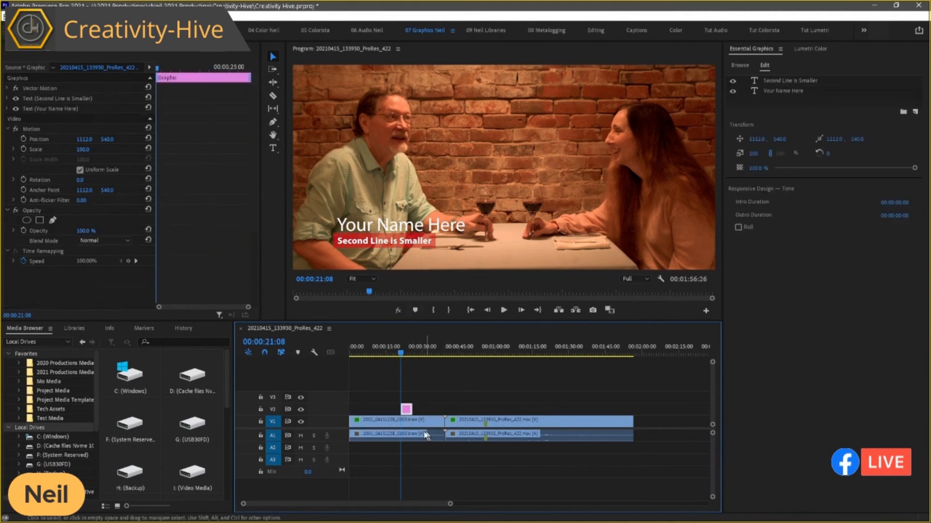
{"action": "left_click", "coordinate": [785, 81]}
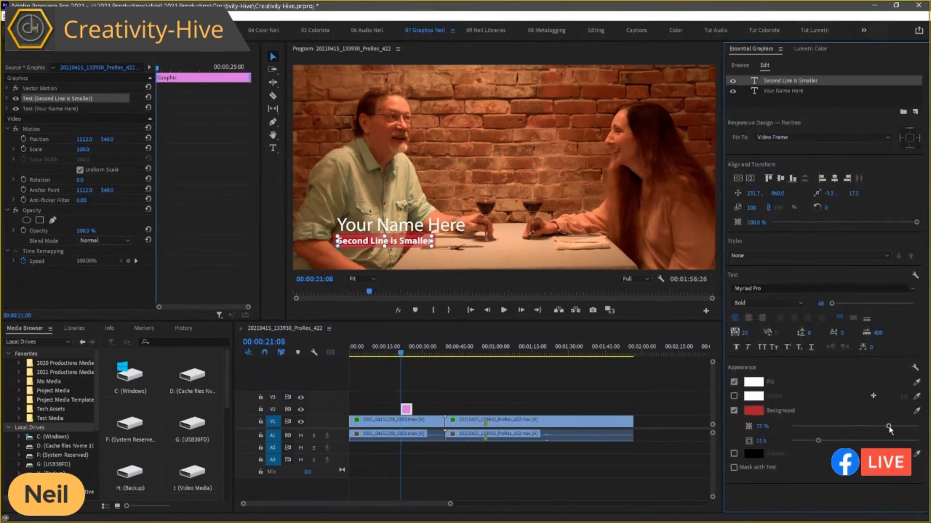
{"action": "left_click_drag", "start_coordinate": [889, 426], "coordinate": [849, 427]}
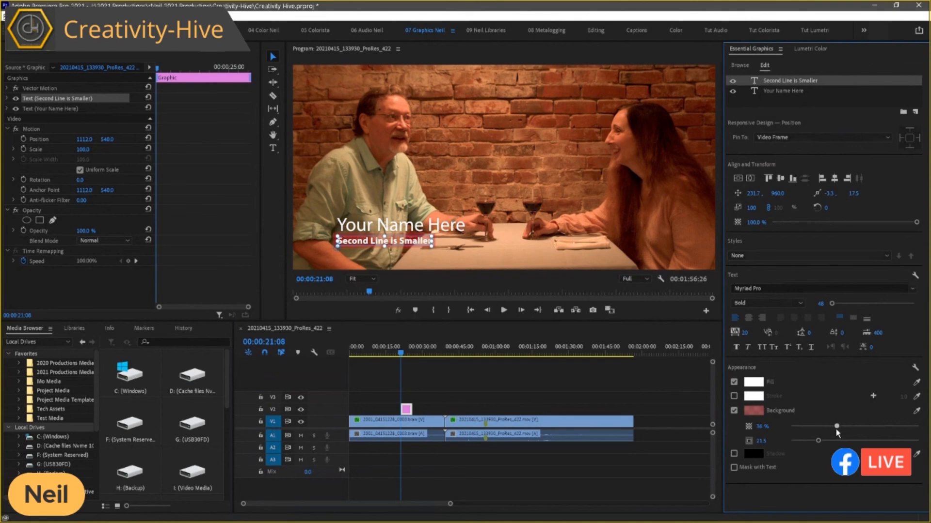
{"action": "left_click", "coordinate": [405, 425]}
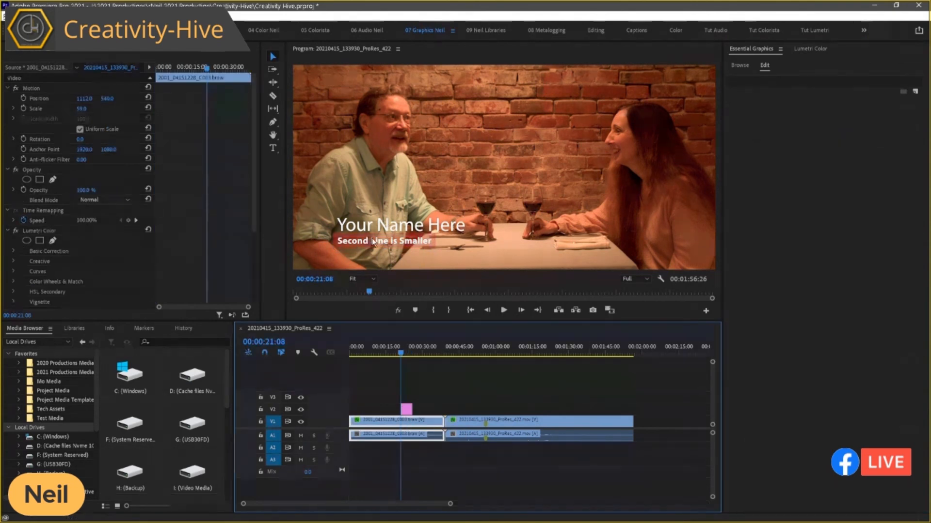
Raise the opacity of the red background behind the lower third's "Second Line is Smaller" text to about 55%.
{"action": "left_click", "coordinate": [403, 410]}
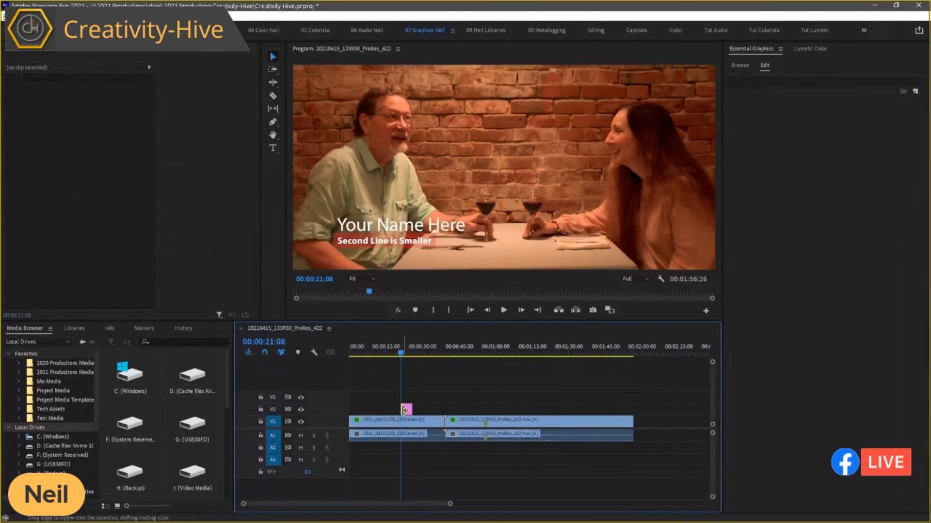
{"action": "left_click", "coordinate": [407, 411]}
{"action": "left_click", "coordinate": [801, 80]}
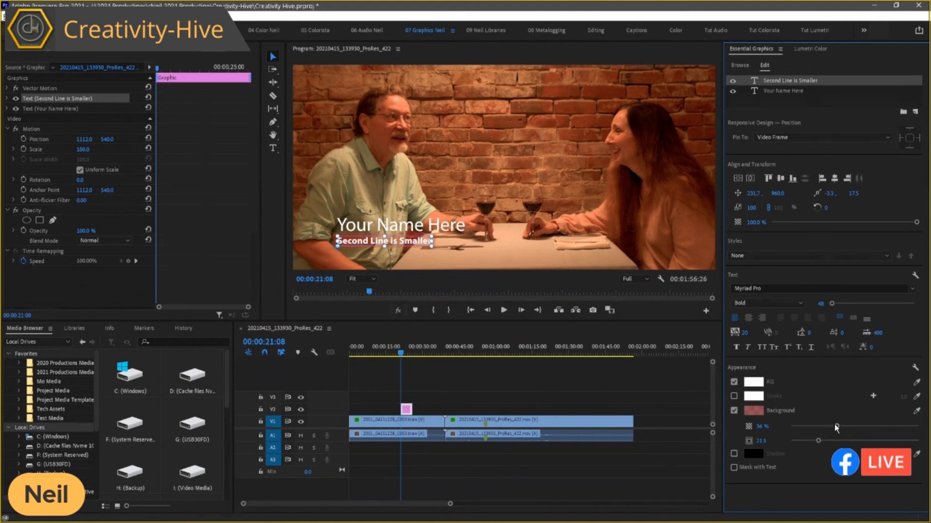
{"action": "left_click_drag", "start_coordinate": [836, 426], "coordinate": [861, 426]}
Replace the lower third's "Your Name Here" text with the presenter's full name.
{"action": "left_click", "coordinate": [789, 93]}
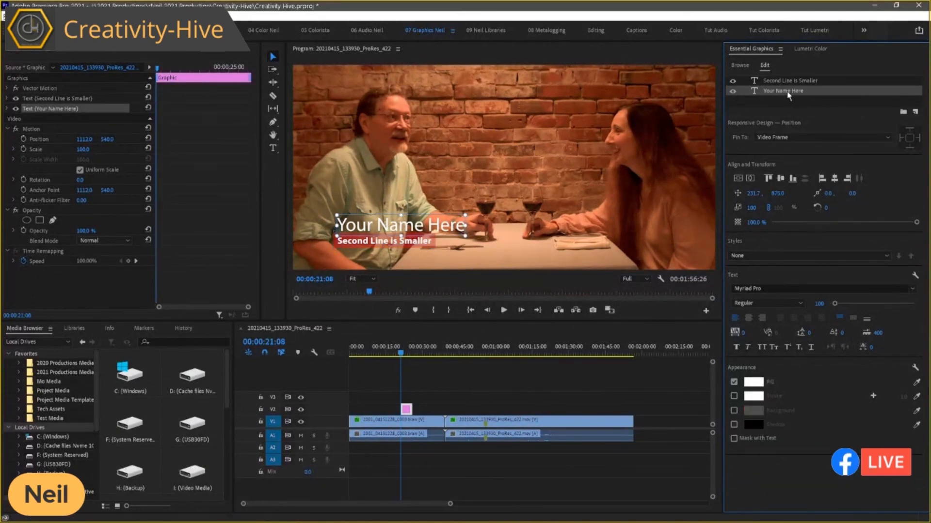
{"action": "double_click", "coordinate": [402, 229]}
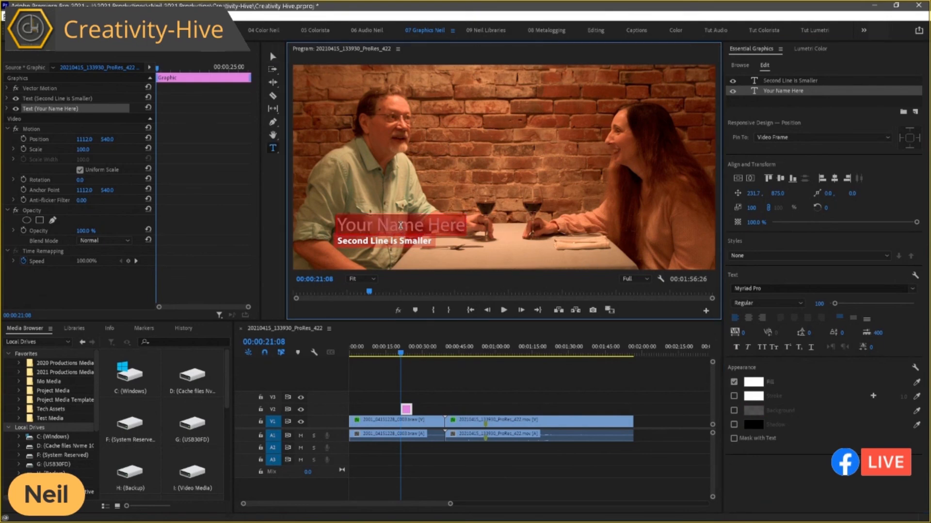
{"action": "type", "text": "R Nei"}
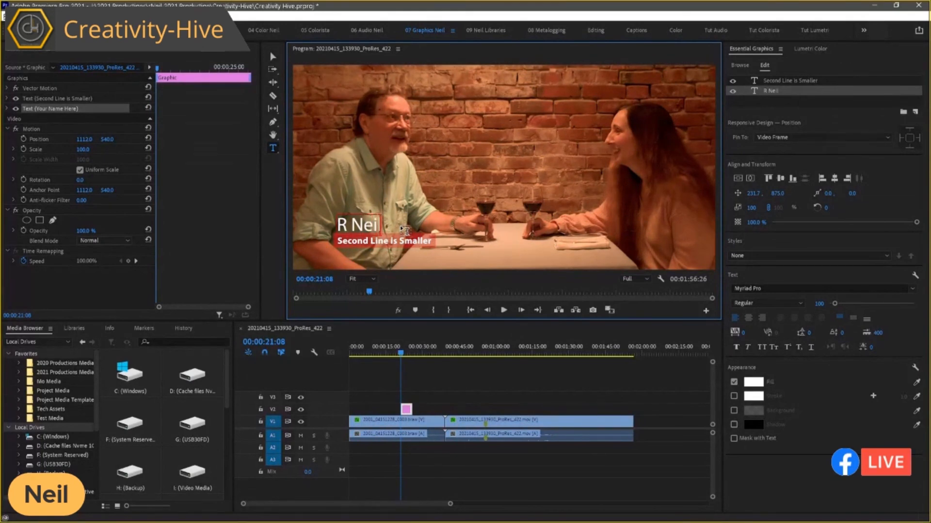
{"action": "type", "text": "l Haugen"}
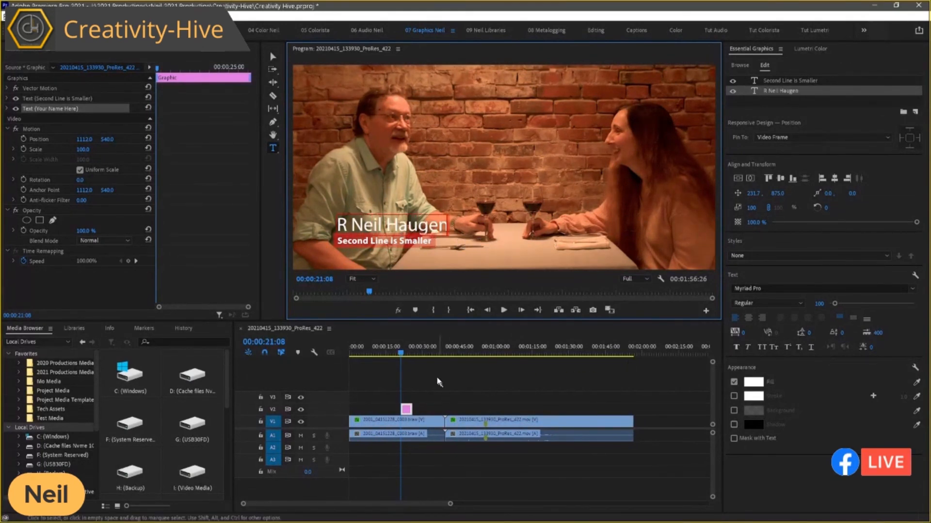
{"action": "left_click", "coordinate": [421, 346]}
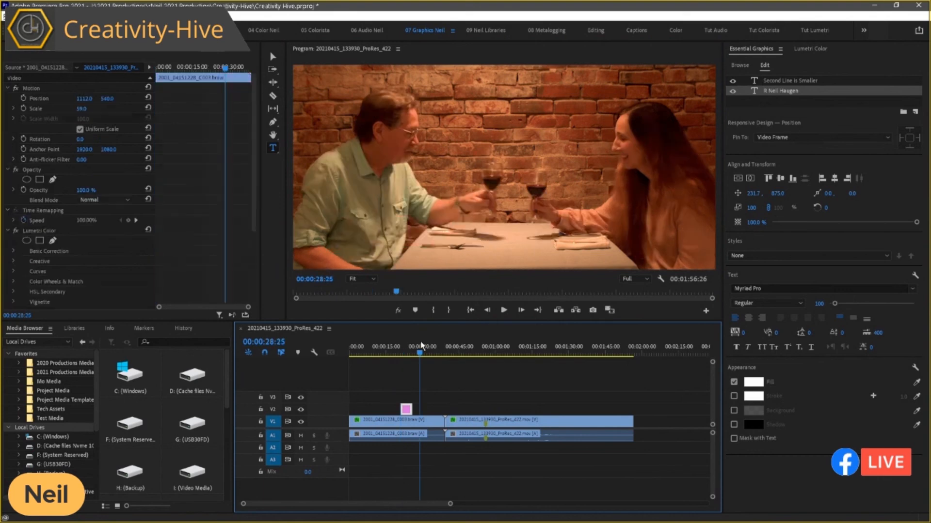
Return the playhead to 00:00:22:20 over the graphic and change the name line's fill colour to light blue (0FBADF).
{"action": "left_click", "coordinate": [405, 346]}
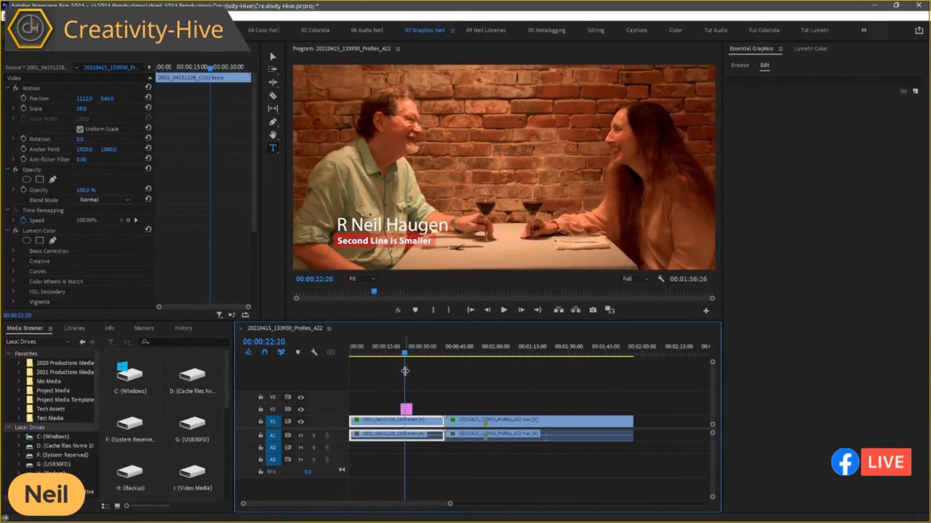
{"action": "left_click", "coordinate": [406, 410]}
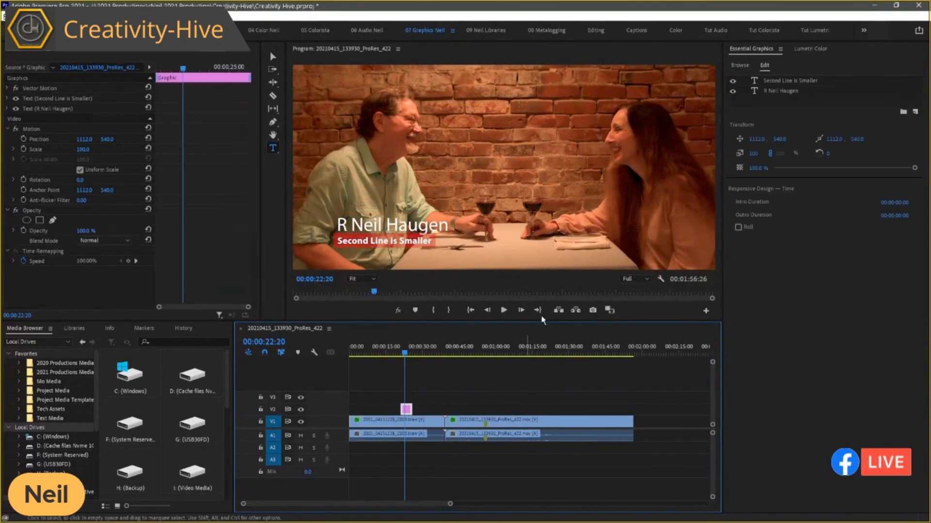
{"action": "left_click", "coordinate": [777, 91]}
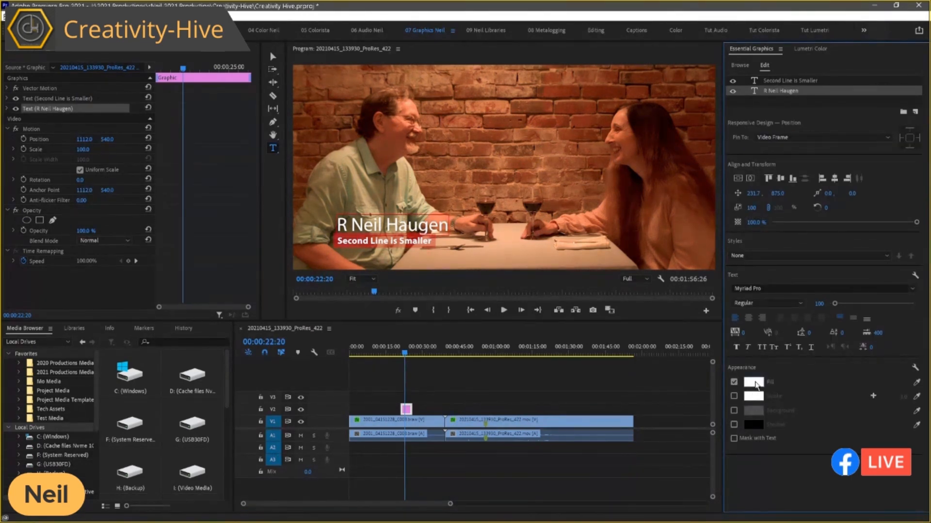
{"action": "left_click", "coordinate": [754, 383]}
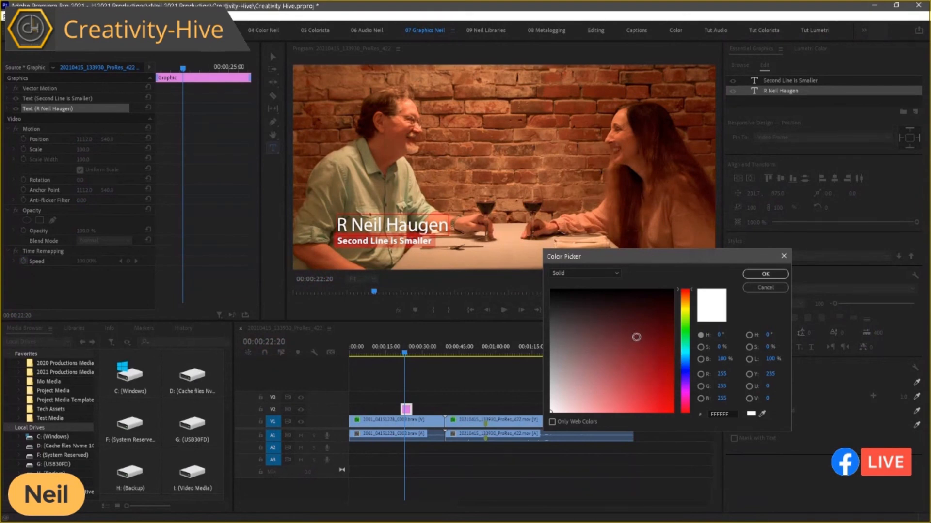
{"action": "left_click", "coordinate": [687, 357]}
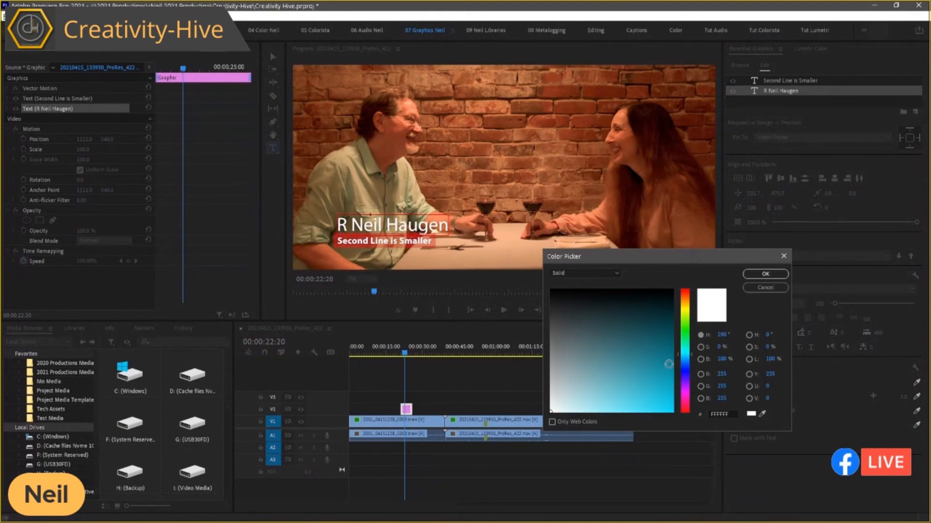
{"action": "left_click", "coordinate": [665, 397]}
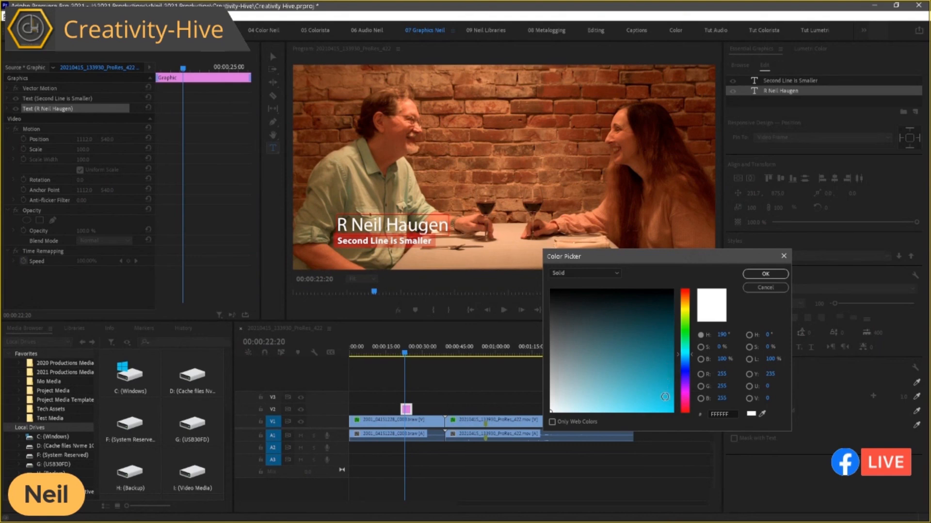
{"action": "left_click", "coordinate": [762, 274]}
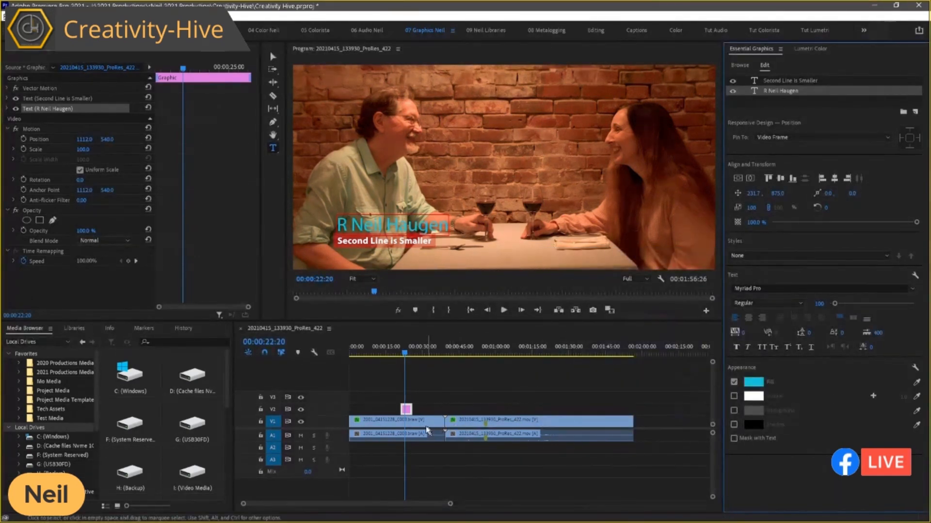
Compare the appearance settings of the lower third's name line and second line, examining each text layer separately.
{"action": "left_click", "coordinate": [413, 428]}
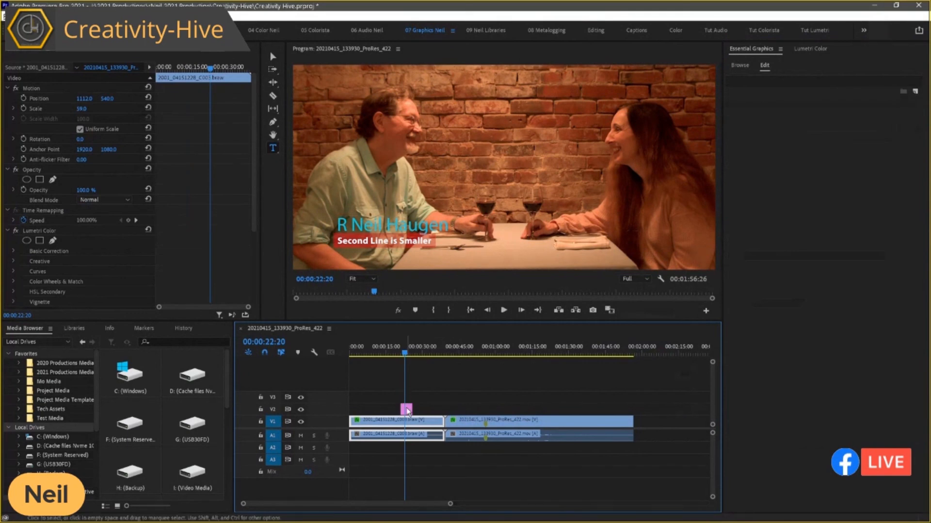
{"action": "left_click", "coordinate": [407, 410]}
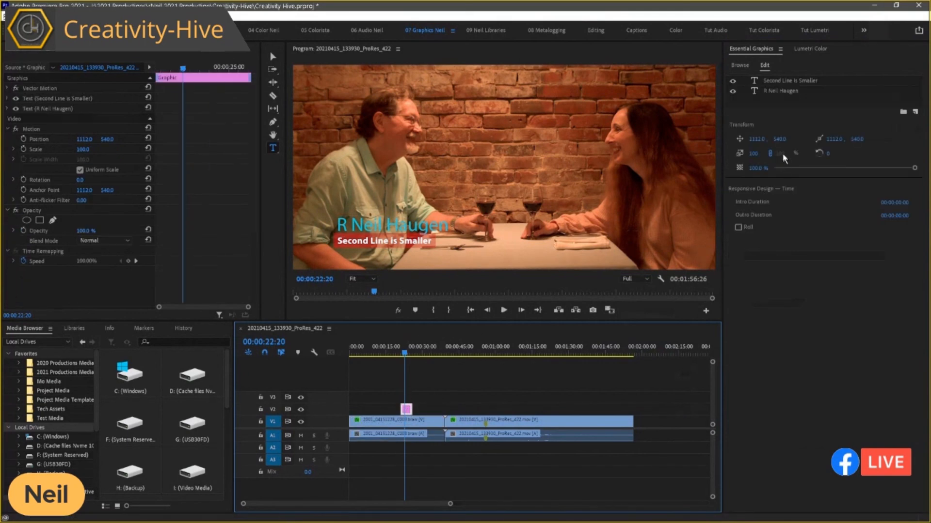
{"action": "left_click", "coordinate": [782, 82]}
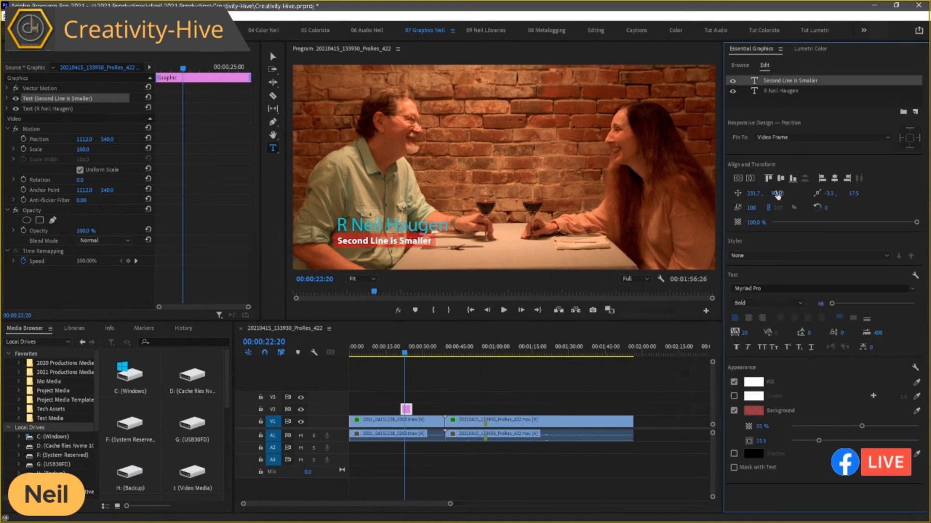
{"action": "left_click", "coordinate": [405, 418]}
{"action": "left_click", "coordinate": [405, 410]}
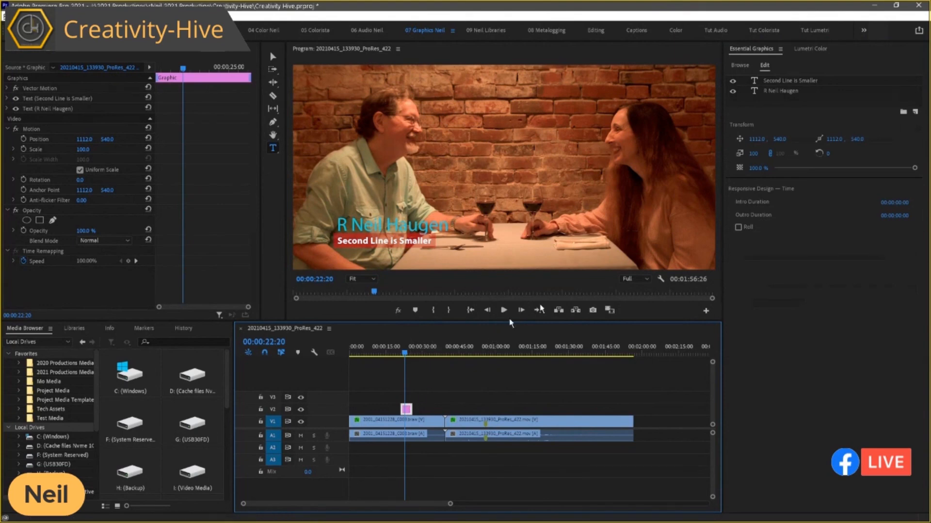
{"action": "left_click", "coordinate": [778, 80]}
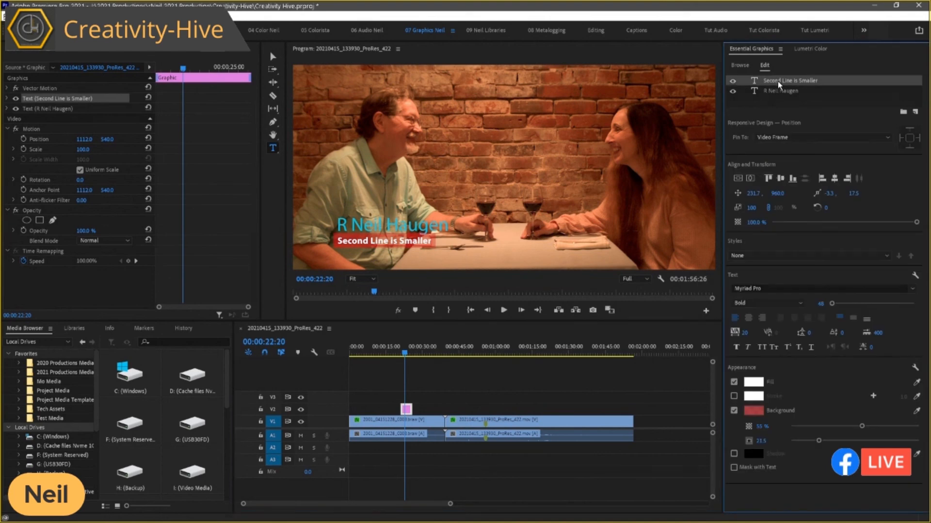
{"action": "left_click", "coordinate": [778, 89]}
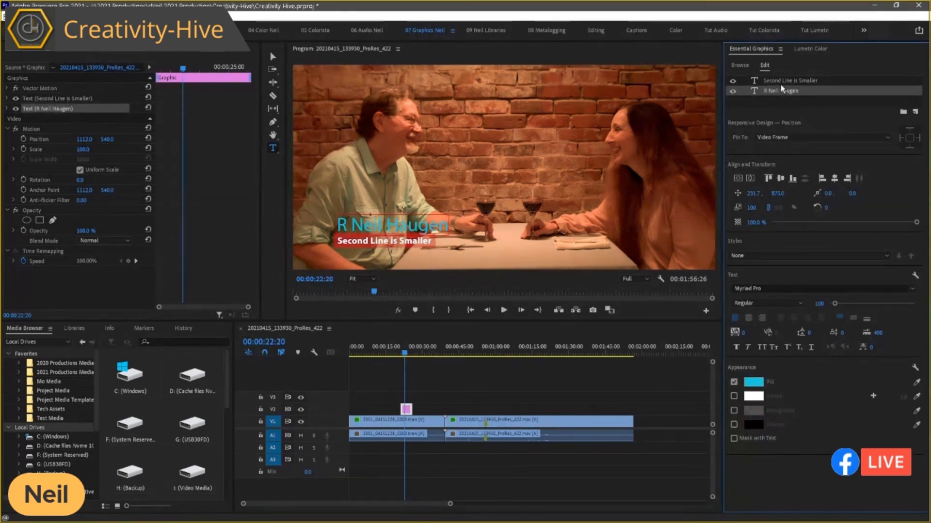
{"action": "left_click", "coordinate": [780, 80]}
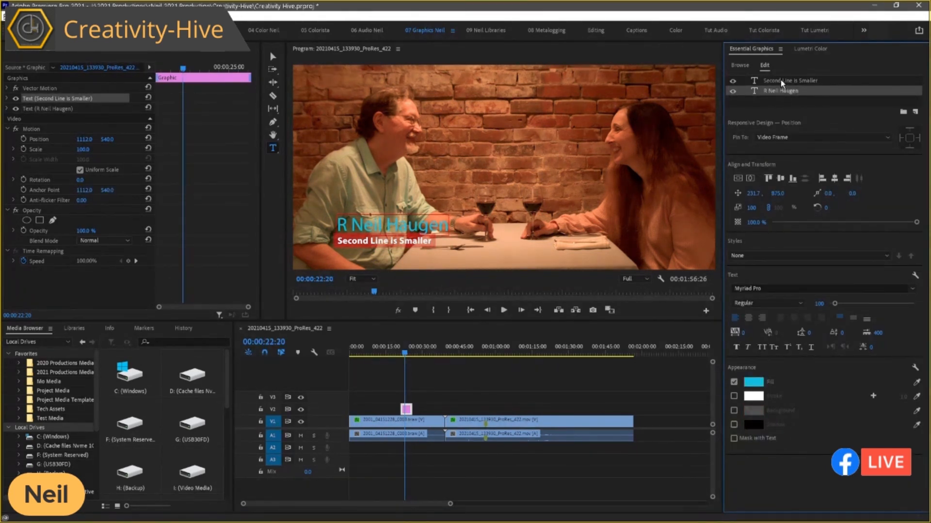
Expand the name line's effect properties and examine its source text, appearance and transform settings.
{"action": "left_click", "coordinate": [779, 93]}
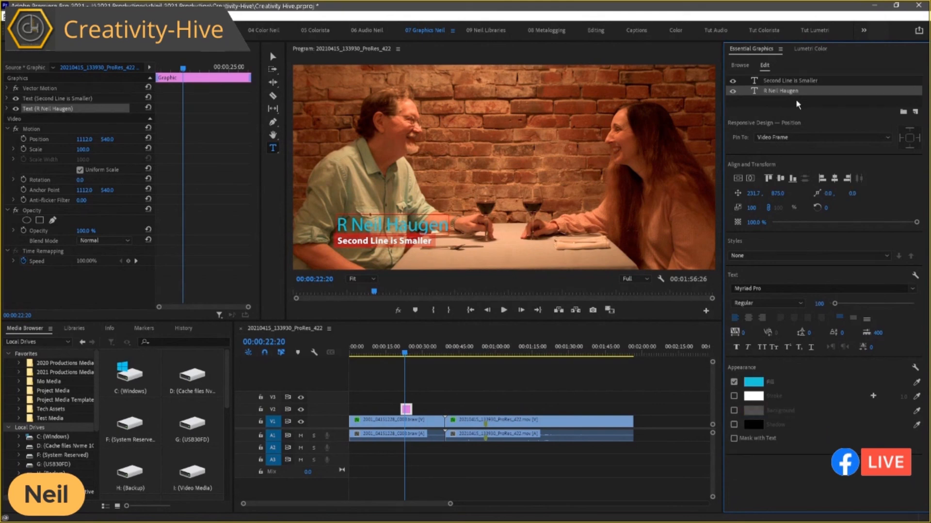
{"action": "left_click", "coordinate": [7, 109]}
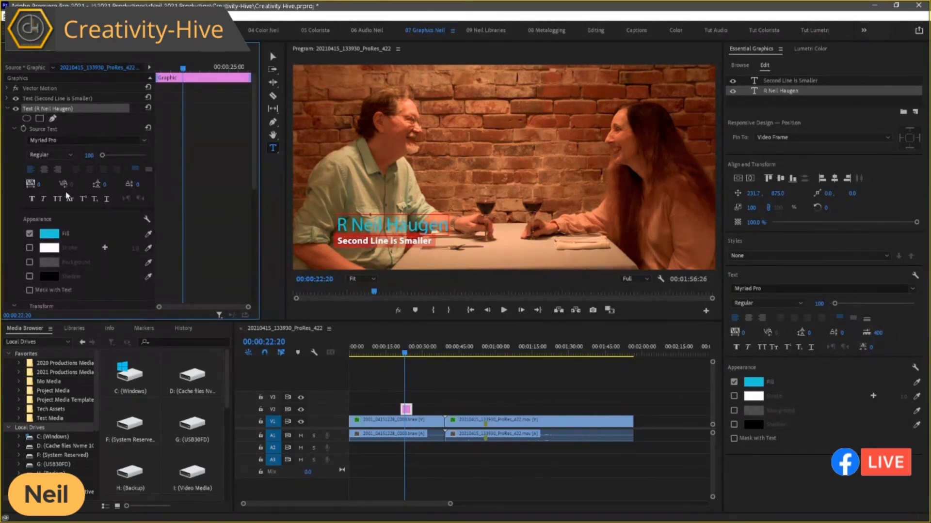
{"action": "scroll", "coordinate": [78, 212], "scroll_direction": "down", "scroll_amount": 3}
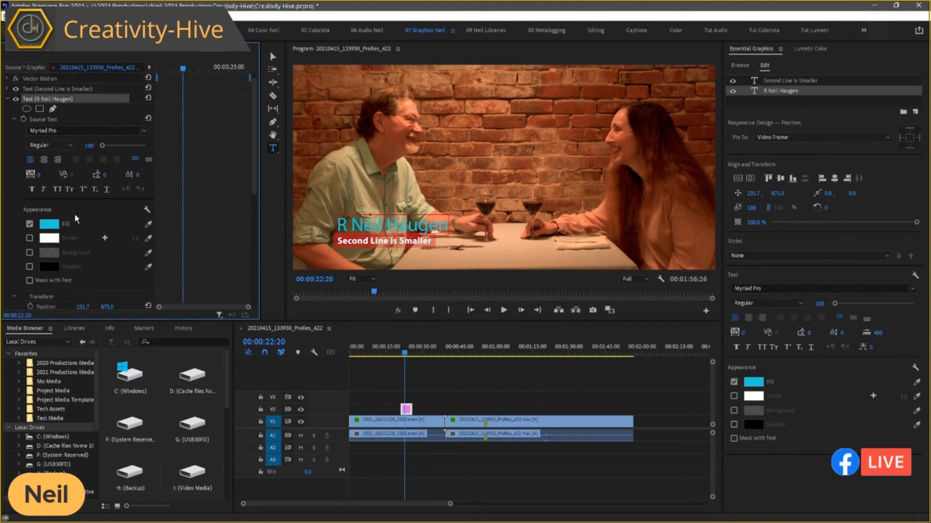
{"action": "scroll", "coordinate": [68, 218], "scroll_direction": "down", "scroll_amount": 2}
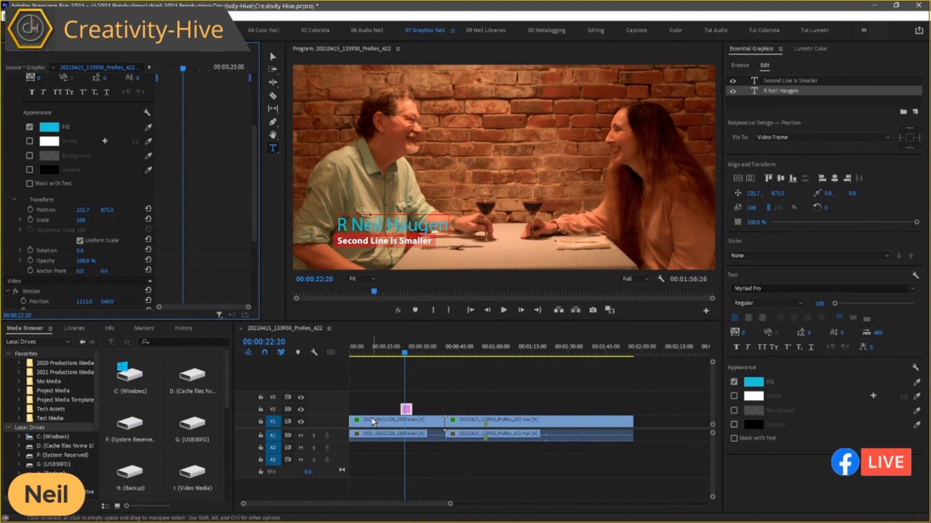
Reselect the lower-third graphic on track V2 and its "Second Line is Smaller" text layer.
{"action": "left_click", "coordinate": [408, 418]}
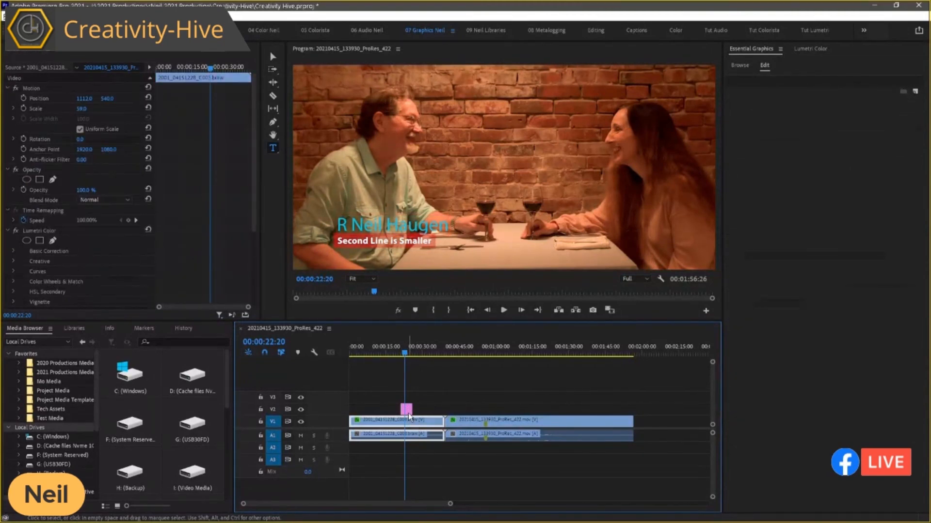
{"action": "left_click", "coordinate": [407, 411]}
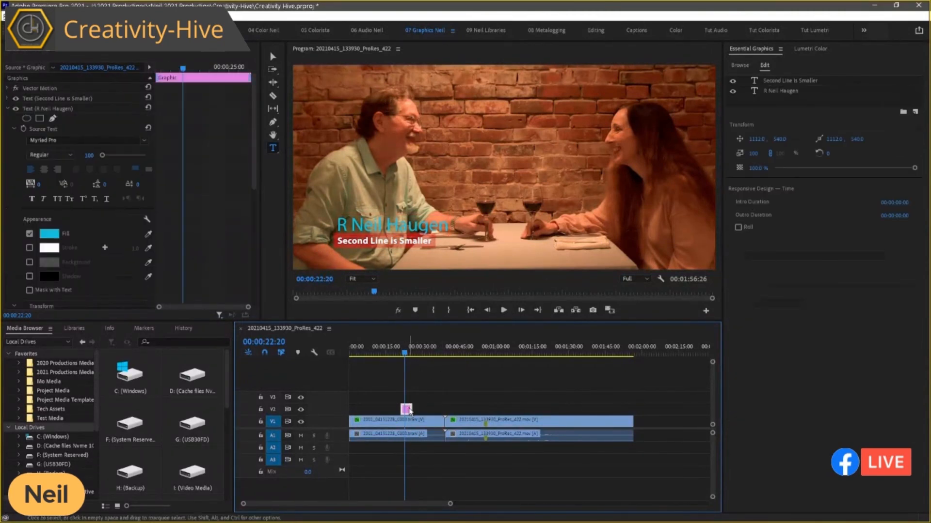
{"action": "left_click", "coordinate": [775, 80]}
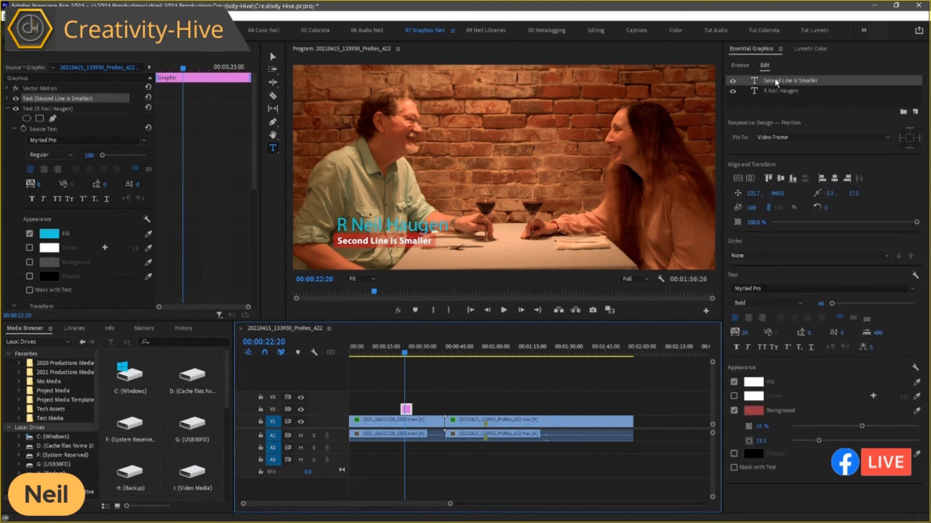